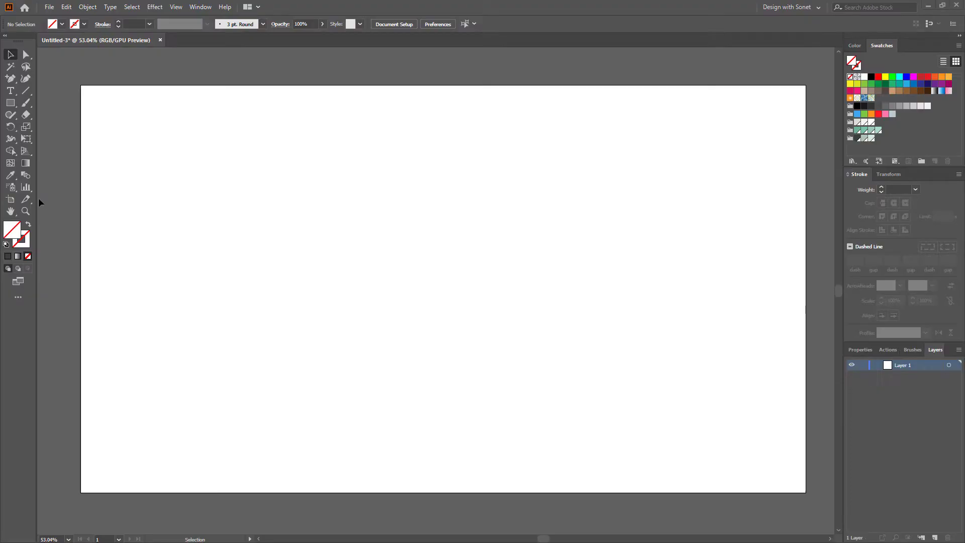
- Confirm a 1920 × 1080 px artboard in the artboard settings
{"action": "double_click", "coordinate": [12, 200]}
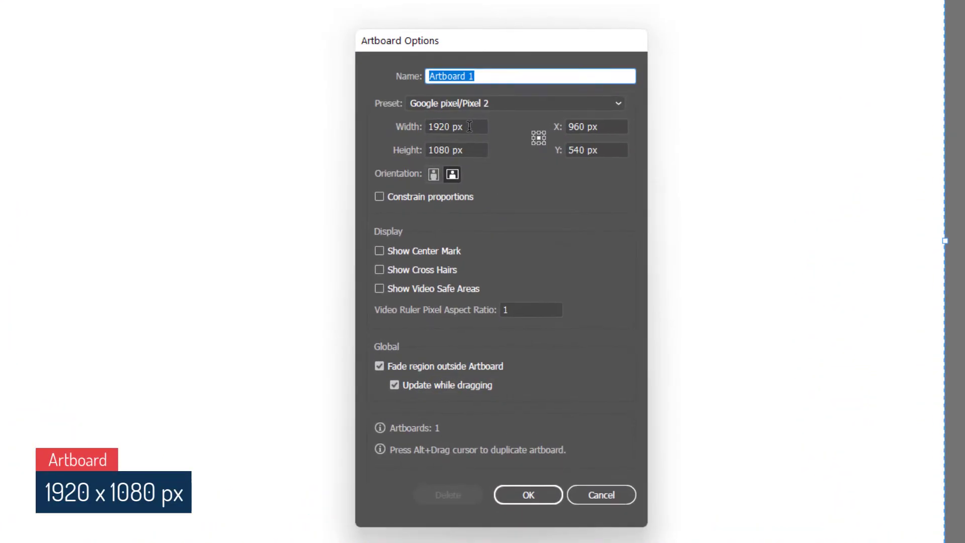
{"action": "key", "text": "Tab"}
{"action": "key", "text": "Tab"}
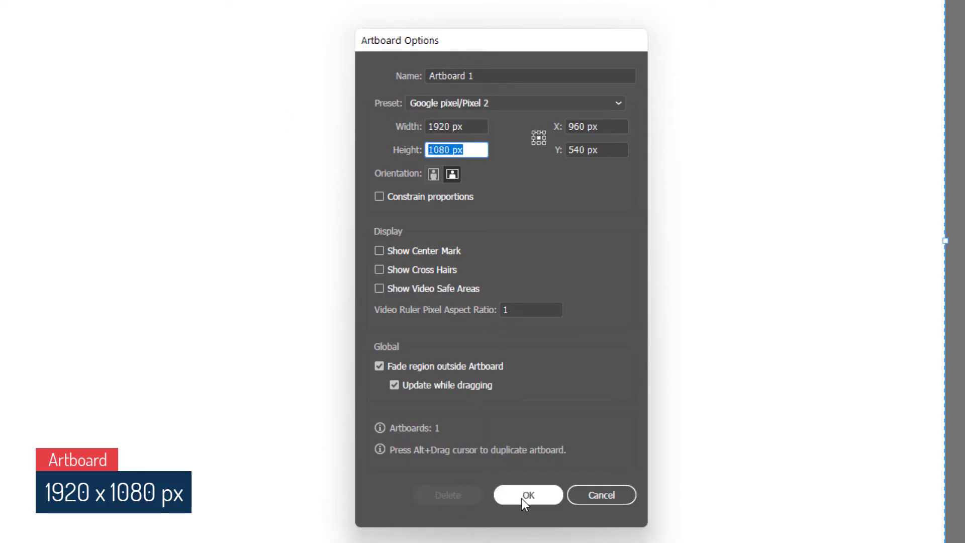
{"action": "left_click", "coordinate": [523, 497]}
{"action": "key", "text": "Escape"}
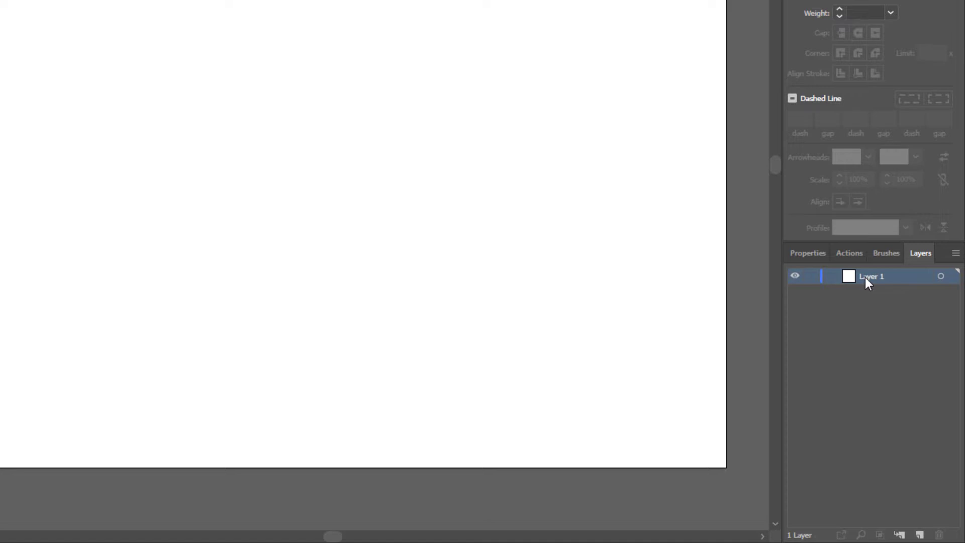
- Rename Layer 1 to 'Color' and name the second layer 'Outline'
{"action": "double_click", "coordinate": [867, 282]}
{"action": "type", "text": "Color"}
{"action": "key", "text": "Return"}
{"action": "double_click", "coordinate": [873, 276]}
{"action": "type", "text": "O"}
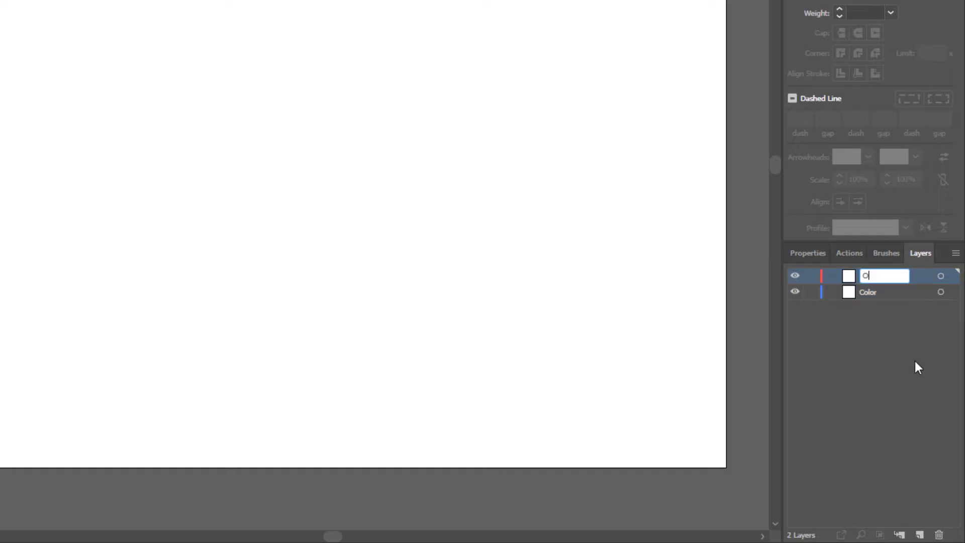
{"action": "type", "text": "utline"}
{"action": "key", "text": "Return"}
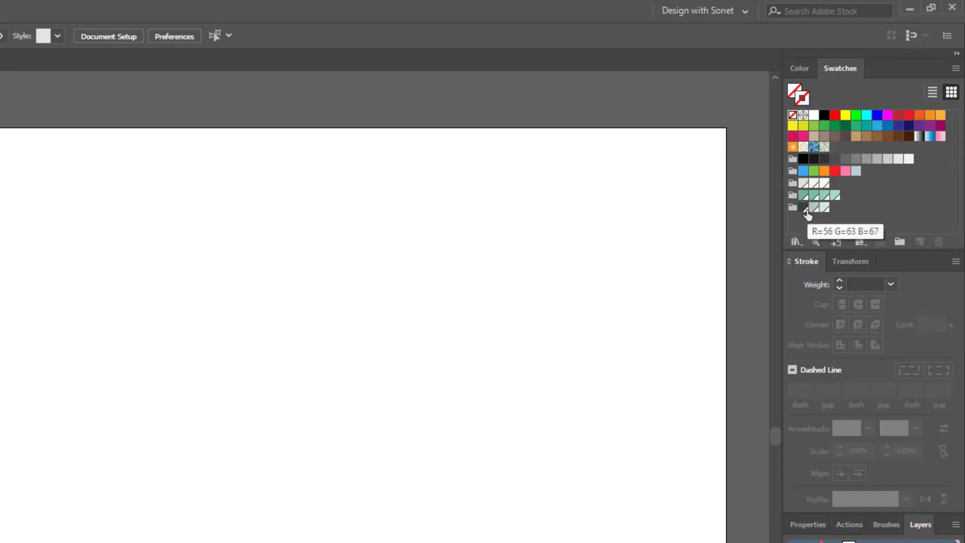
- Set a dark grey 6 pt stroke with round caps and round corners
{"action": "left_click", "coordinate": [803, 207]}
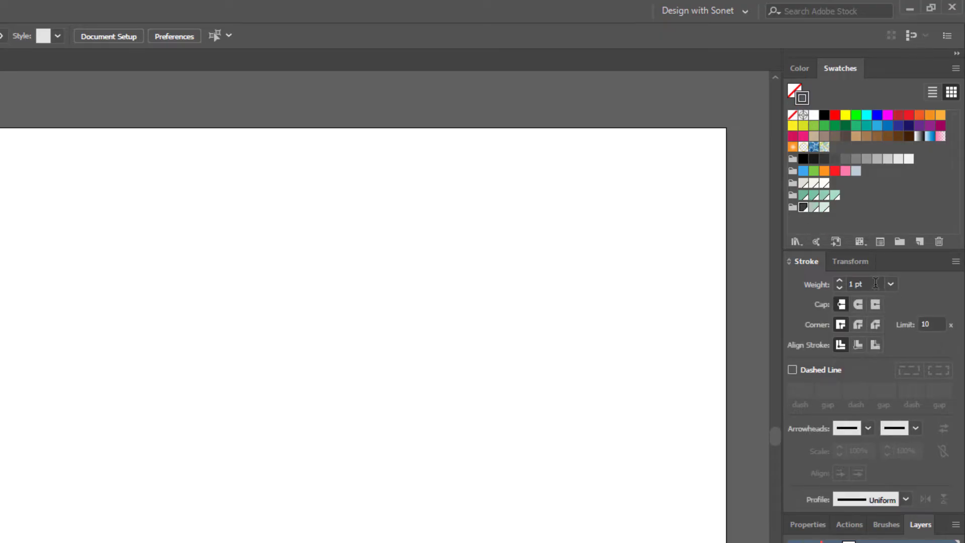
{"action": "left_click", "coordinate": [876, 283]}
{"action": "type", "text": "6"}
{"action": "left_click", "coordinate": [858, 305]}
{"action": "left_click", "coordinate": [859, 324]}
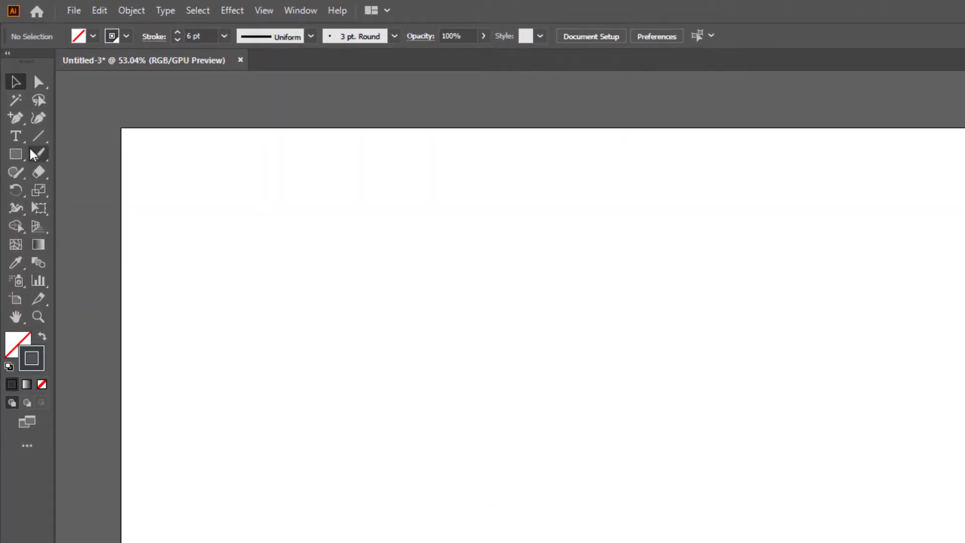
- Draw a 437.884 × 540.368 px house body and a thin 47.914 × 581.627 px bar beside it
{"action": "left_click", "coordinate": [10, 102]}
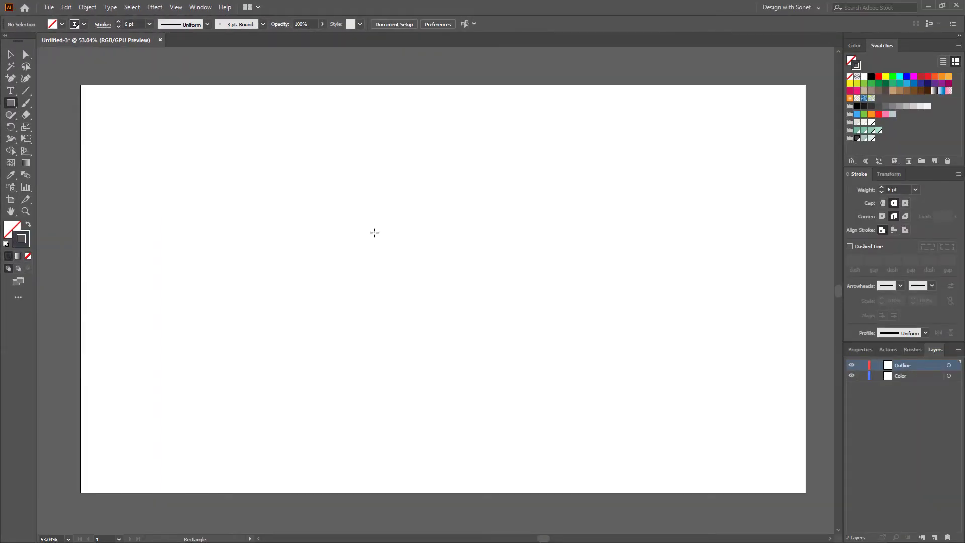
{"action": "left_click_drag", "start_coordinate": [351, 192], "coordinate": [518, 396]}
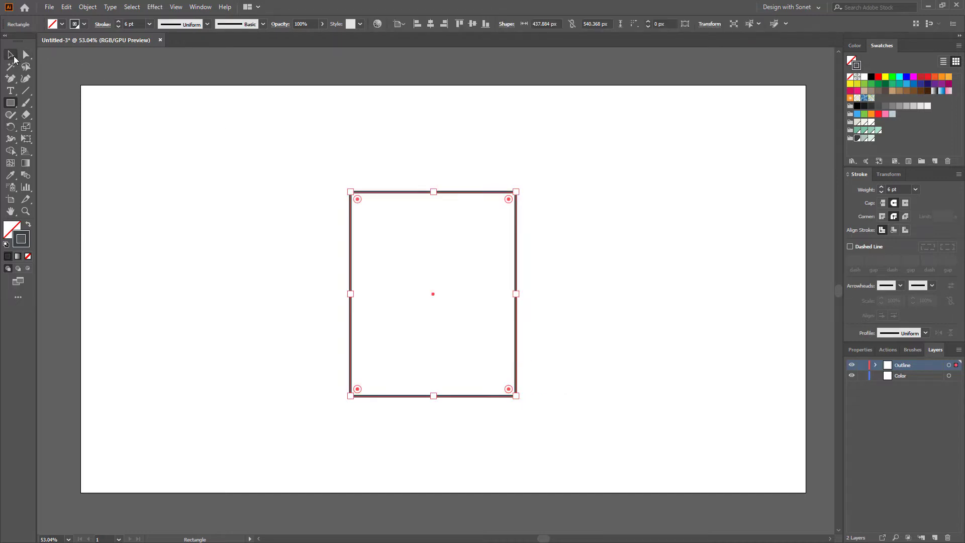
{"action": "key", "text": "v"}
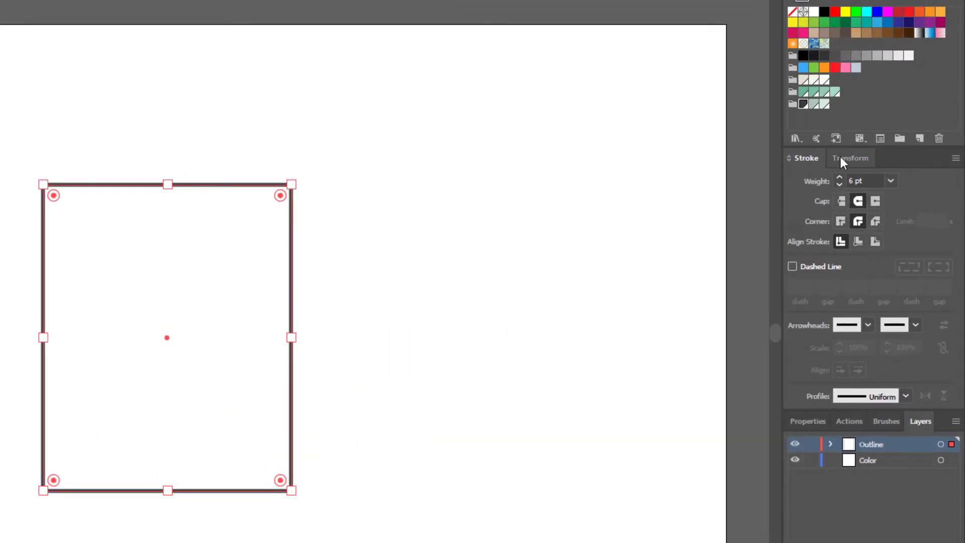
{"action": "left_click", "coordinate": [841, 157]}
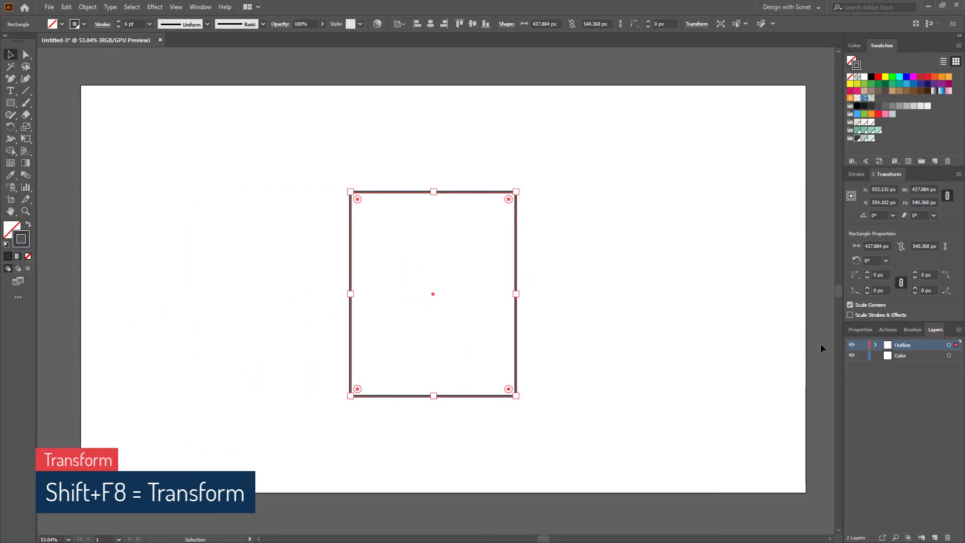
{"action": "left_click", "coordinate": [74, 139]}
{"action": "key", "text": "m"}
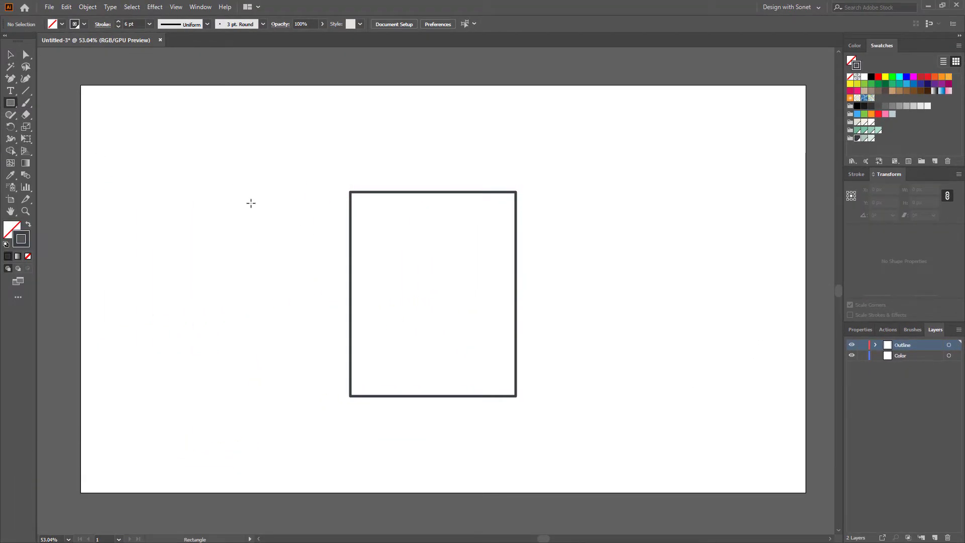
{"action": "left_click_drag", "start_coordinate": [247, 186], "coordinate": [265, 405]}
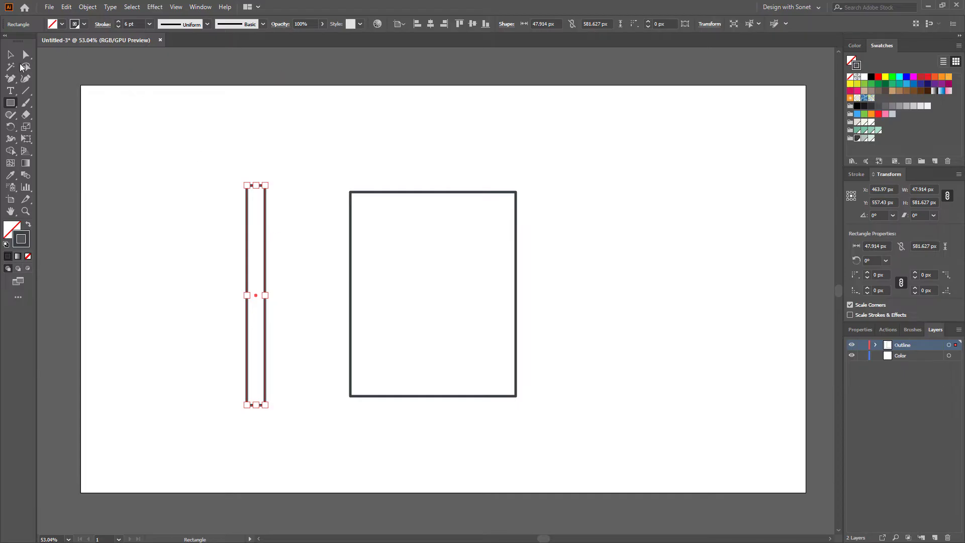
- Rotate the thin bar about 45° and paste a copy in front of it
{"action": "key", "text": "v"}
{"action": "left_click", "coordinate": [281, 282]}
{"action": "left_click", "coordinate": [267, 280]}
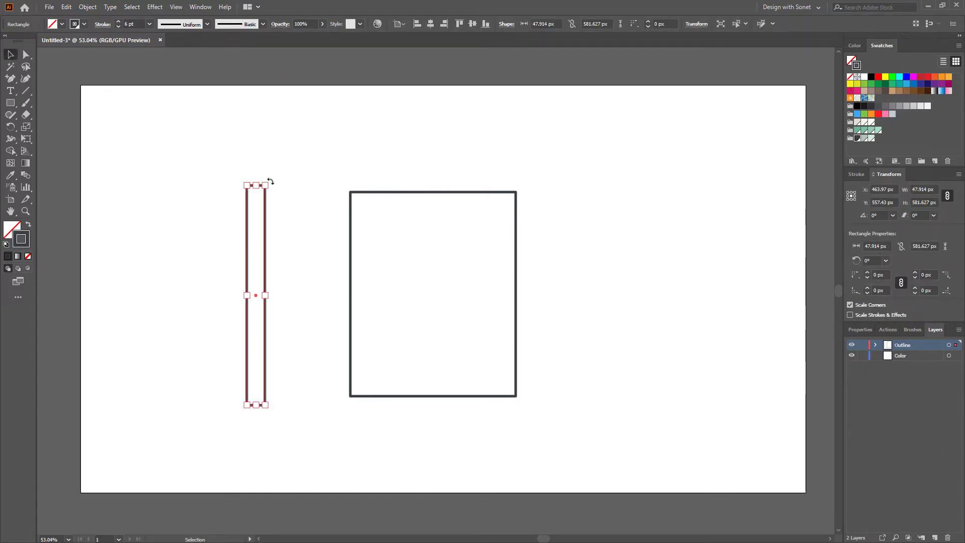
{"action": "left_click_drag", "start_coordinate": [270, 181], "coordinate": [330, 243]}
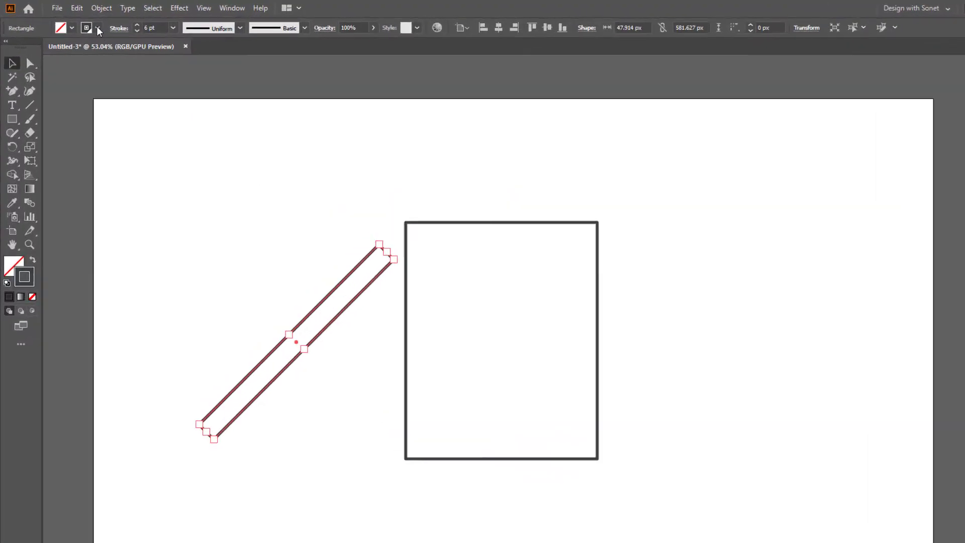
{"action": "left_click", "coordinate": [66, 6]}
{"action": "left_click", "coordinate": [82, 55]}
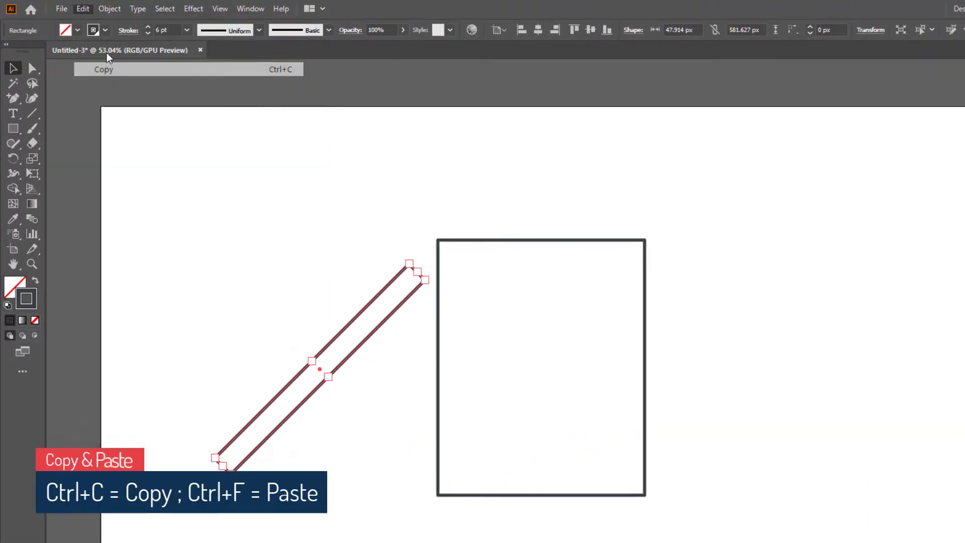
{"action": "left_click", "coordinate": [83, 8]}
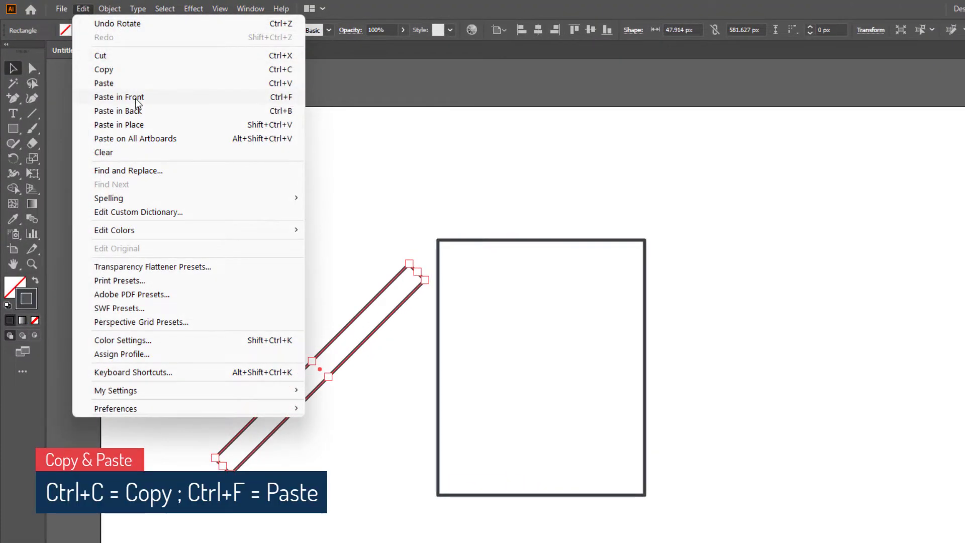
{"action": "left_click", "coordinate": [135, 100]}
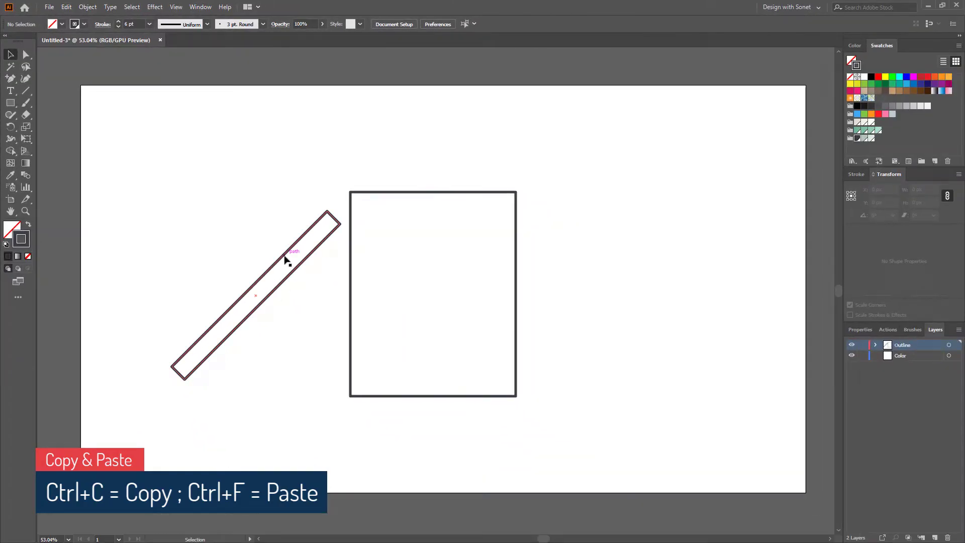
- Rotate the copy to the opposite diagonal and place the X over the rectangle's top
{"action": "left_click_drag", "start_coordinate": [289, 260], "coordinate": [440, 241]}
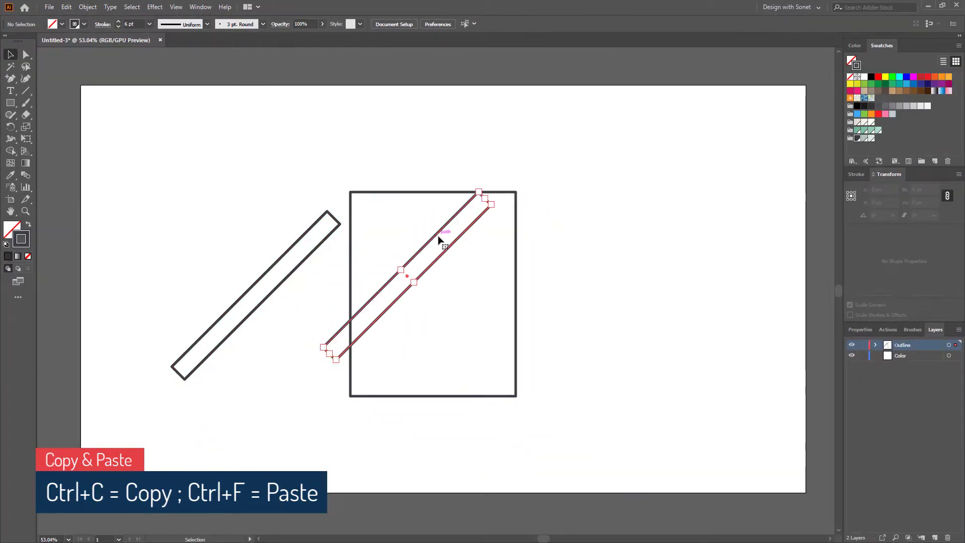
{"action": "key", "text": "ctrl+z"}
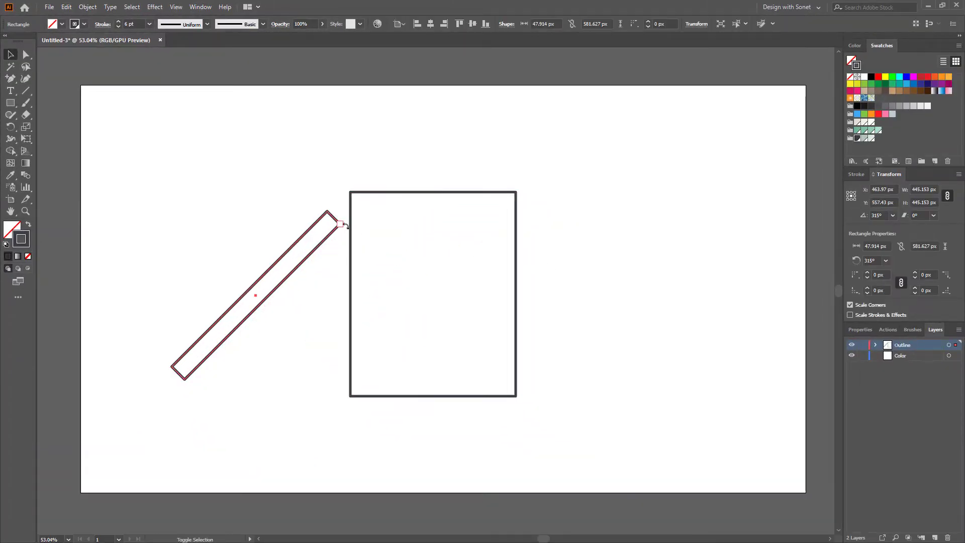
{"action": "left_click_drag", "start_coordinate": [346, 226], "coordinate": [176, 225]}
{"action": "left_click", "coordinate": [176, 290]}
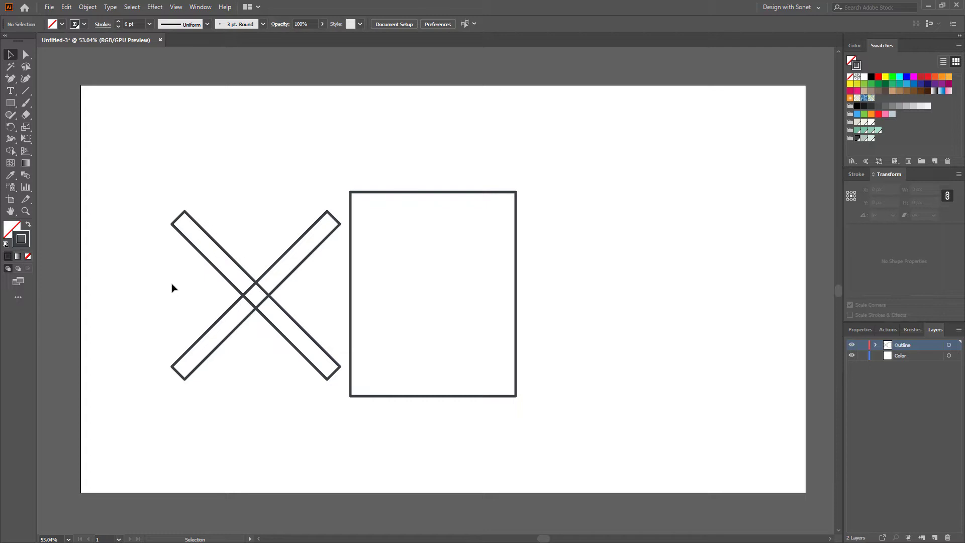
{"action": "mouse_move", "coordinate": [166, 280]}
{"action": "left_mouse_down"}
{"action": "mouse_move", "coordinate": [292, 317]}
{"action": "mouse_move", "coordinate": [455, 250]}
{"action": "mouse_move", "coordinate": [503, 245]}
{"action": "mouse_move", "coordinate": [503, 186]}
{"action": "left_mouse_up"}
{"action": "left_click", "coordinate": [556, 267]}
- Shift one bar right to complete the roof and group the two roof bars
{"action": "left_click", "coordinate": [638, 280]}
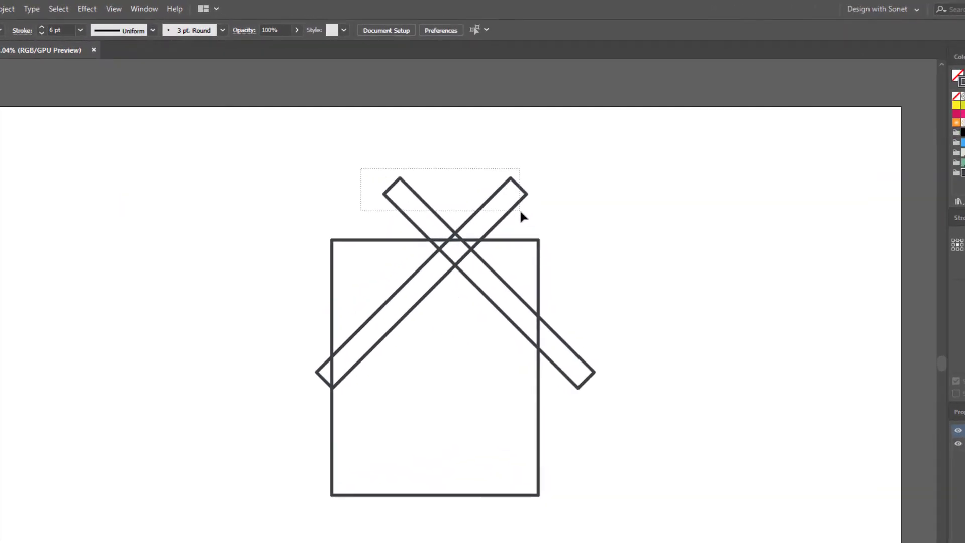
{"action": "left_click_drag", "start_coordinate": [420, 152], "coordinate": [498, 171]}
{"action": "right_click", "coordinate": [498, 171]}
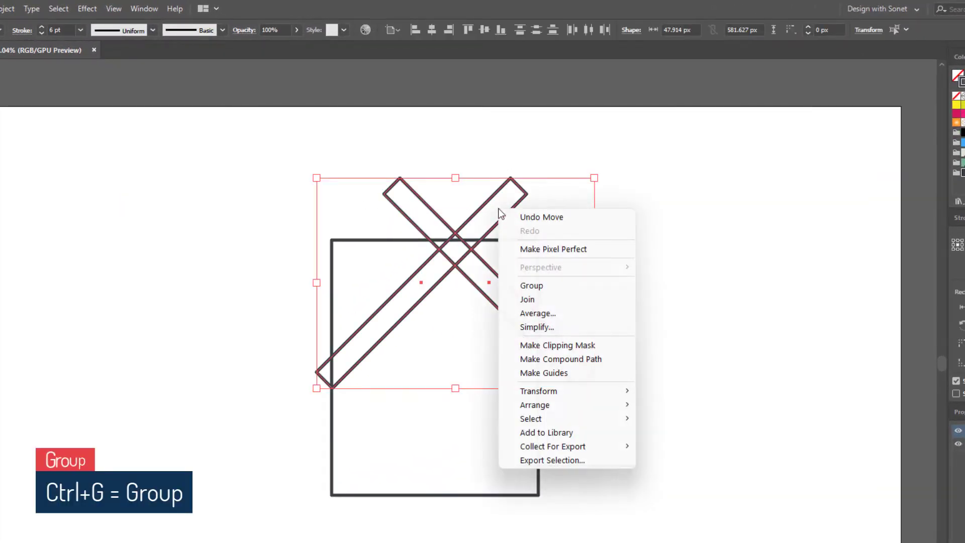
{"action": "left_click", "coordinate": [533, 286]}
- Centre all house shapes horizontally relative to the artboard
{"action": "left_click", "coordinate": [638, 266]}
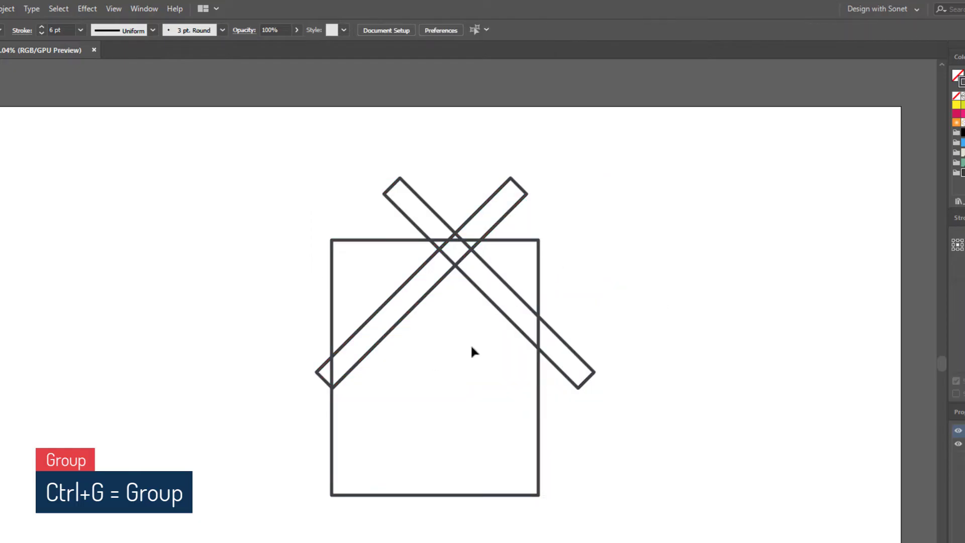
{"action": "left_click_drag", "start_coordinate": [240, 163], "coordinate": [663, 405]}
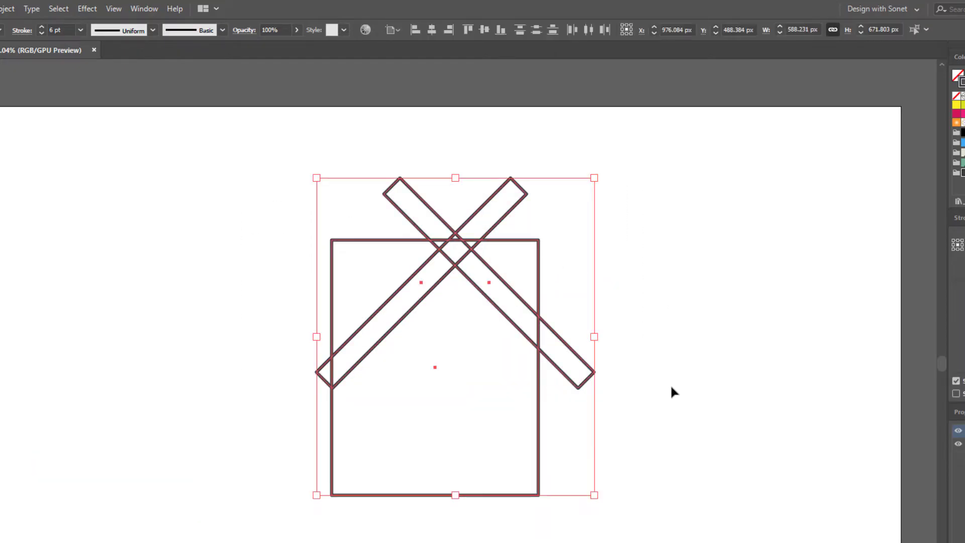
{"action": "left_click", "coordinate": [396, 31]}
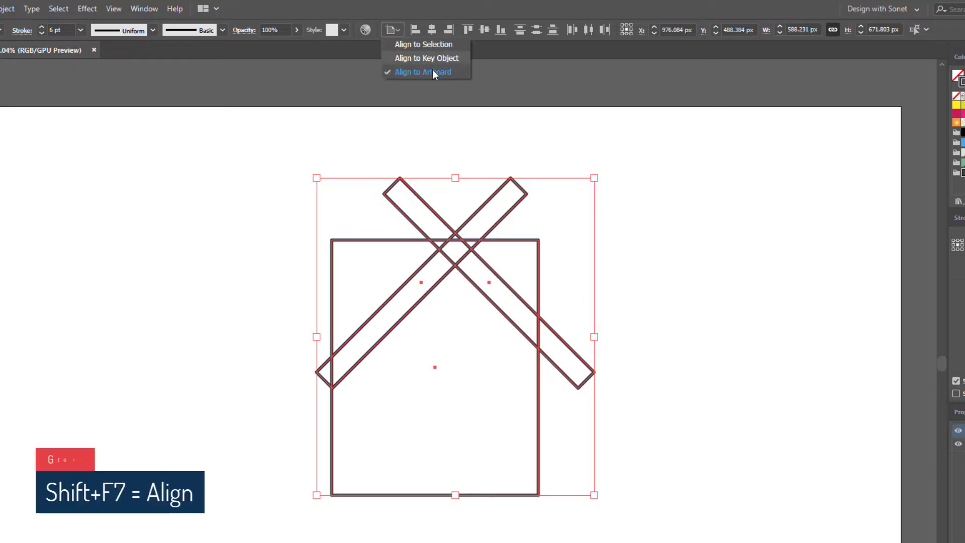
{"action": "left_click", "coordinate": [421, 93]}
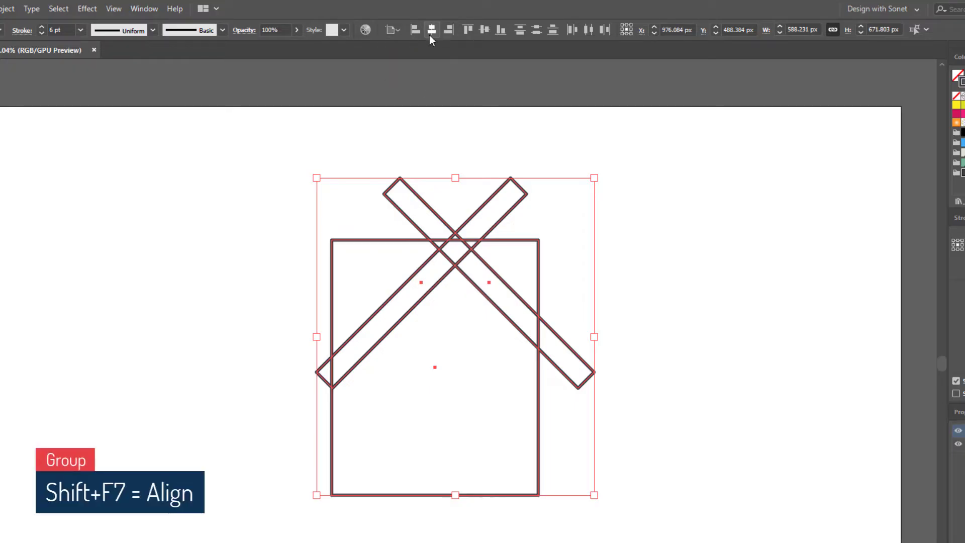
{"action": "left_click", "coordinate": [430, 32]}
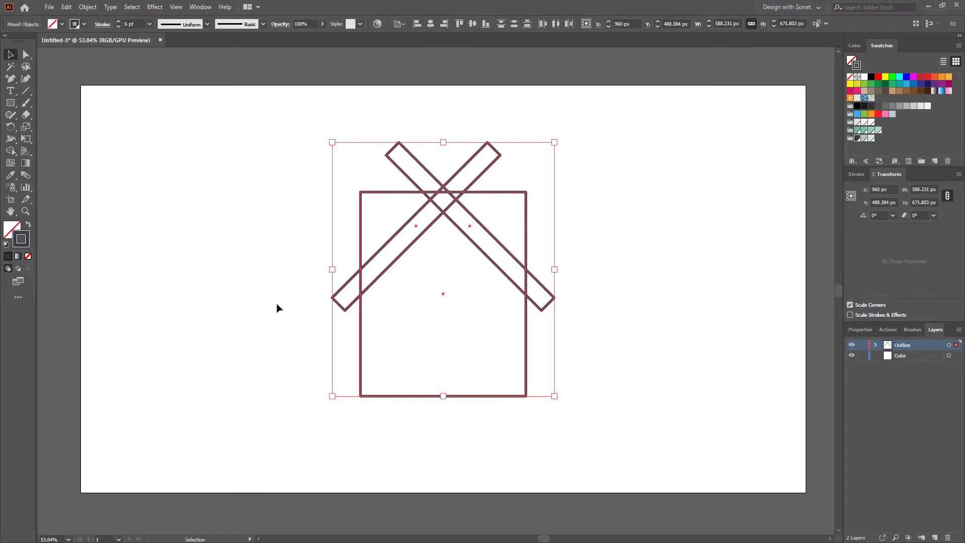
- Ungroup the roof bars and reselect all three house shapes
{"action": "left_click", "coordinate": [277, 308]}
{"action": "left_click", "coordinate": [409, 151]}
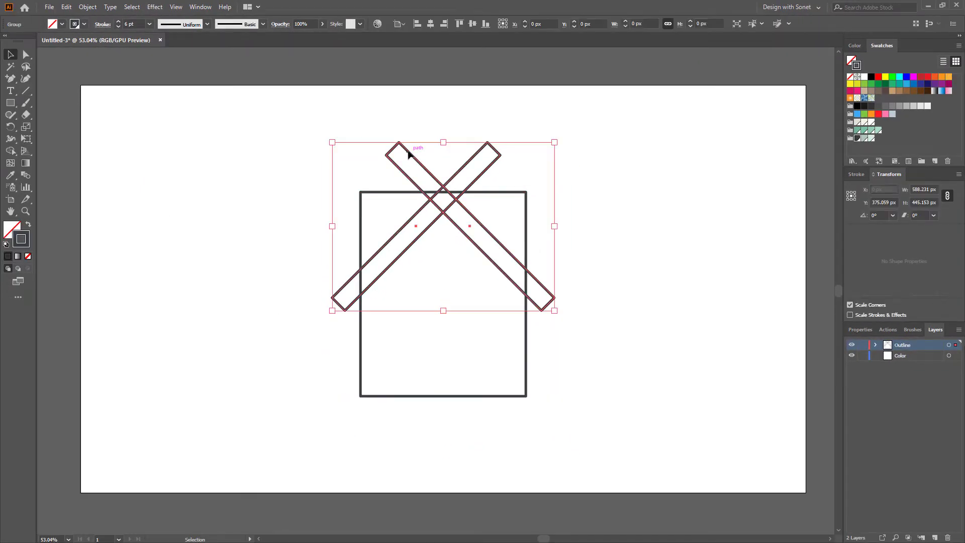
{"action": "right_click", "coordinate": [409, 151]}
{"action": "left_click", "coordinate": [437, 236]}
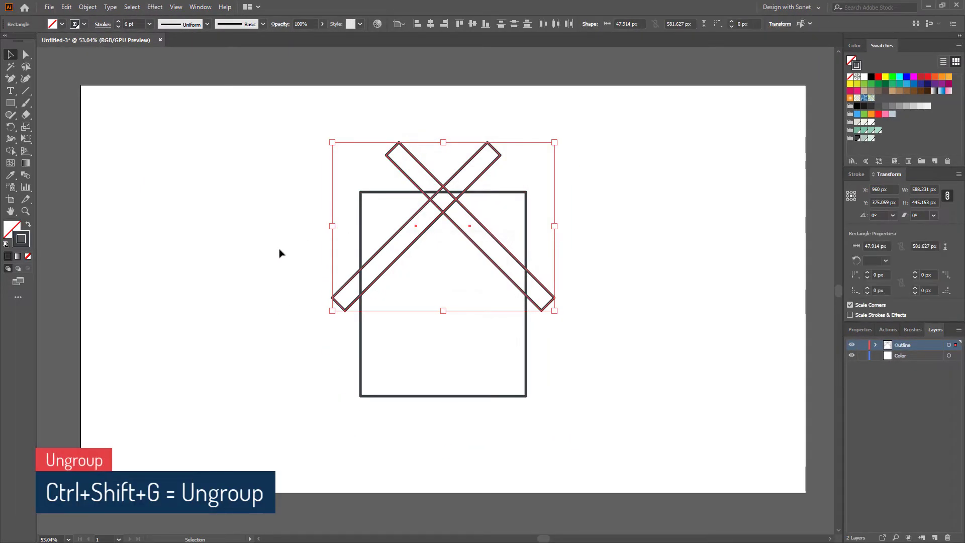
{"action": "left_click", "coordinate": [278, 253]}
{"action": "left_click_drag", "start_coordinate": [305, 174], "coordinate": [560, 345]}
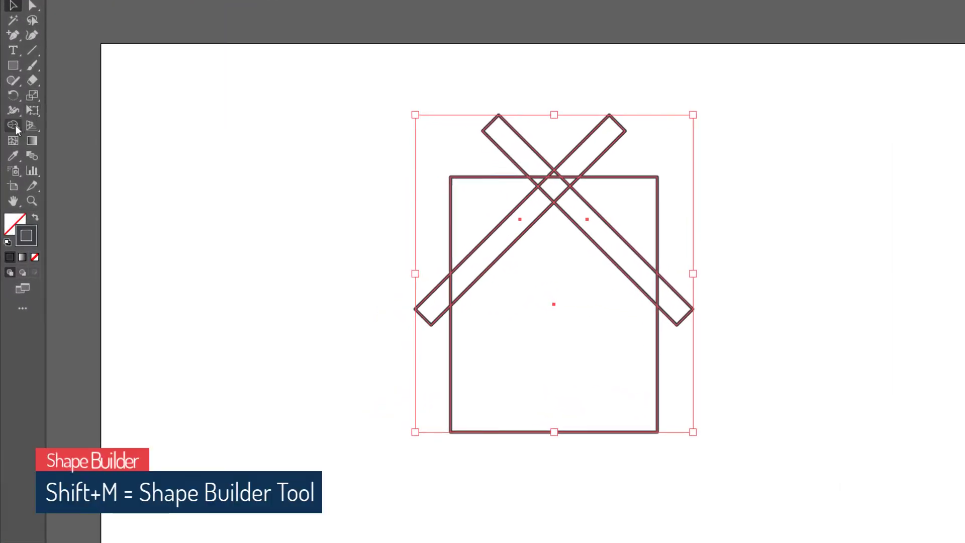
- Delete the leftover top bar above the house
{"action": "left_click", "coordinate": [14, 125]}
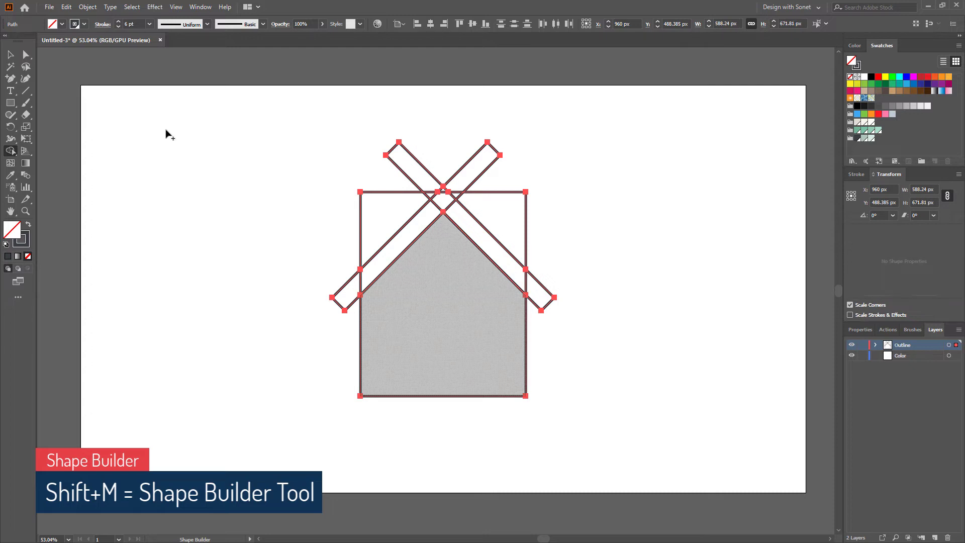
{"action": "key", "text": "v"}
{"action": "left_click", "coordinate": [367, 356]}
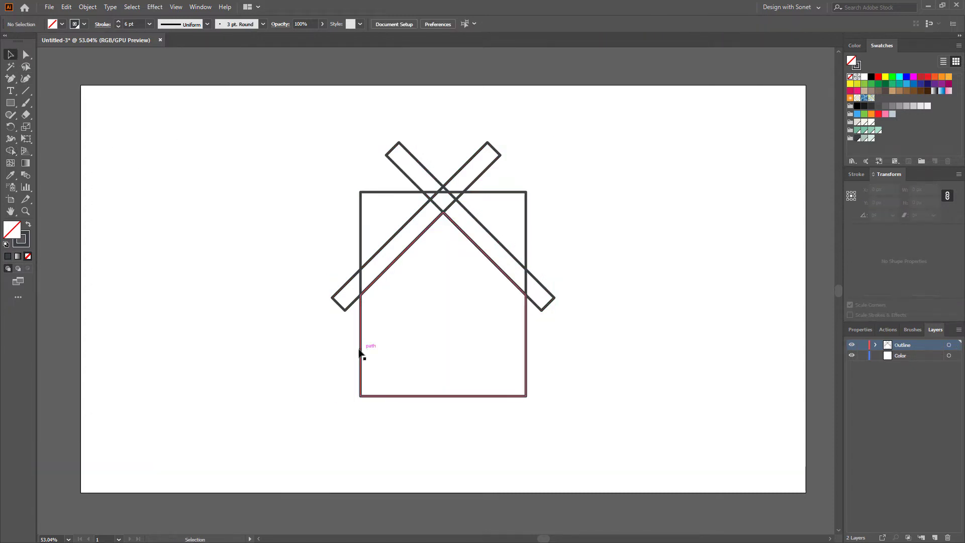
{"action": "left_click_drag", "start_coordinate": [360, 351], "coordinate": [581, 333]}
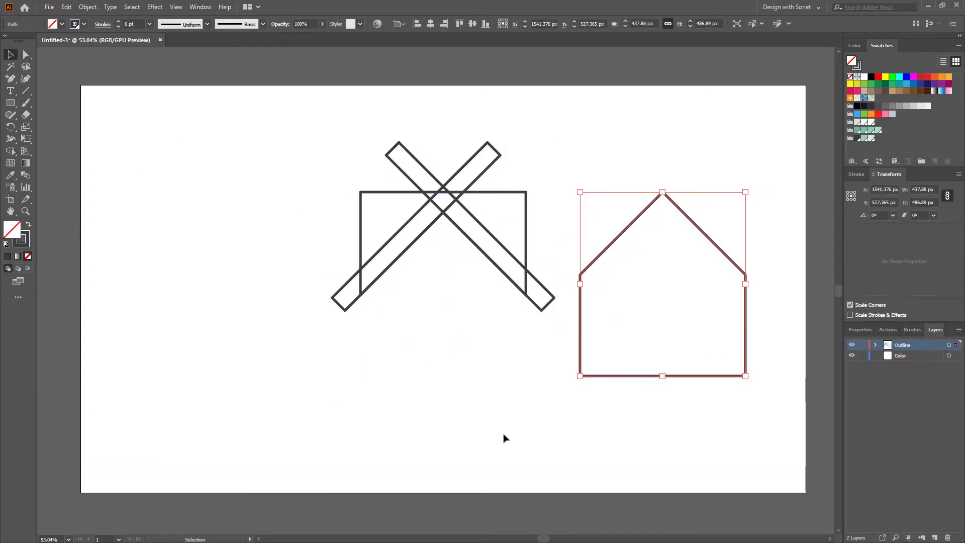
{"action": "key", "text": "ctrl+z"}
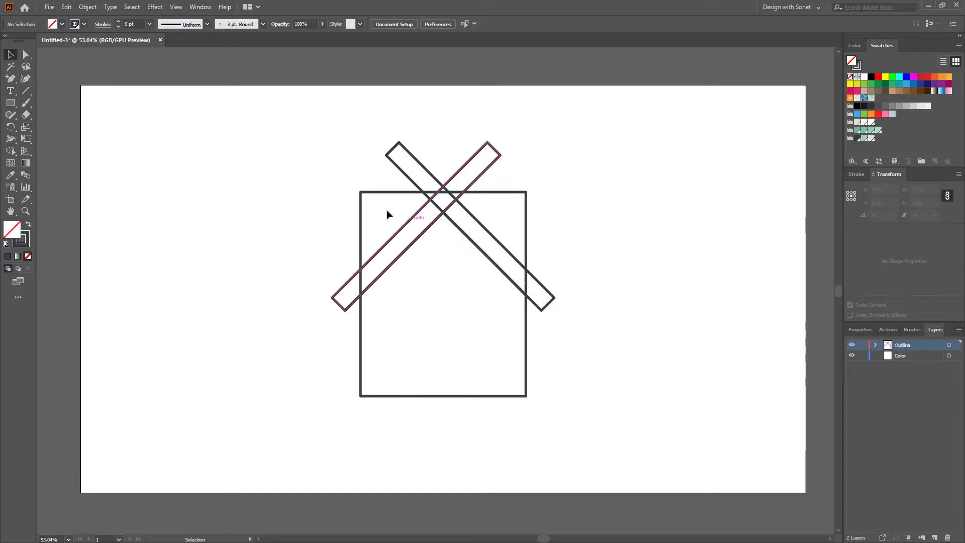
{"action": "left_click_drag", "start_coordinate": [377, 194], "coordinate": [640, 132]}
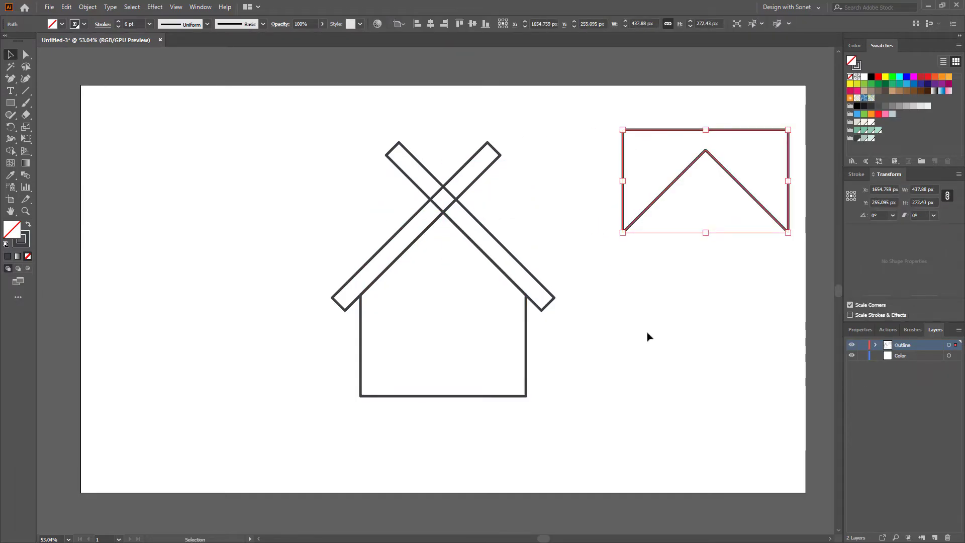
{"action": "key", "text": "Delete"}
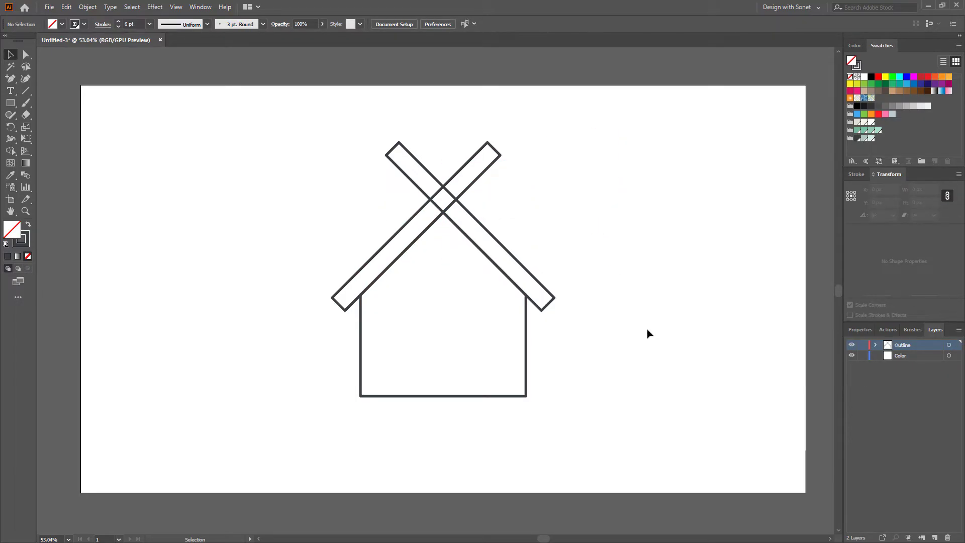
- Merge the crossed bars into one roof with Shape Builder and delete the stray bar end
{"action": "left_click_drag", "start_coordinate": [487, 207], "coordinate": [491, 202]}
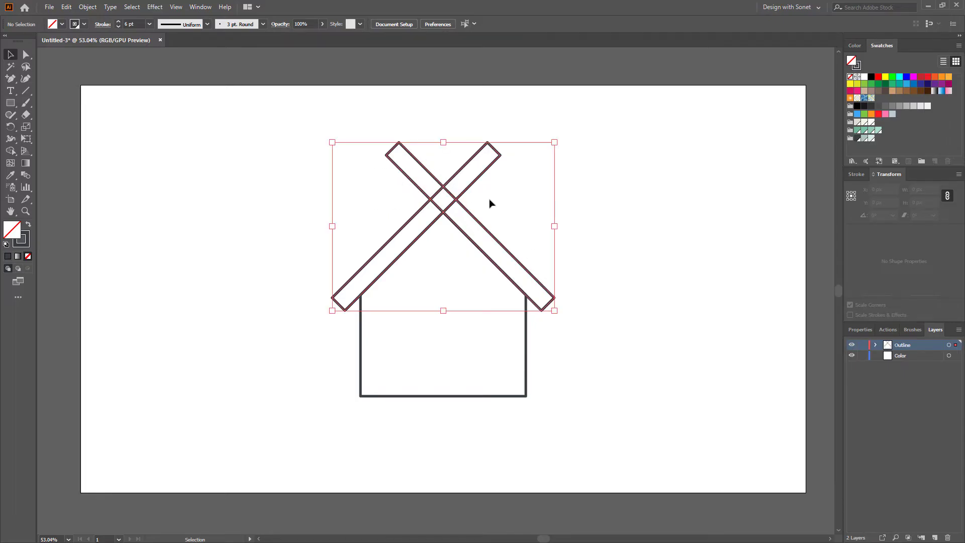
{"action": "left_click", "coordinate": [14, 126]}
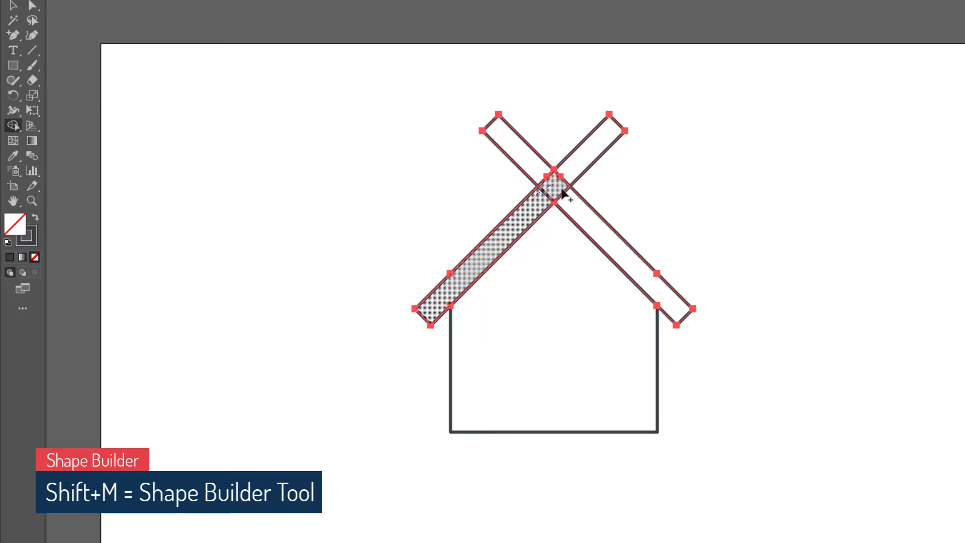
{"action": "left_click_drag", "start_coordinate": [563, 193], "coordinate": [582, 211]}
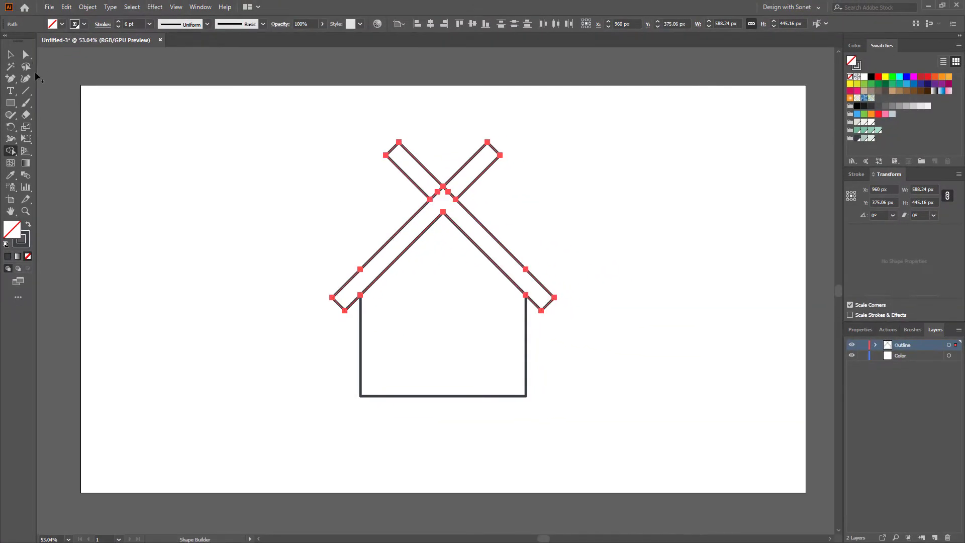
{"action": "key", "text": "v"}
{"action": "left_click", "coordinate": [445, 176]}
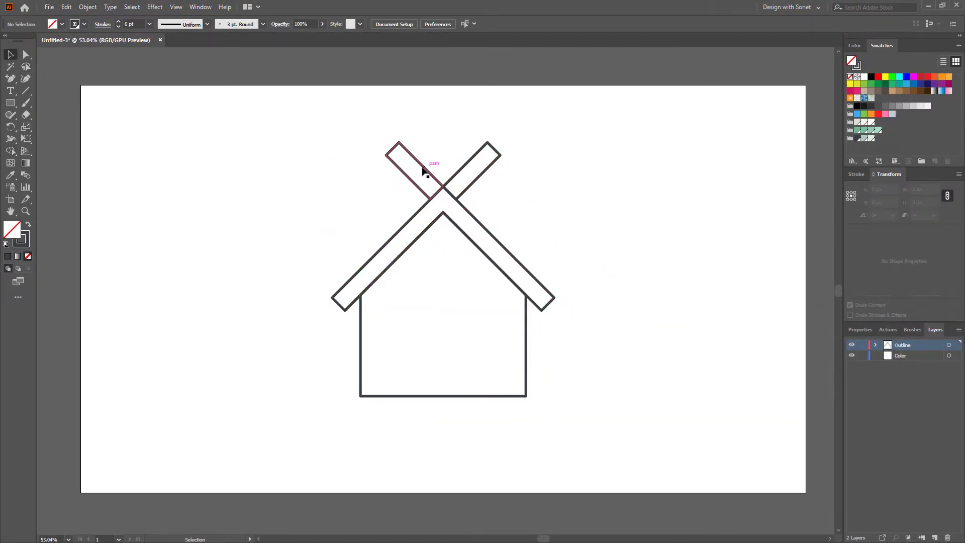
{"action": "left_click_drag", "start_coordinate": [422, 171], "coordinate": [593, 148]}
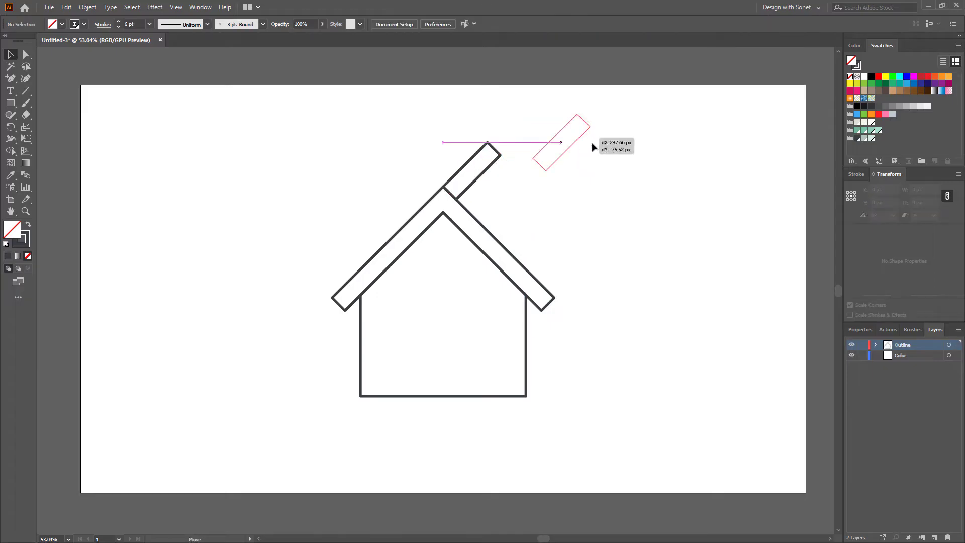
{"action": "key", "text": "Delete"}
- Fit the artboard in view and check the roof and house body are separate clean shapes
{"action": "key", "text": "ctrl+0"}
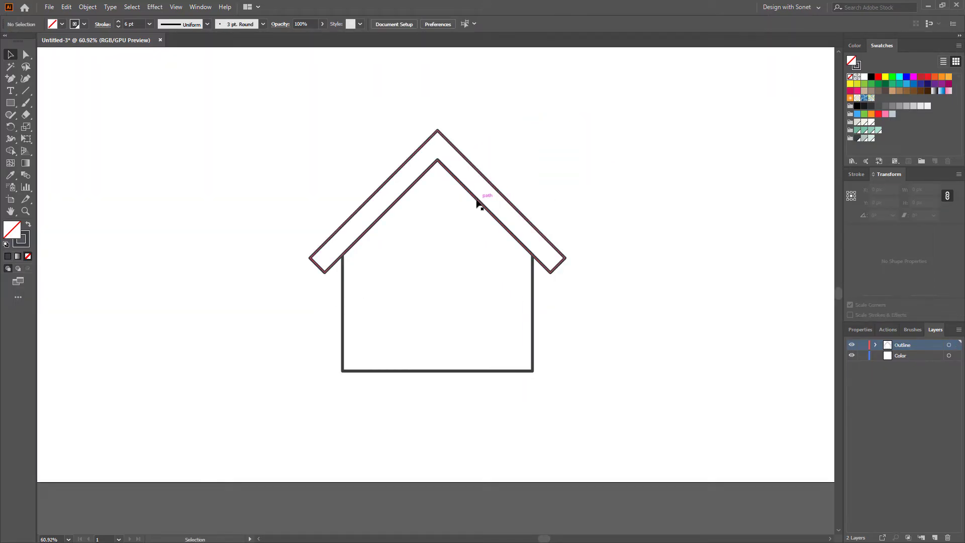
{"action": "left_click_drag", "start_coordinate": [478, 203], "coordinate": [660, 137]}
{"action": "key", "text": "ctrl+z"}
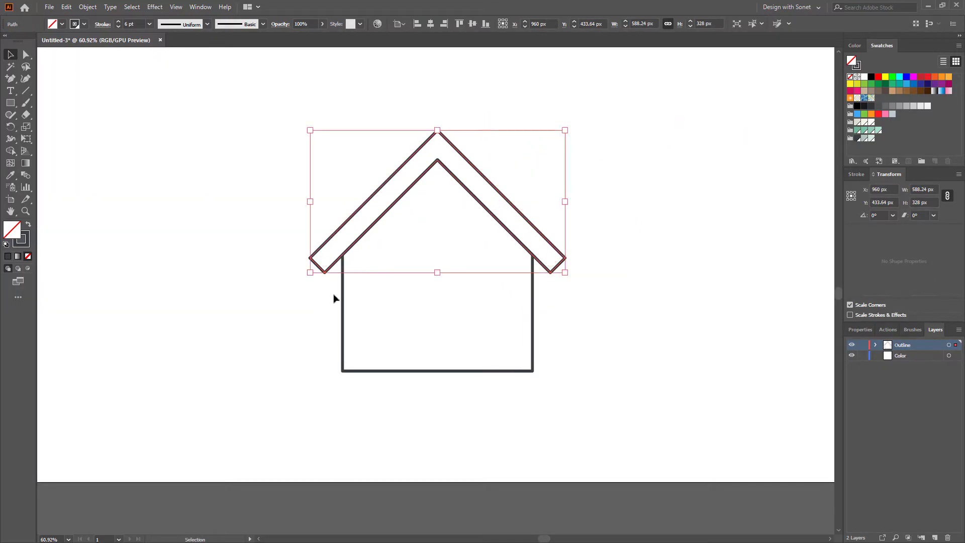
{"action": "left_click_drag", "start_coordinate": [340, 315], "coordinate": [608, 292]}
{"action": "key", "text": "ctrl+z"}
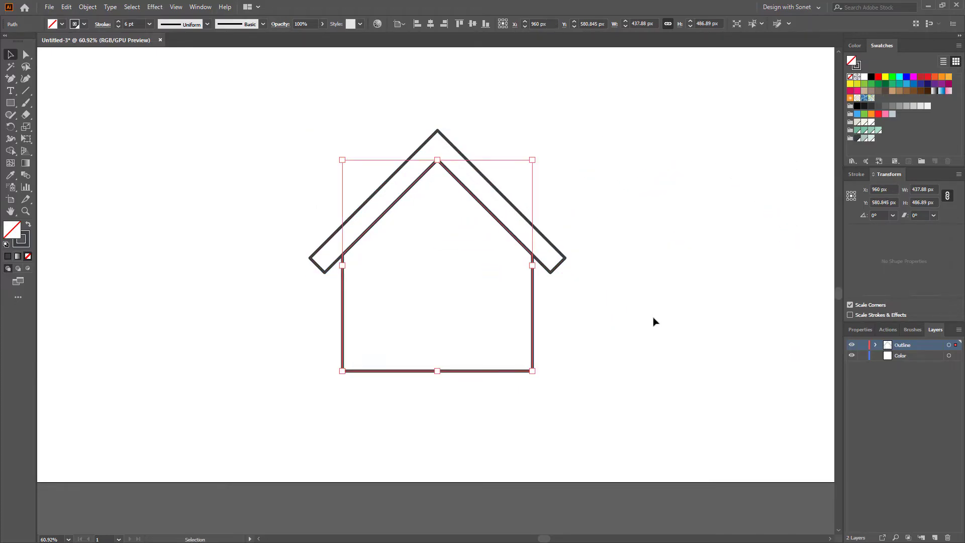
{"action": "left_click", "coordinate": [654, 321]}
- Lower the house body's bottom anchors with four Down-arrow nudges
{"action": "key", "text": "a"}
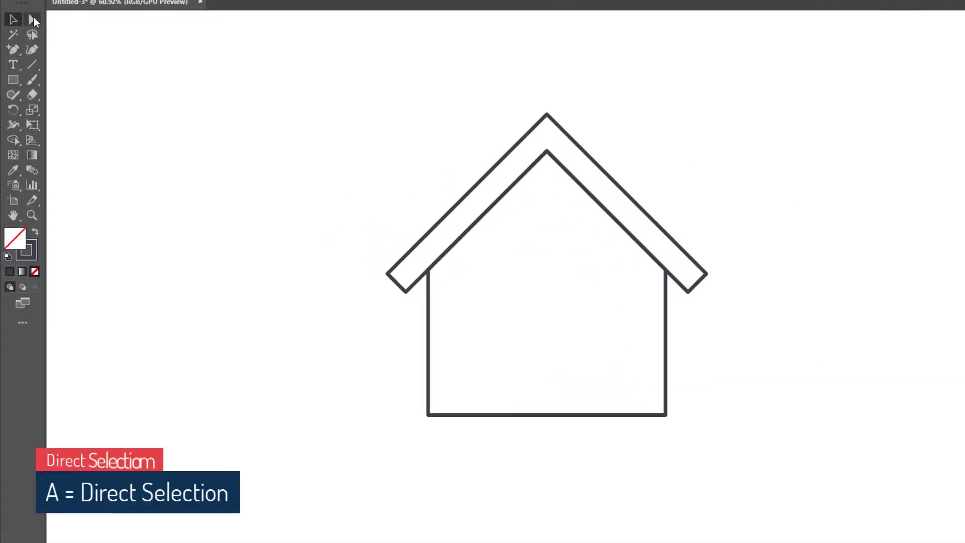
{"action": "left_click_drag", "start_coordinate": [401, 388], "coordinate": [692, 464]}
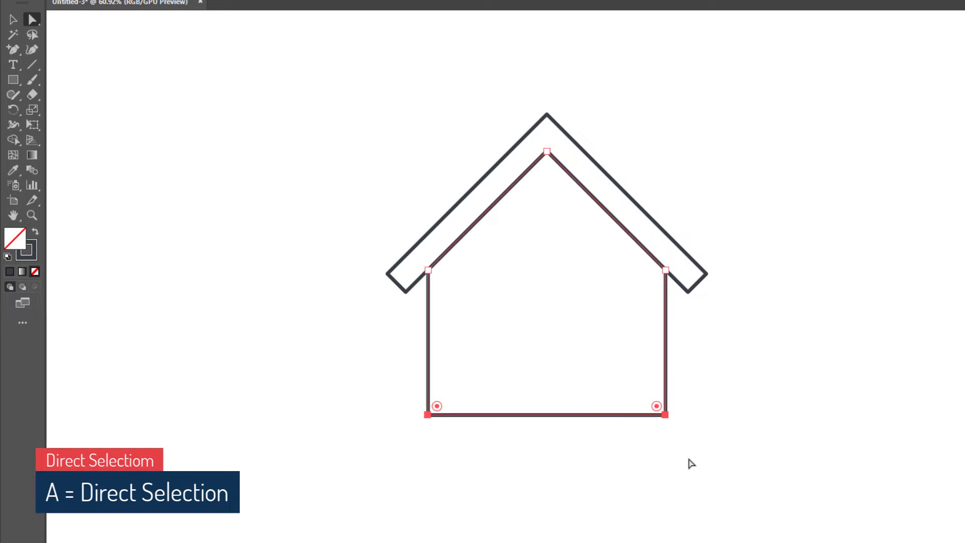
{"action": "key", "text": "Down"}
{"action": "key", "text": "Down"}
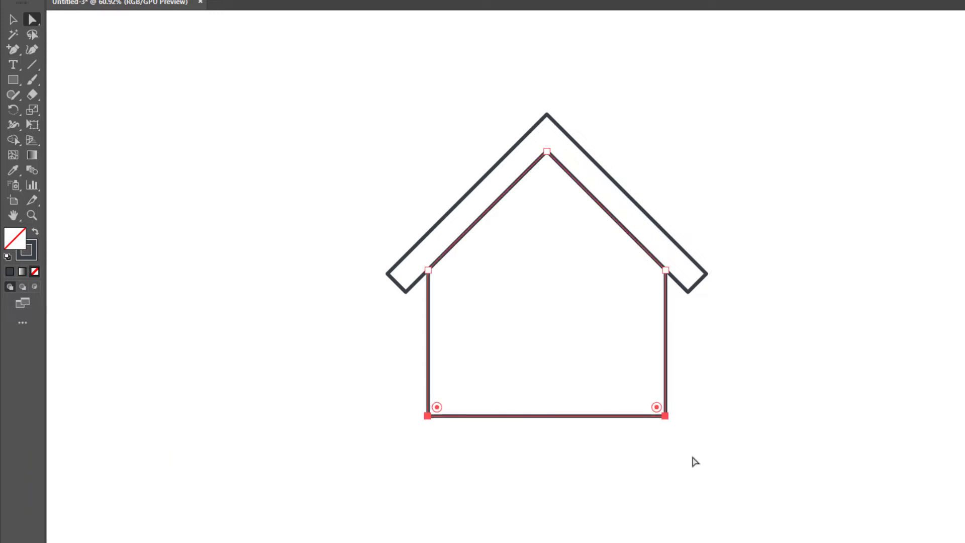
{"action": "key", "text": "Down"}
{"action": "key", "text": "Down"}
{"action": "key", "text": "Down"}
{"action": "key", "text": "Down"}
{"action": "key", "text": "Down"}
{"action": "key", "text": "Down"}
{"action": "key", "text": "Down"}
{"action": "key", "text": "Down"}
{"action": "key", "text": "Down"}
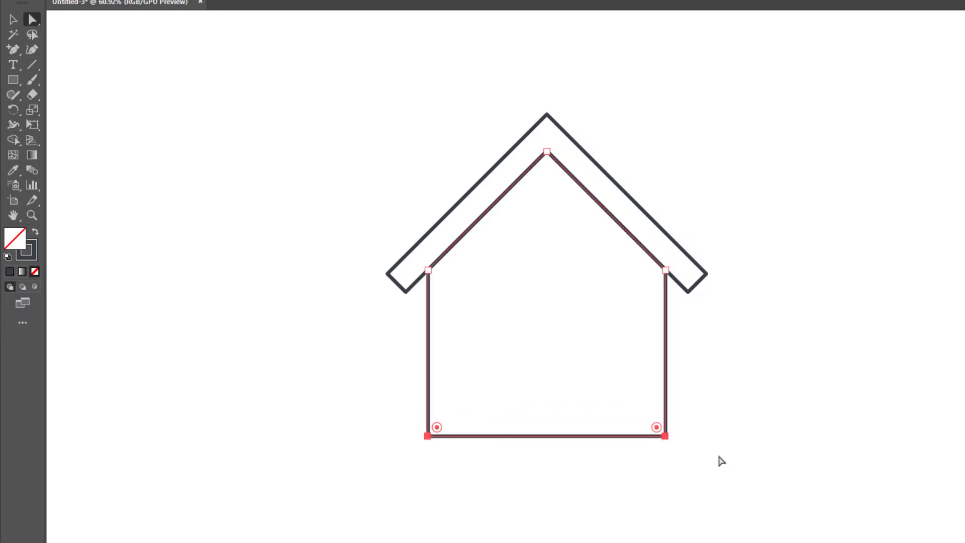
{"action": "key", "text": "Down"}
{"action": "key", "text": "Down"}
{"action": "key", "text": "Down"}
{"action": "key", "text": "Down"}
{"action": "key", "text": "Down"}
{"action": "key", "text": "Down"}
{"action": "key", "text": "Down"}
{"action": "key", "text": "Down"}
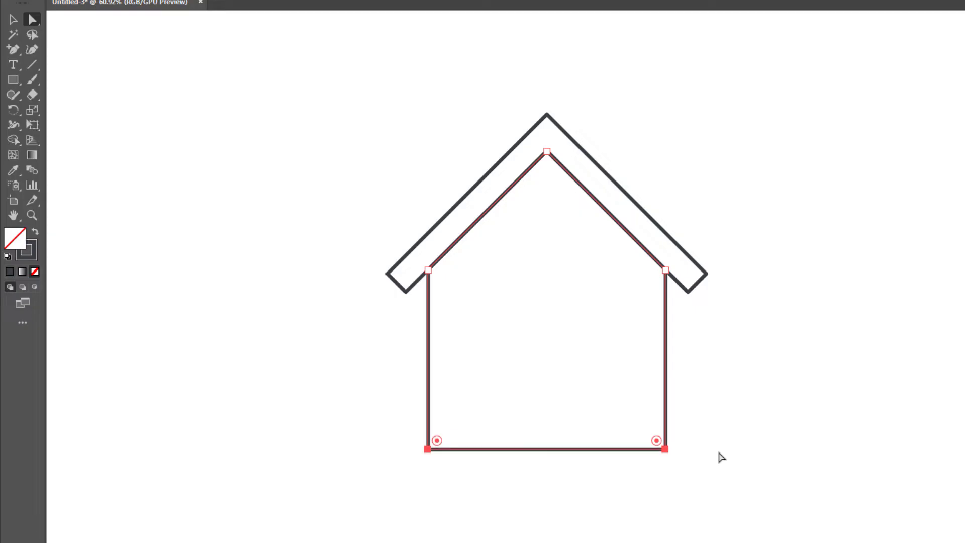
{"action": "key", "text": "Down"}
{"action": "key", "text": "Down"}
{"action": "key", "text": "Down"}
{"action": "key", "text": "Down"}
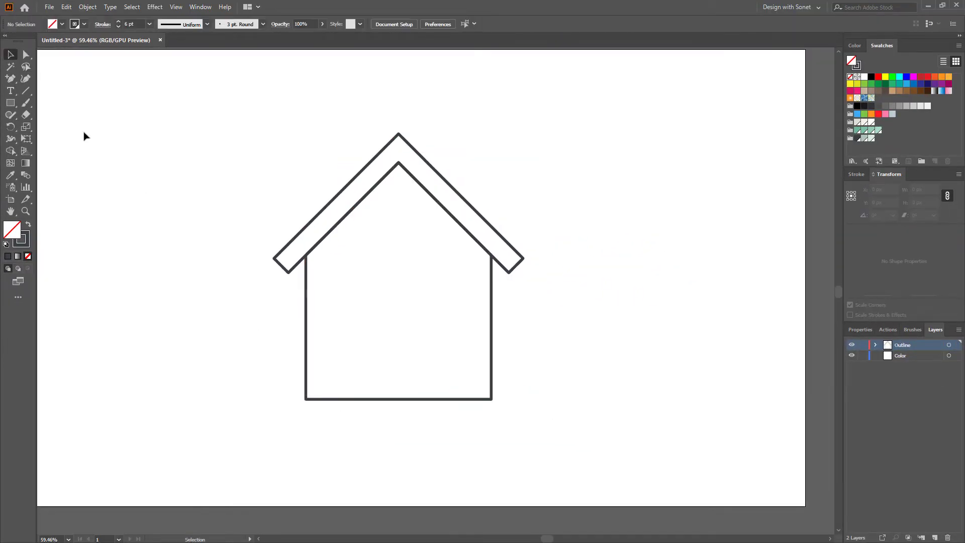
{"action": "key", "text": "a"}
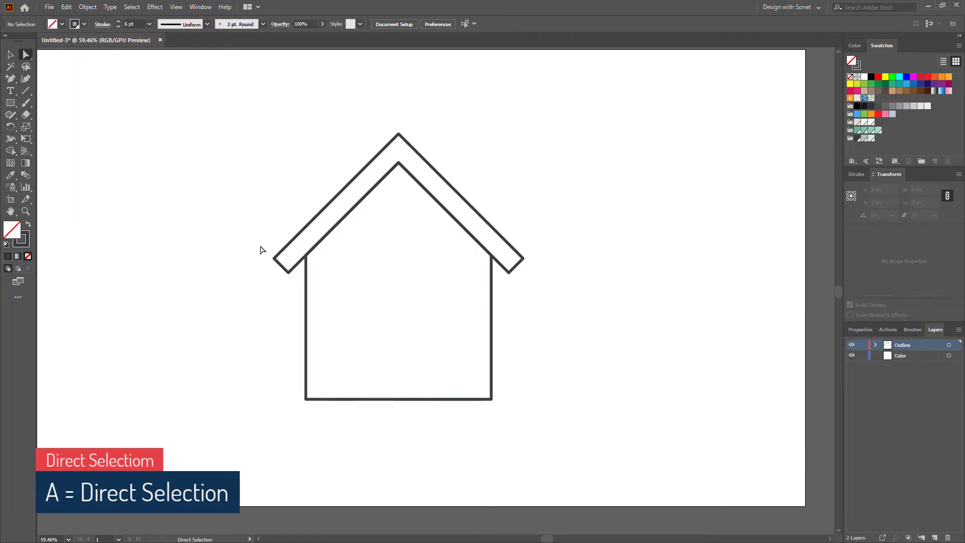
- Round the left and right roof eaves and the roof peak with live corners
{"action": "left_click_drag", "start_coordinate": [296, 281], "coordinate": [303, 248]}
{"action": "scroll", "coordinate": [525, 263], "scroll_direction": "up", "scroll_amount": 2, "text": "alt"}
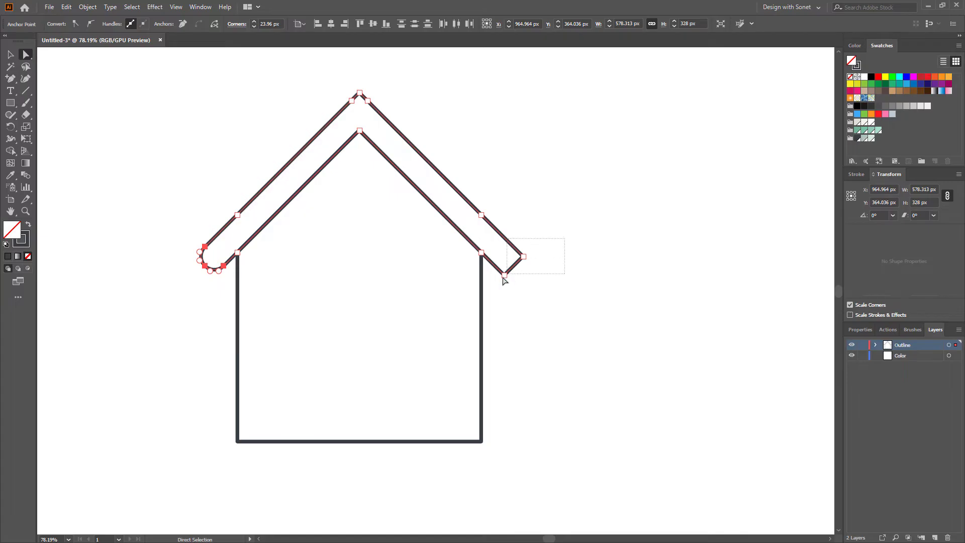
{"action": "left_click_drag", "start_coordinate": [498, 285], "coordinate": [485, 236]}
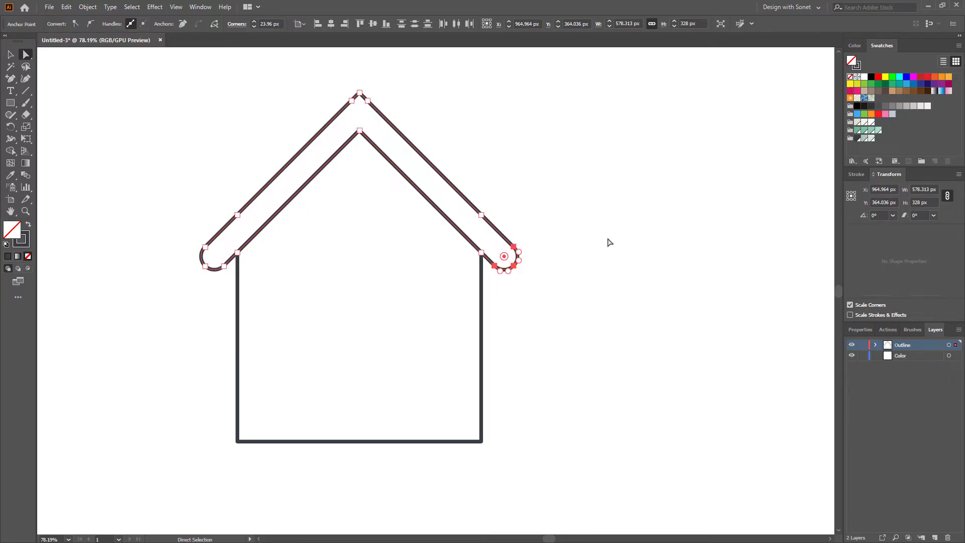
{"action": "left_click", "coordinate": [387, 123]}
{"action": "left_click", "coordinate": [359, 93]}
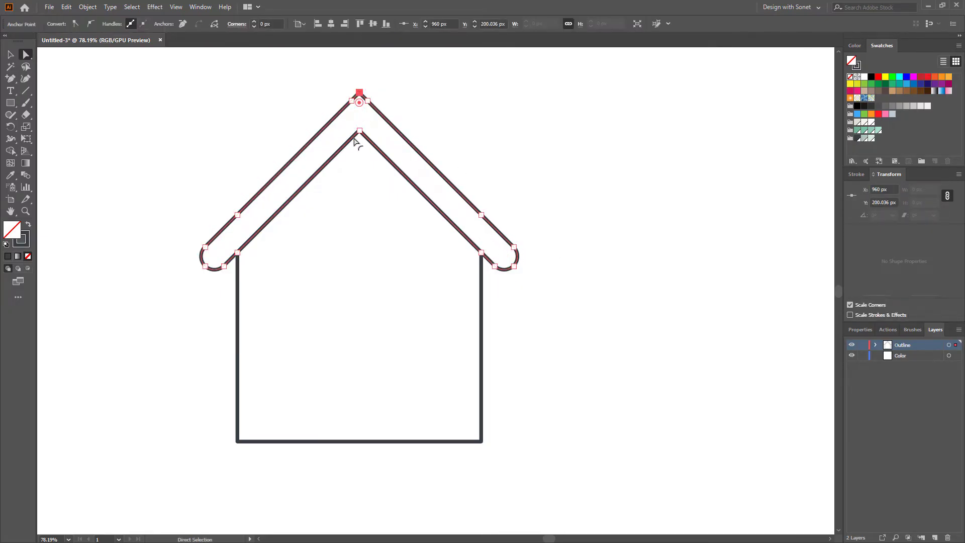
{"action": "left_click_drag", "start_coordinate": [359, 103], "coordinate": [357, 121]}
{"action": "left_click", "coordinate": [347, 240]}
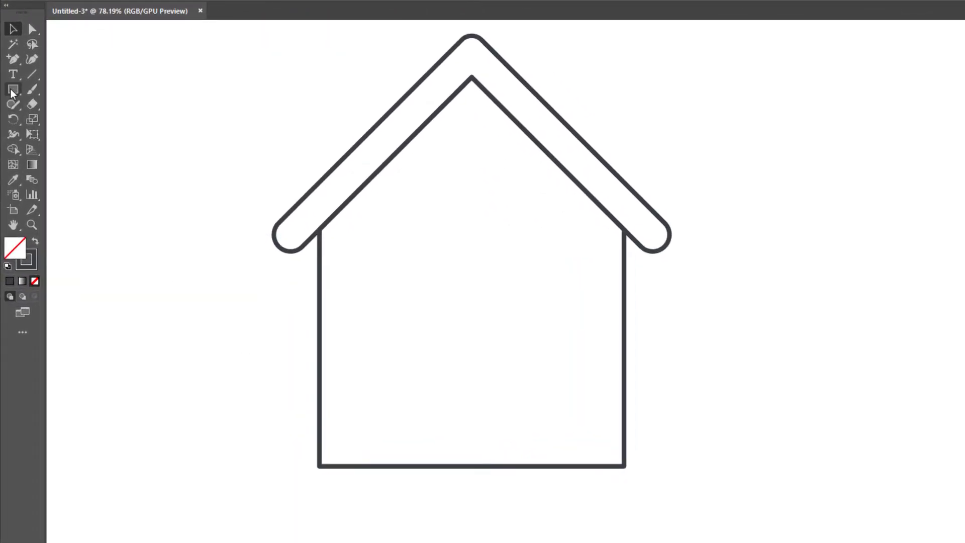
- Draw a tall door rectangle at the lower right, resting on the floor line
{"action": "left_click", "coordinate": [13, 91]}
{"action": "left_click_drag", "start_coordinate": [504, 299], "coordinate": [576, 466]}
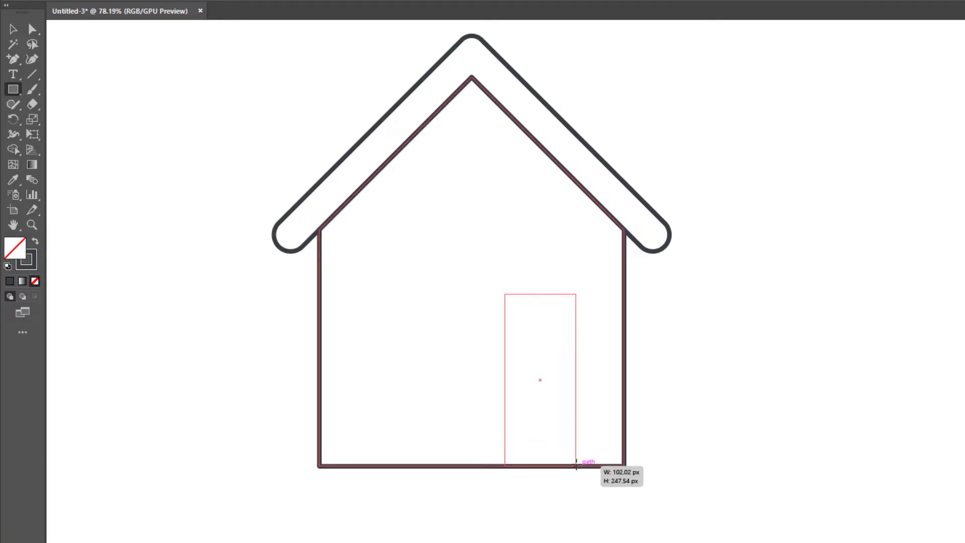
{"action": "left_click_drag", "start_coordinate": [576, 466], "coordinate": [583, 462]}
{"action": "key", "text": "v"}
{"action": "left_click", "coordinate": [777, 466]}
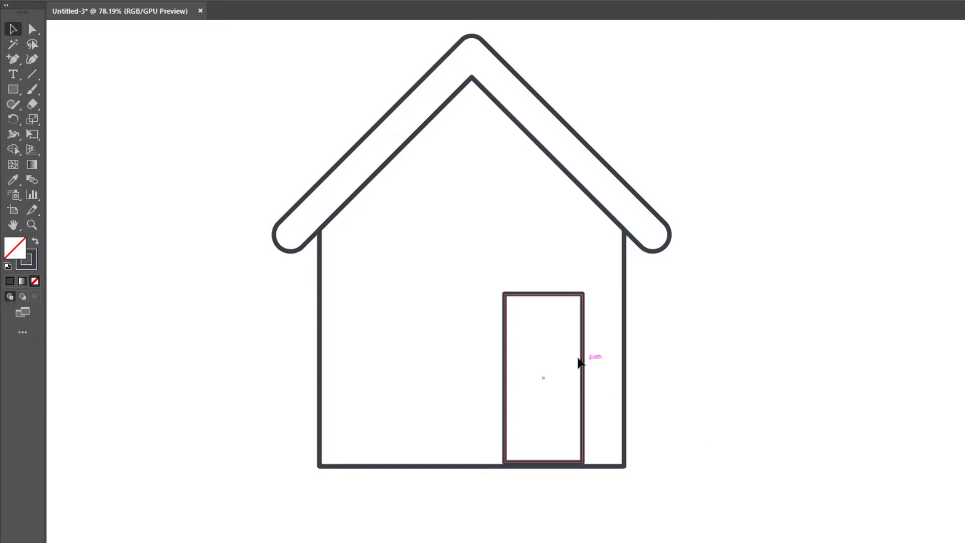
{"action": "left_click_drag", "start_coordinate": [546, 464], "coordinate": [547, 469]}
{"action": "left_click", "coordinate": [717, 519]}
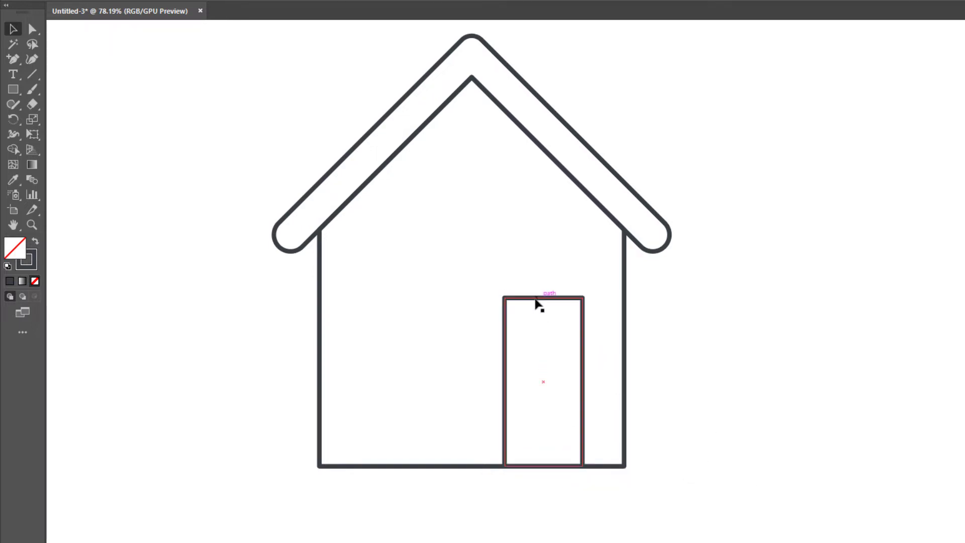
{"action": "left_click", "coordinate": [506, 384]}
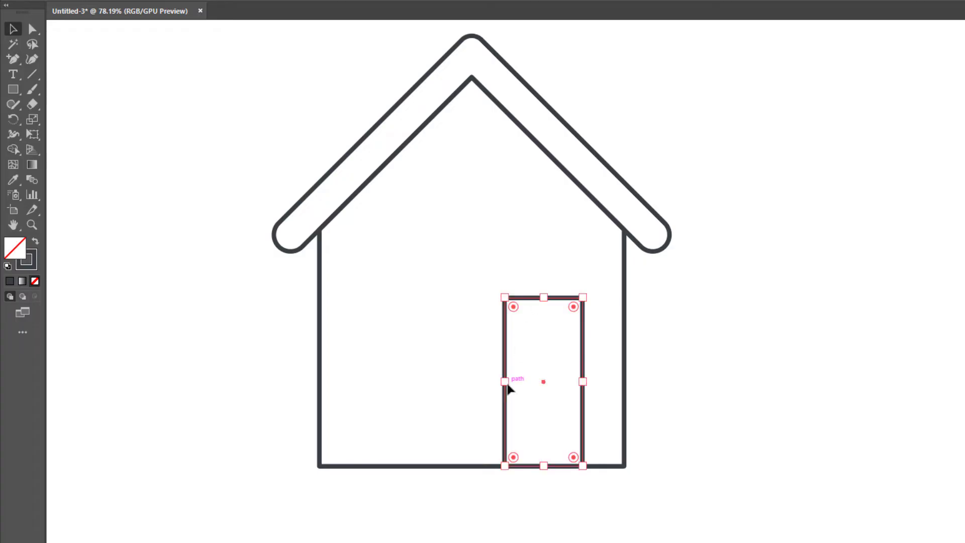
{"action": "left_click_drag", "start_coordinate": [505, 383], "coordinate": [501, 383]}
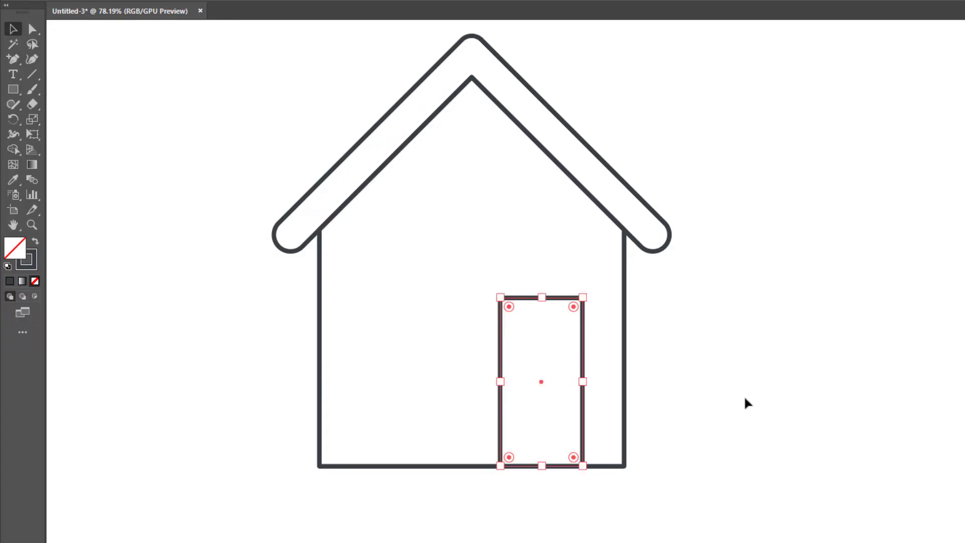
{"action": "key", "text": "Left"}
{"action": "key", "text": "Left"}
{"action": "key", "text": "Left"}
{"action": "key", "text": "Left"}
{"action": "key", "text": "Left"}
{"action": "key", "text": "Left"}
{"action": "key", "text": "Left"}
{"action": "key", "text": "Left"}
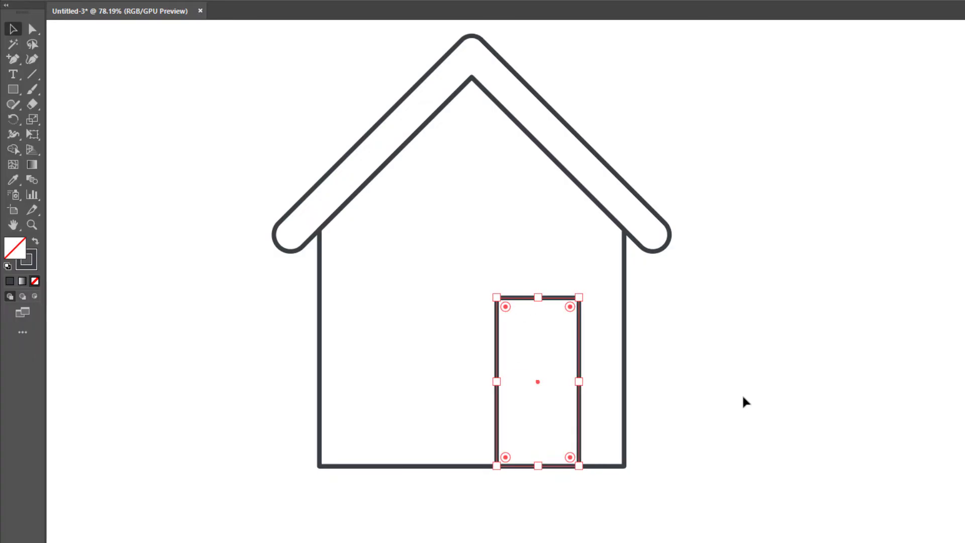
- Round the door's two top corners with live corners
{"action": "left_click", "coordinate": [744, 401]}
{"action": "scroll", "coordinate": [539, 364], "scroll_direction": "up", "scroll_amount": 1}
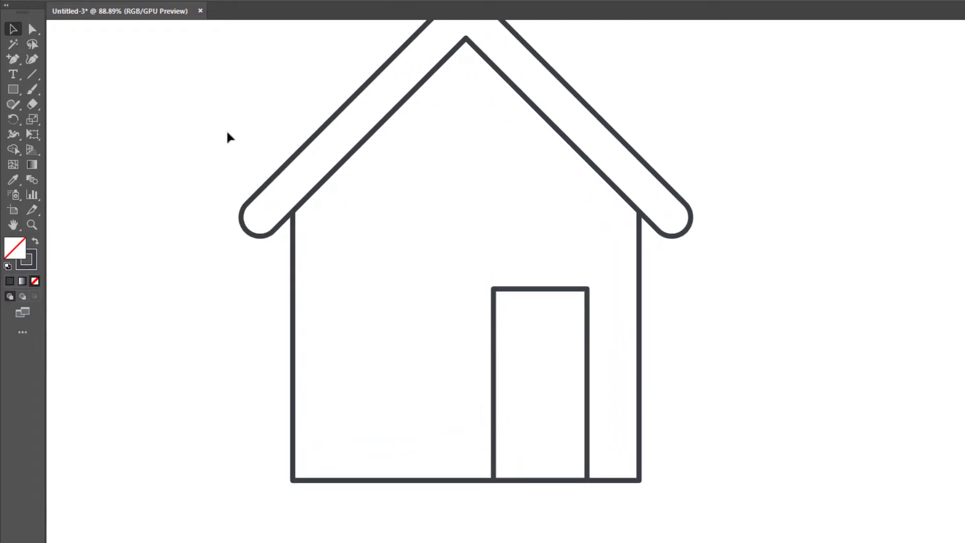
{"action": "key", "text": "a"}
{"action": "mouse_move", "coordinate": [463, 254]}
{"action": "left_mouse_down"}
{"action": "mouse_move", "coordinate": [596, 322]}
{"action": "mouse_move", "coordinate": [577, 303]}
{"action": "left_mouse_up"}
{"action": "left_click", "coordinate": [781, 350]}
{"action": "scroll", "coordinate": [746, 367], "scroll_direction": "up", "scroll_amount": 3}
{"action": "scroll", "coordinate": [749, 398], "scroll_direction": "up", "scroll_amount": 1}
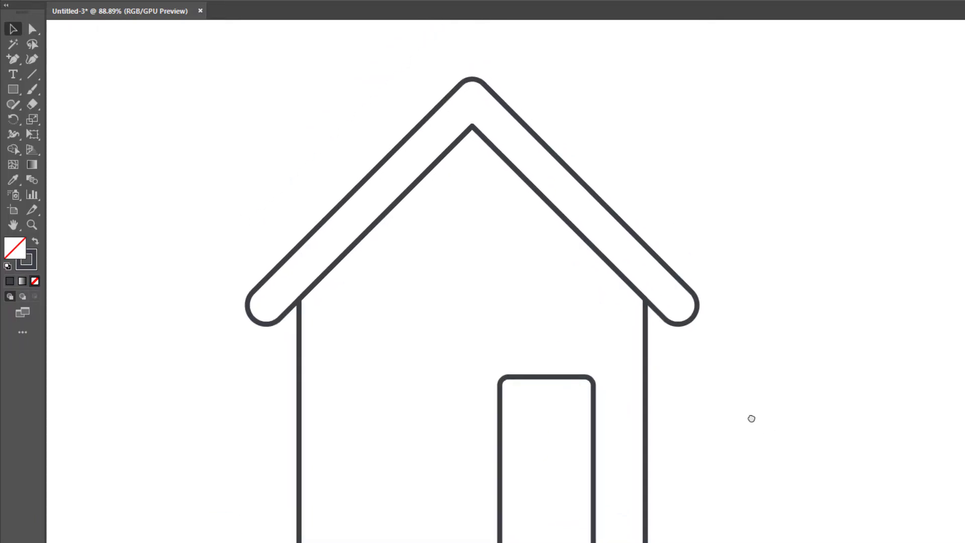
- Draw a tall, narrow chimney rectangle across the right roof slope
{"action": "left_click", "coordinate": [13, 89]}
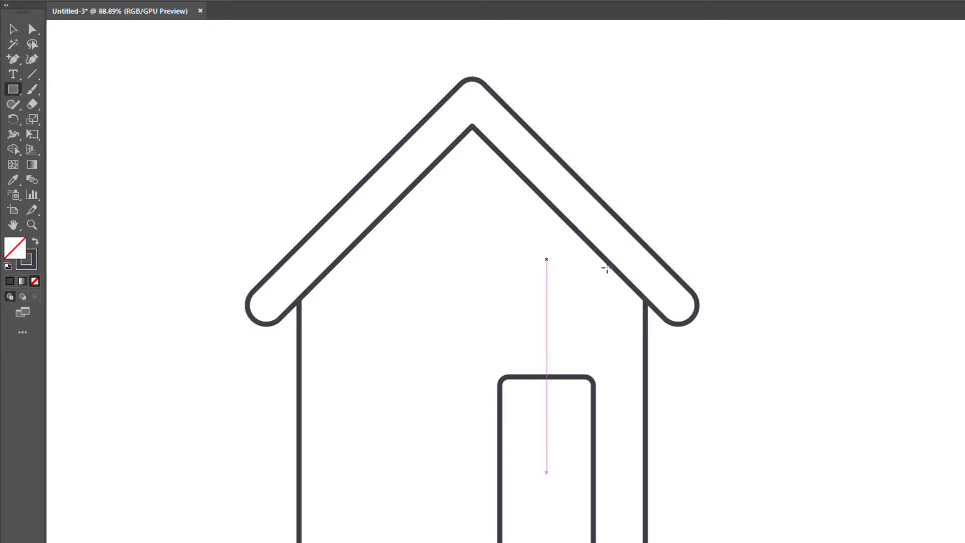
{"action": "left_click_drag", "start_coordinate": [590, 166], "coordinate": [626, 273]}
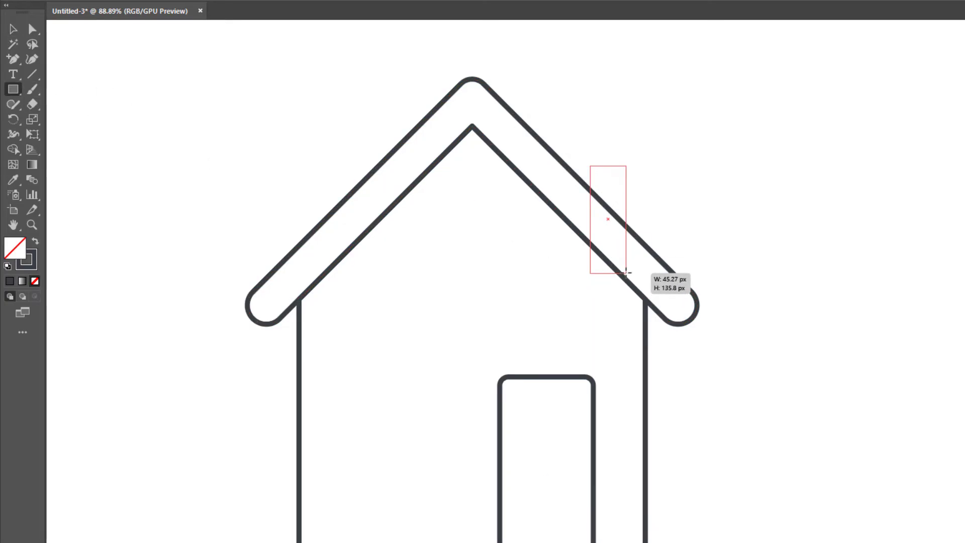
{"action": "left_click_drag", "start_coordinate": [626, 273], "coordinate": [626, 273]}
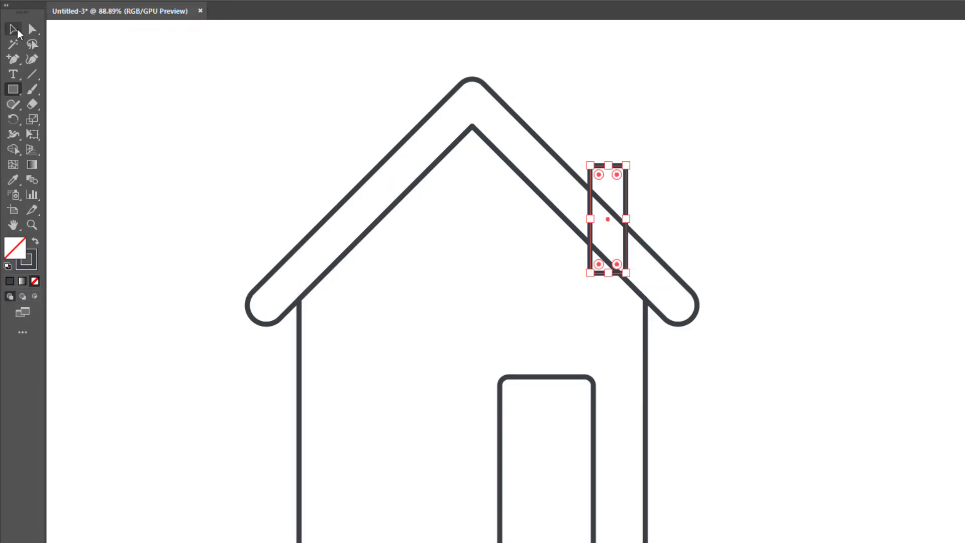
{"action": "left_click", "coordinate": [14, 29]}
{"action": "scroll", "coordinate": [638, 189], "scroll_direction": "up", "scroll_amount": 3}
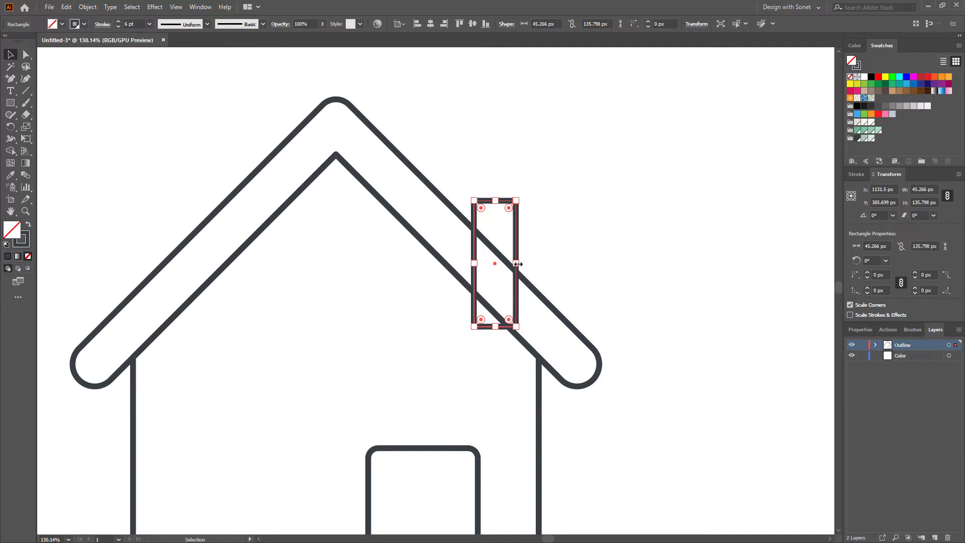
{"action": "left_click_drag", "start_coordinate": [518, 264], "coordinate": [512, 264]}
{"action": "left_click", "coordinate": [560, 242]}
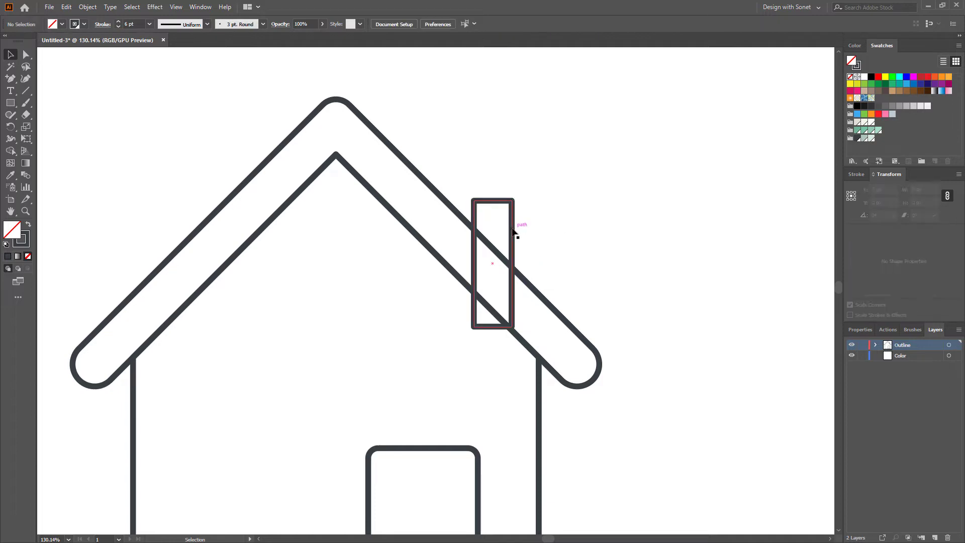
{"action": "left_click", "coordinate": [513, 242]}
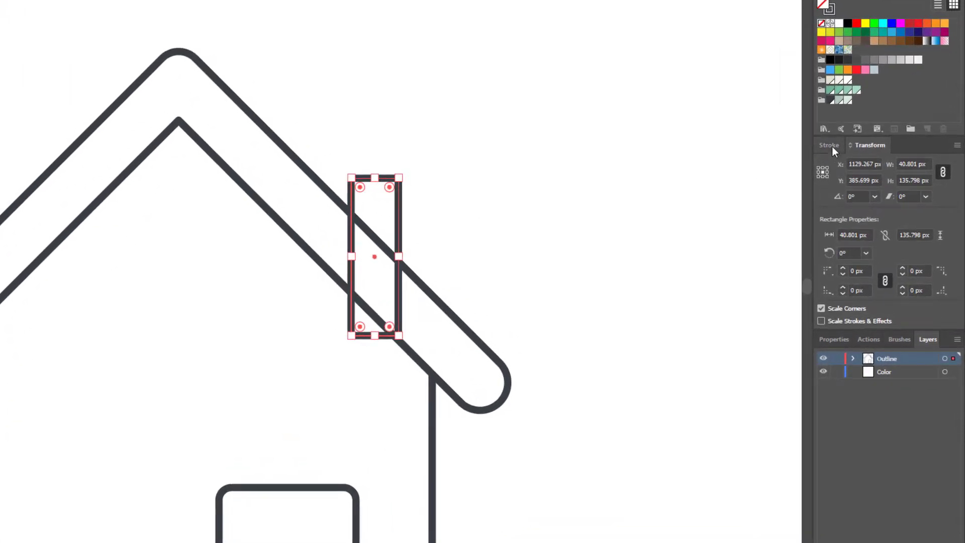
- Give the chimney a 5 pt stroke weight
{"action": "left_click", "coordinate": [830, 145]}
{"action": "left_click", "coordinate": [884, 165]}
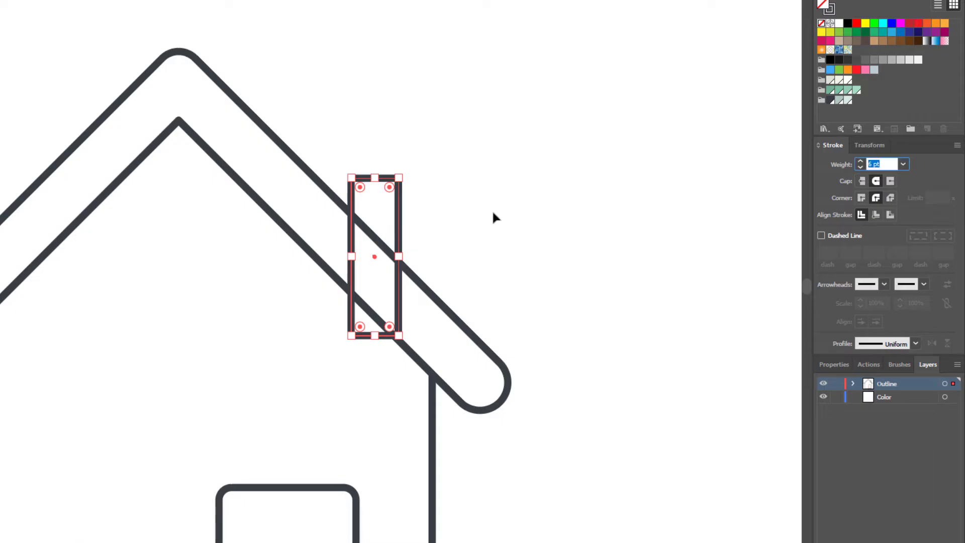
{"action": "key", "text": "Return"}
{"action": "left_click", "coordinate": [414, 247]}
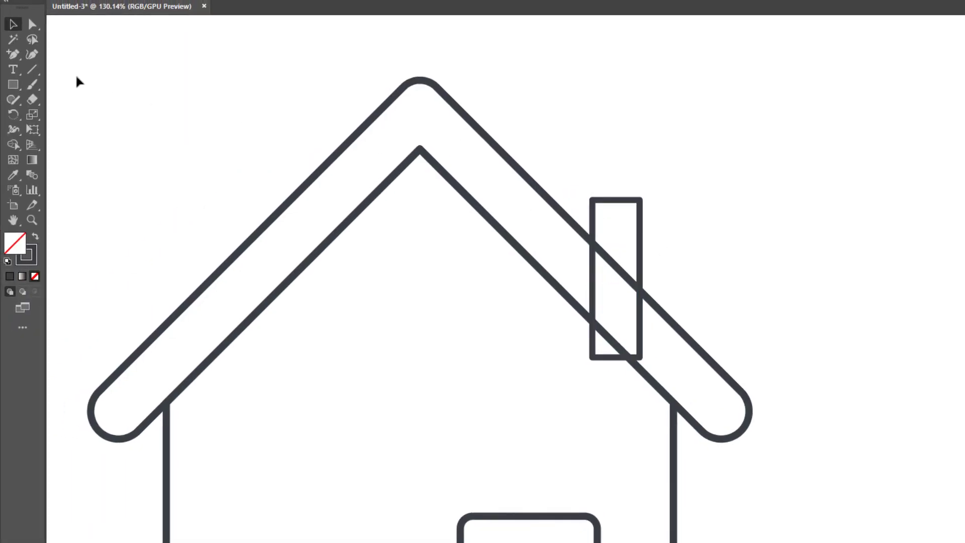
{"action": "key", "text": "m"}
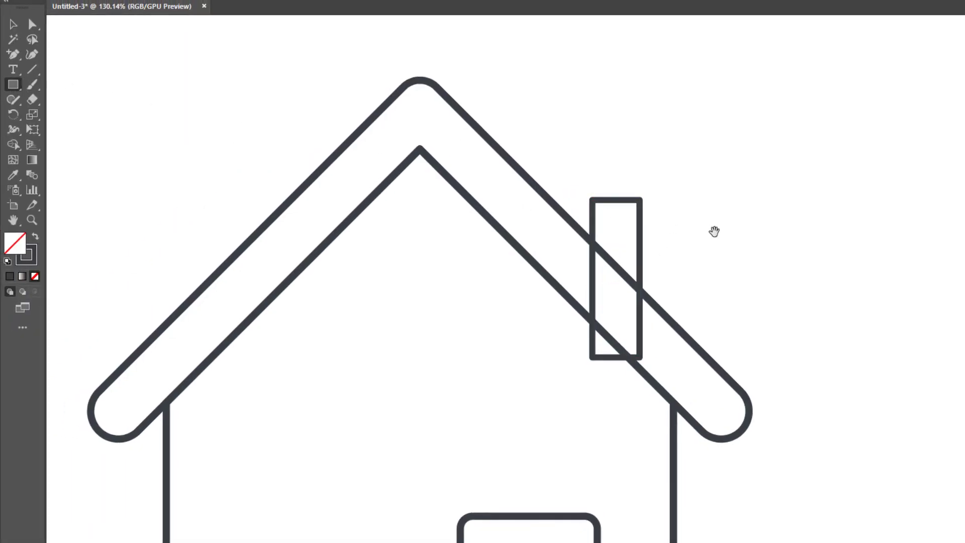
{"action": "scroll", "coordinate": [689, 224], "scroll_direction": "up", "scroll_amount": 2}
- Draw a short, wide cap rectangle and move it onto the chimney's top
{"action": "left_click_drag", "start_coordinate": [542, 168], "coordinate": [647, 198]}
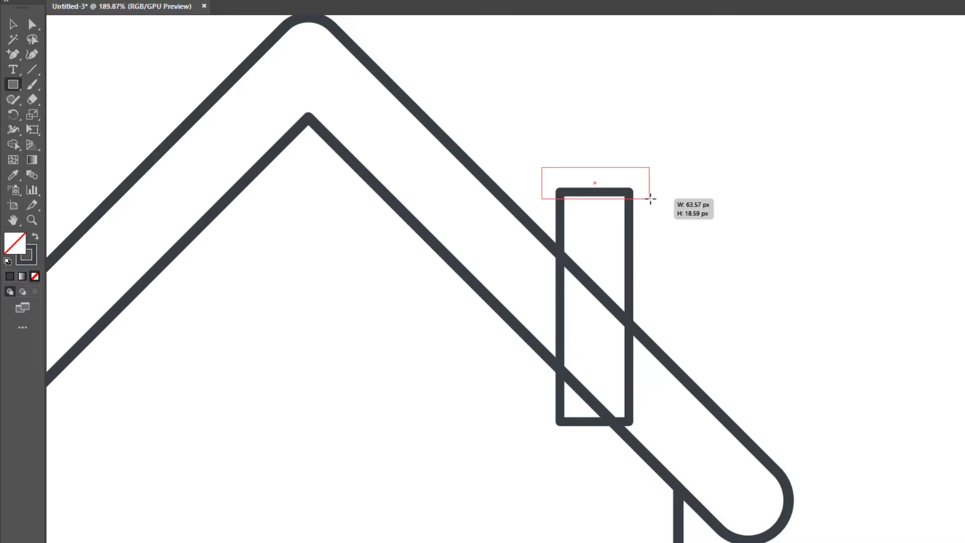
{"action": "mouse_move", "coordinate": [647, 199]}
{"action": "left_mouse_down"}
{"action": "mouse_move", "coordinate": [651, 160]}
{"action": "mouse_move", "coordinate": [681, 94]}
{"action": "left_mouse_up"}
{"action": "key", "text": "v"}
{"action": "key", "text": "ctrl+z"}
{"action": "left_click_drag", "start_coordinate": [648, 145], "coordinate": [627, 197]}
{"action": "left_click", "coordinate": [678, 251]}
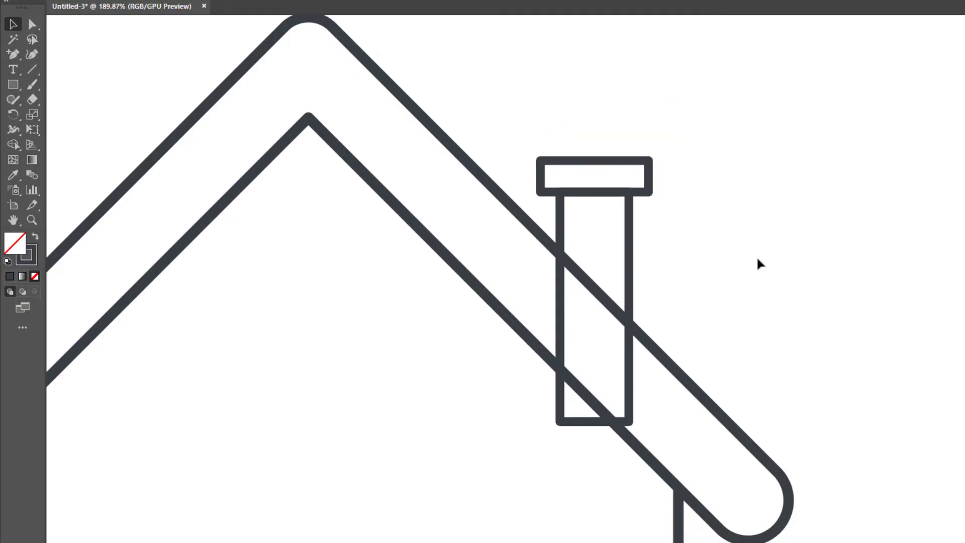
{"action": "scroll", "coordinate": [701, 258], "scroll_direction": "down", "scroll_amount": 5}
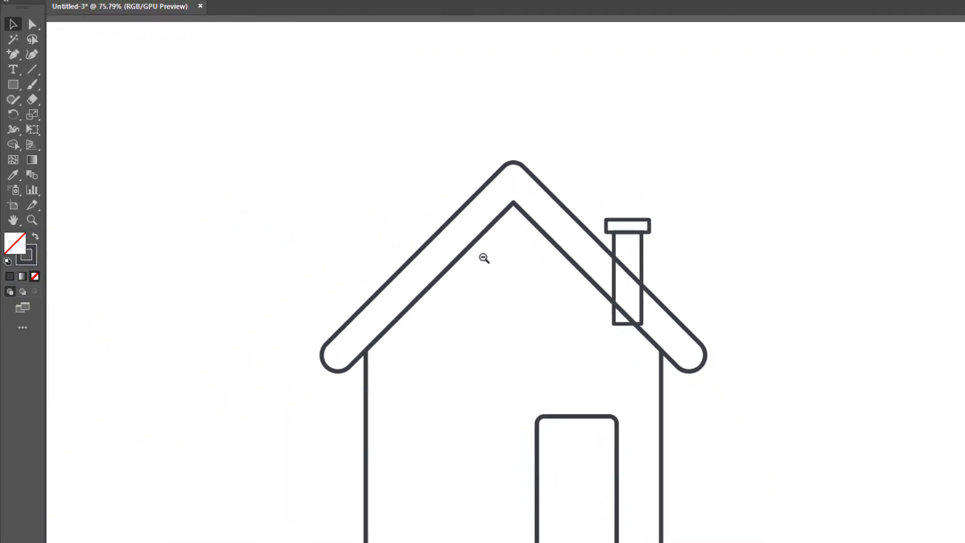
- Select the chimney and roof and split the chimney where it overlaps the roof using Shape Builder
{"action": "scroll", "coordinate": [689, 254], "scroll_direction": "up", "scroll_amount": 3}
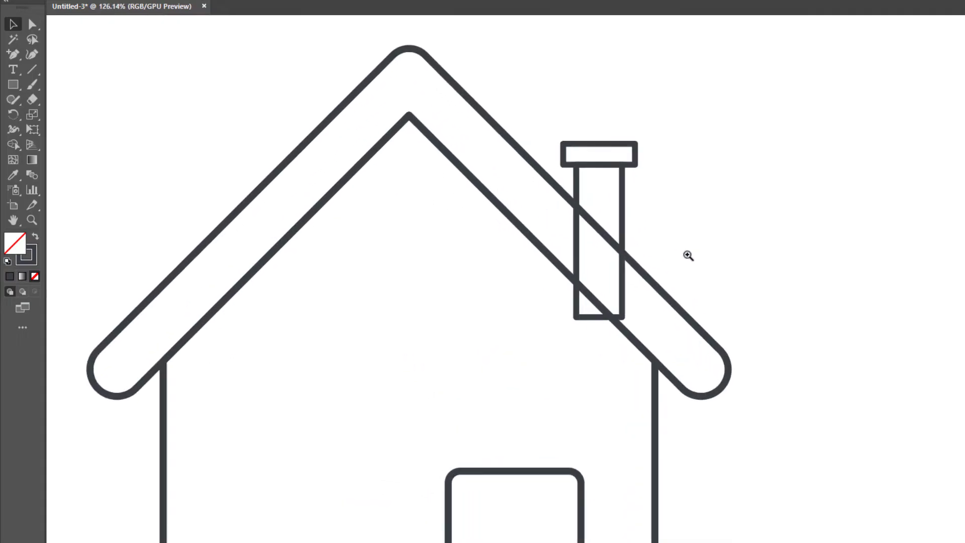
{"action": "scroll", "coordinate": [623, 200], "scroll_direction": "up", "scroll_amount": 2}
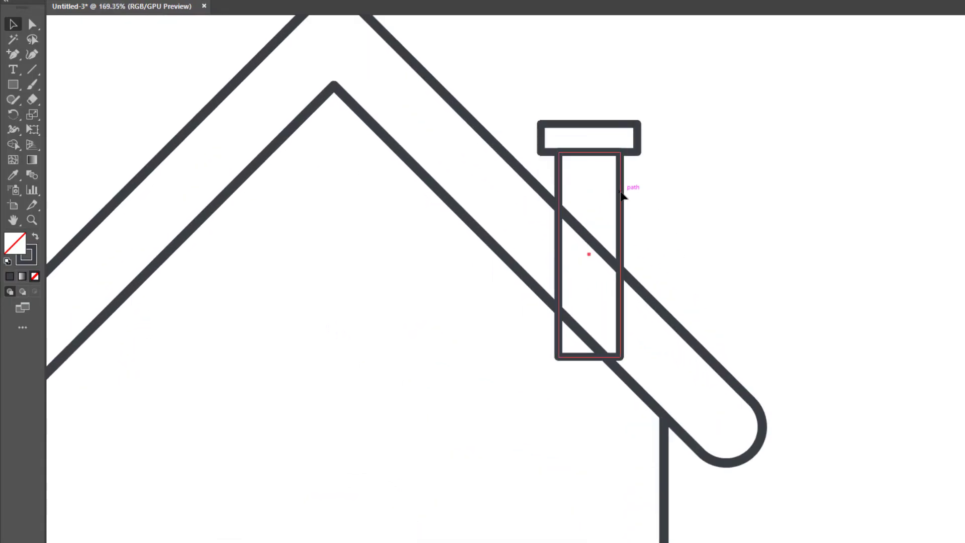
{"action": "left_click", "coordinate": [622, 195]}
{"action": "left_click", "coordinate": [662, 312], "text": "shift"}
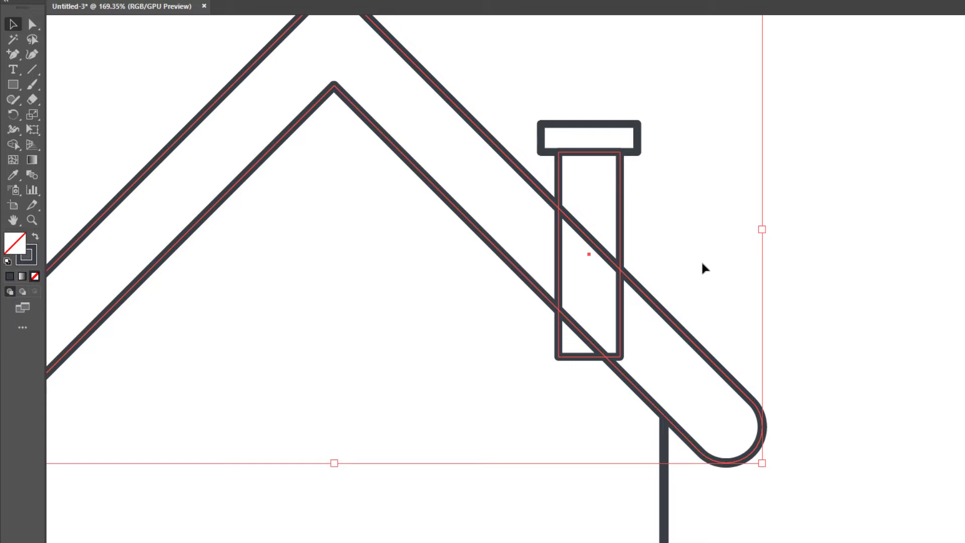
{"action": "key", "text": "shift+m"}
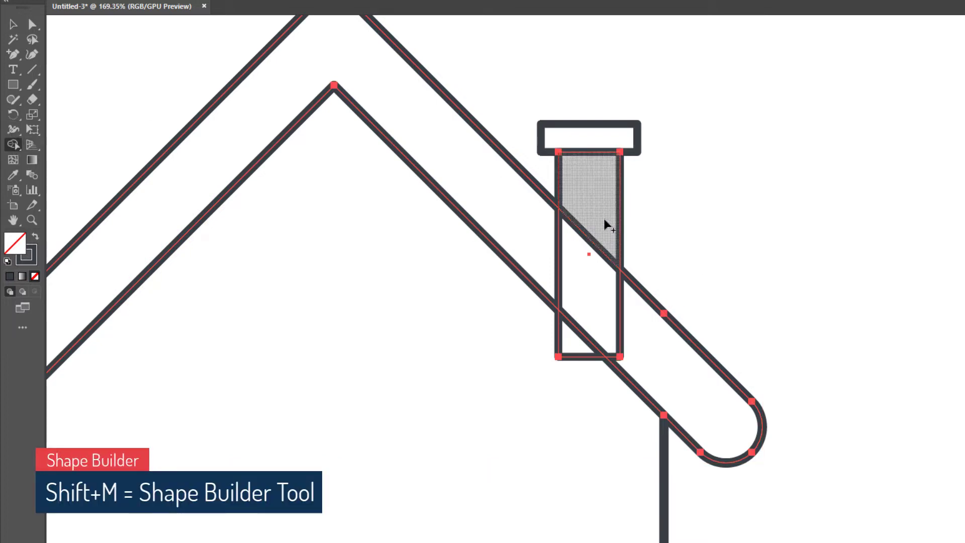
{"action": "left_click", "coordinate": [596, 206]}
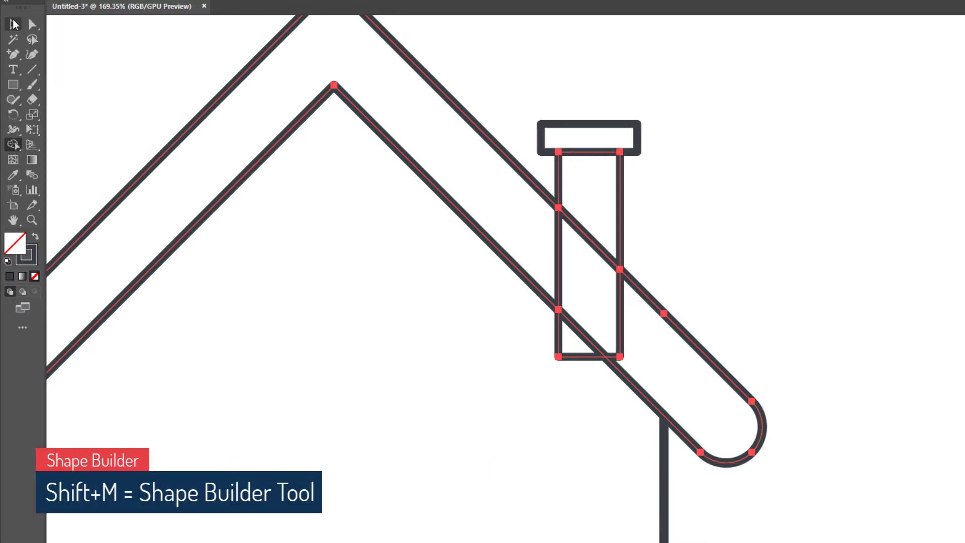
- Move the lower chimney piece out of the roof, keeping only the part above it
{"action": "key", "text": "v"}
{"action": "left_click", "coordinate": [456, 305]}
{"action": "left_click_drag", "start_coordinate": [622, 208], "coordinate": [746, 201]}
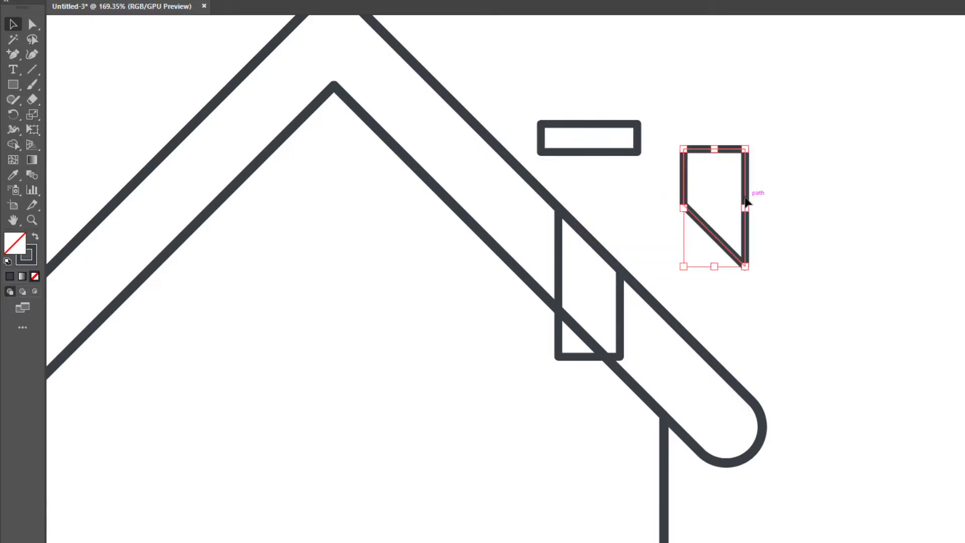
{"action": "key", "text": "ctrl+z"}
{"action": "left_click_drag", "start_coordinate": [625, 317], "coordinate": [898, 299]}
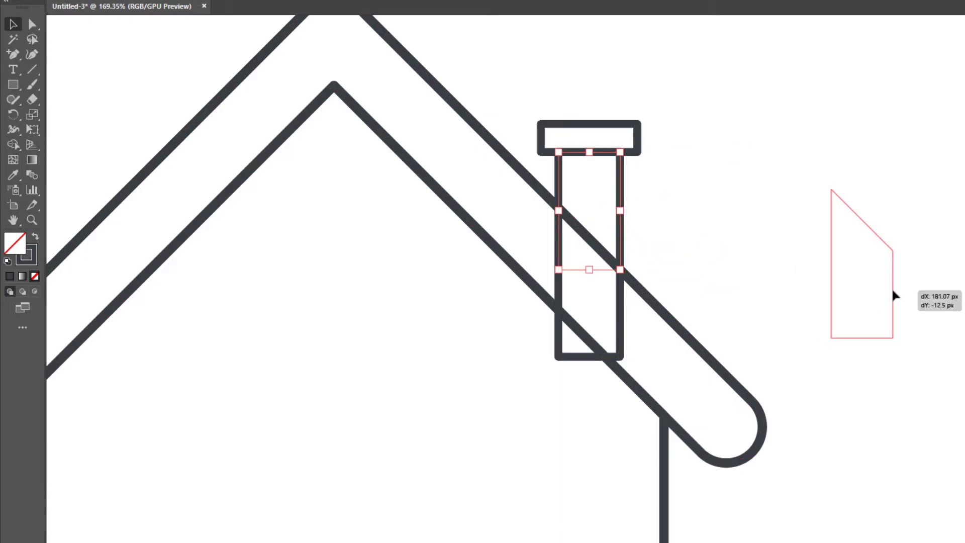
- Give the house body's bottom-left and bottom-right anchors each a 20 px corner radius
{"action": "key", "text": "a"}
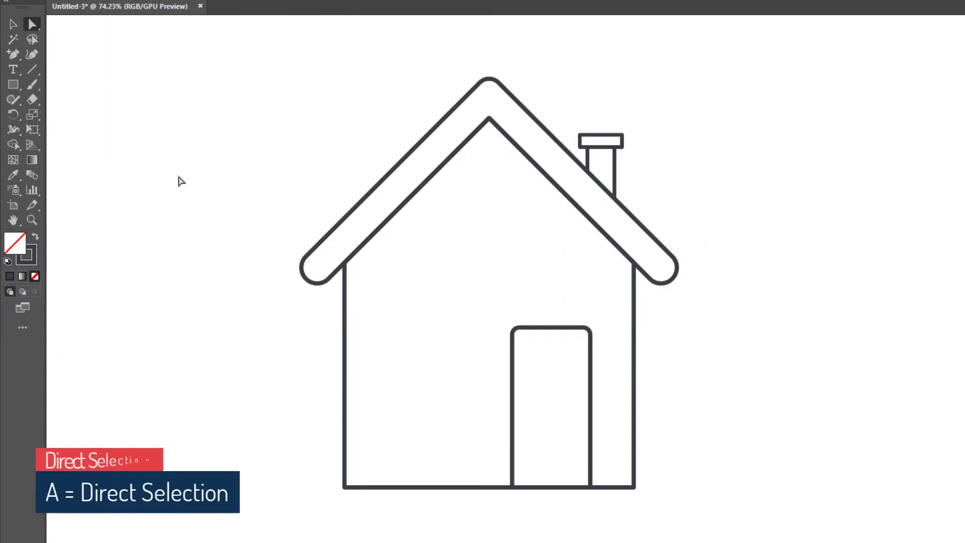
{"action": "left_click", "coordinate": [287, 471]}
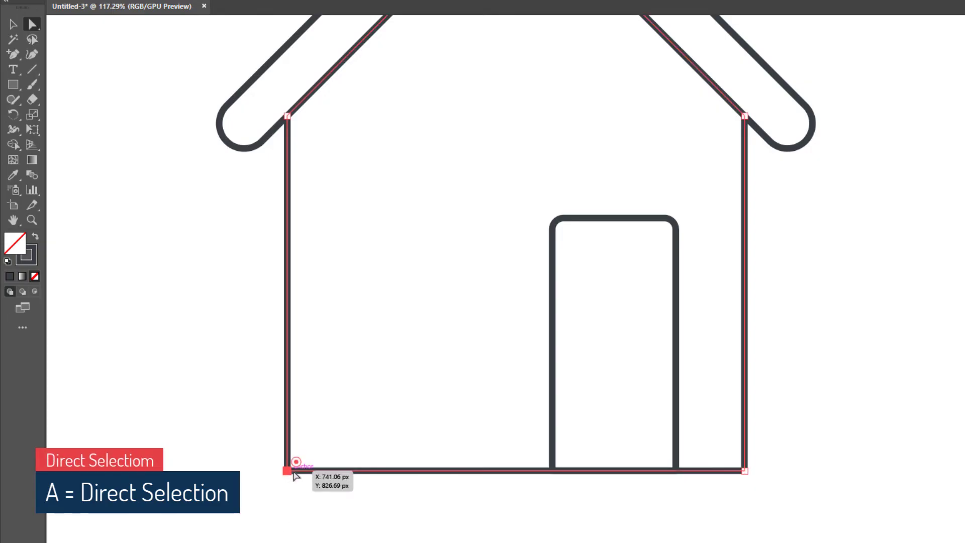
{"action": "double_click", "coordinate": [297, 462]}
{"action": "type", "text": "20"}
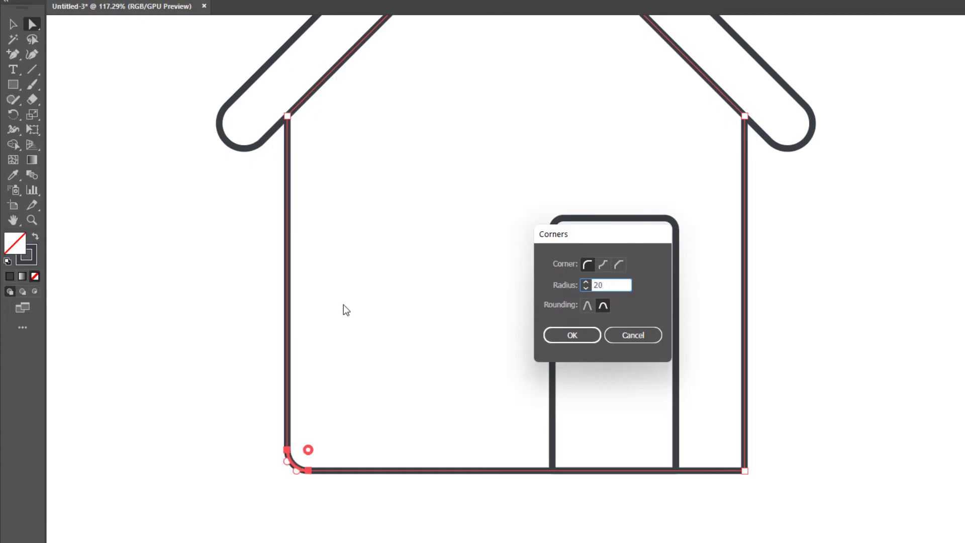
{"action": "key", "text": "Return"}
{"action": "left_click", "coordinate": [434, 537]}
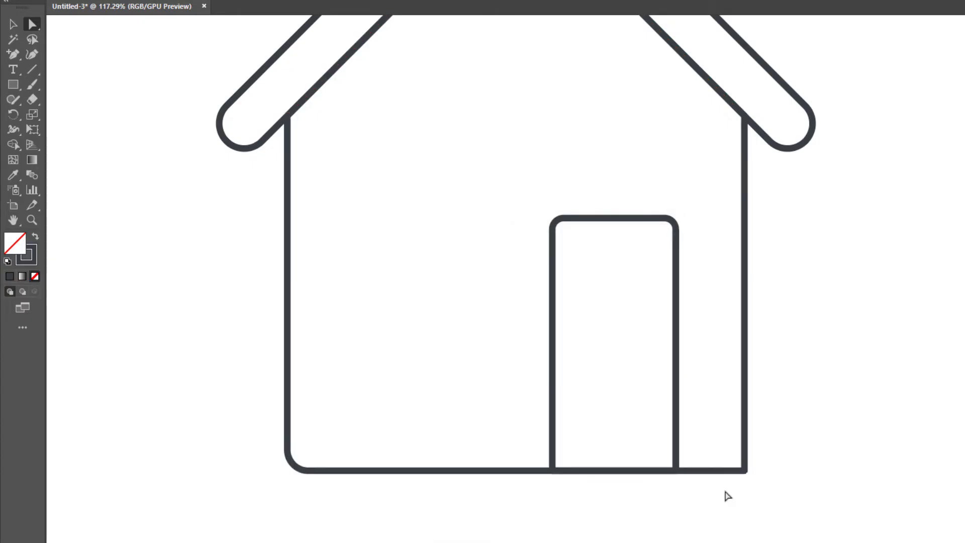
{"action": "left_click", "coordinate": [744, 471]}
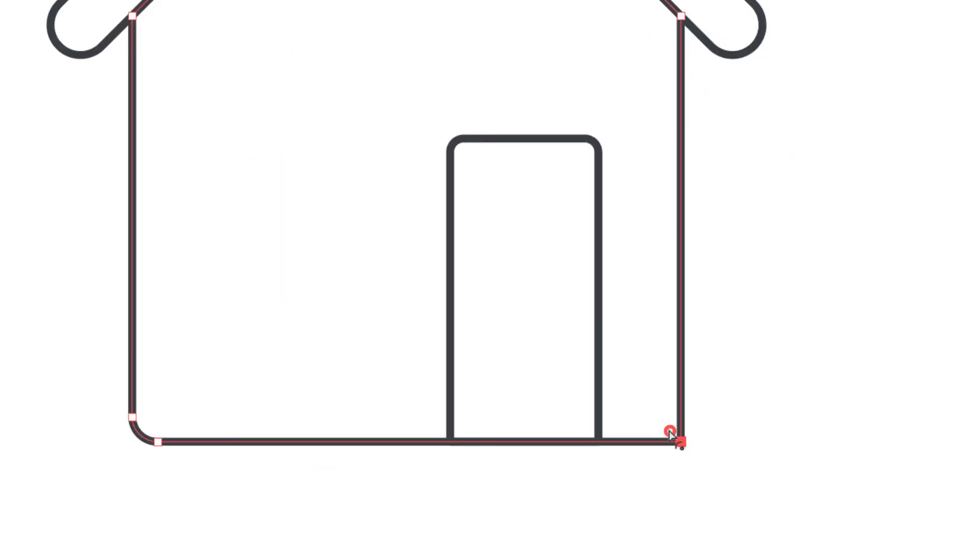
{"action": "double_click", "coordinate": [736, 462]}
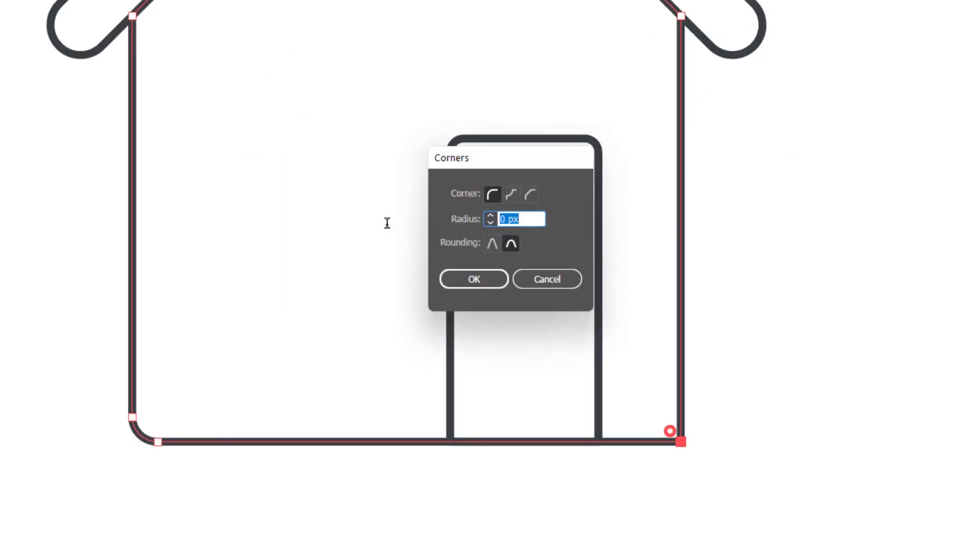
{"action": "key", "text": "Return"}
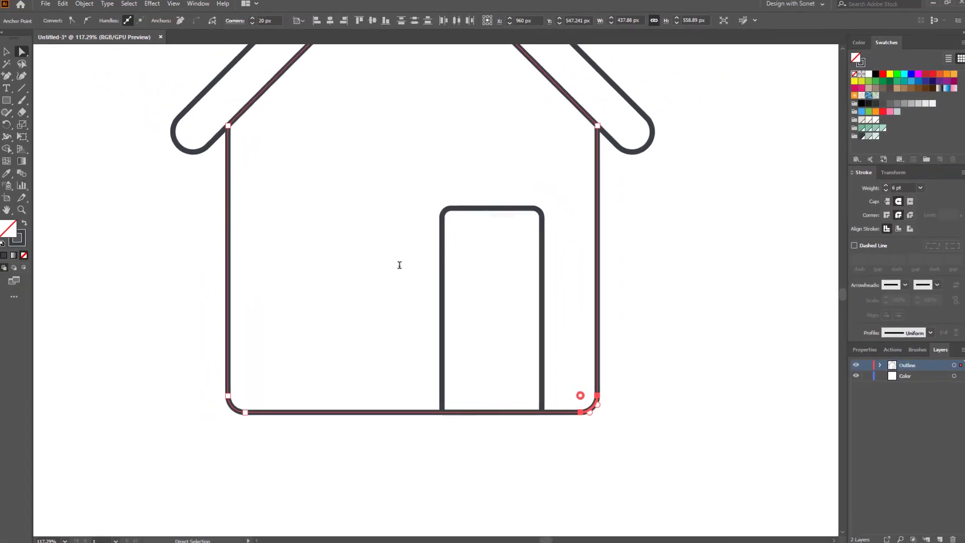
{"action": "left_click", "coordinate": [402, 258]}
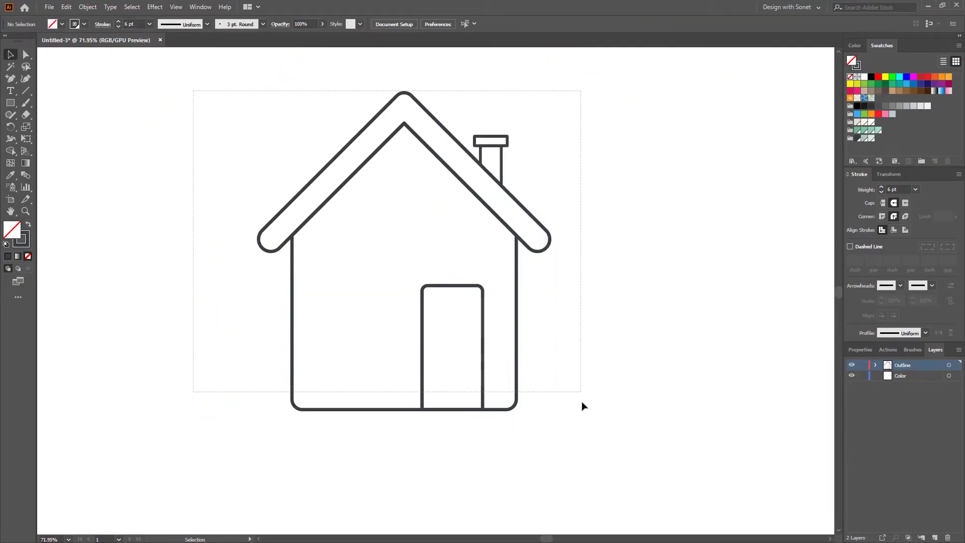
- Alt-drag the selected house artwork from the Outline layer to Color, then lock Outline
{"action": "left_click_drag", "start_coordinate": [194, 95], "coordinate": [601, 445]}
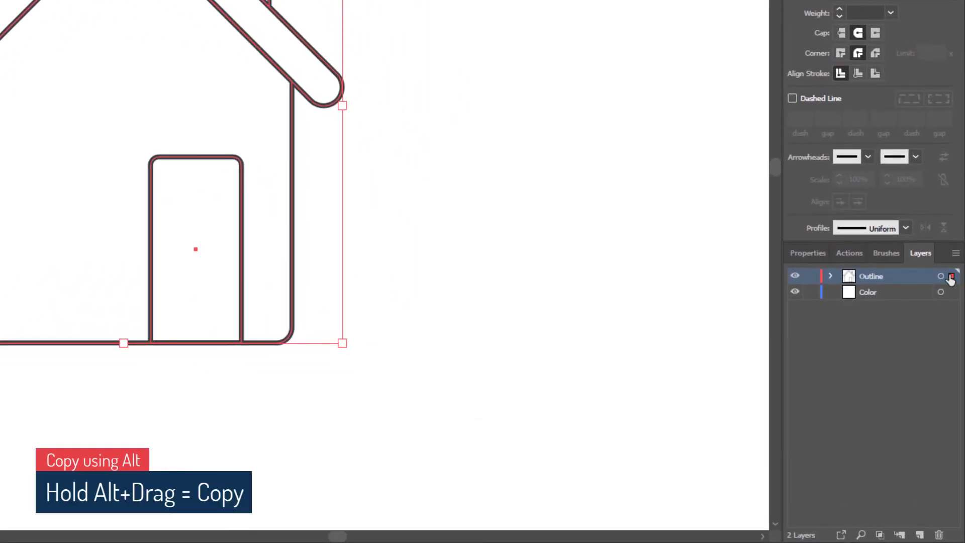
{"action": "left_click_drag", "start_coordinate": [952, 278], "coordinate": [951, 293]}
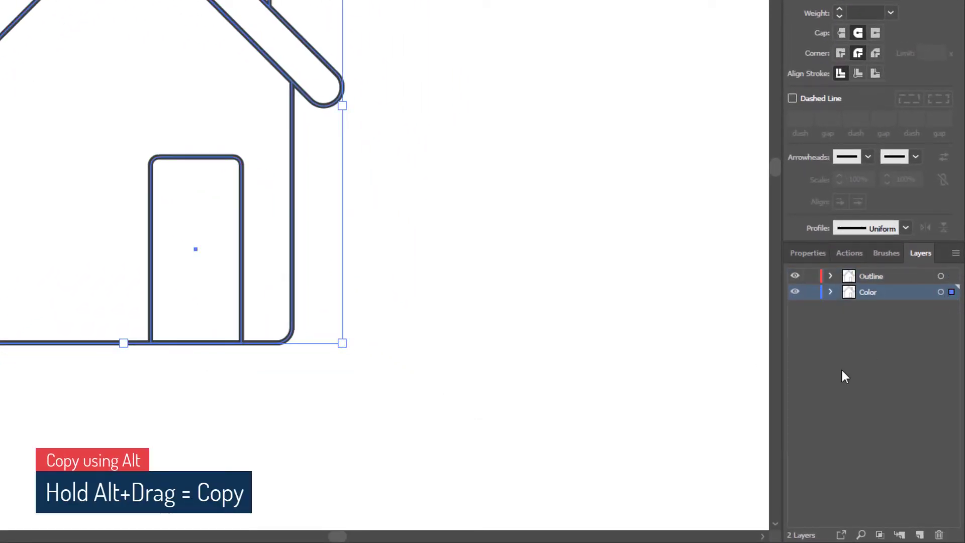
{"action": "left_click", "coordinate": [811, 276]}
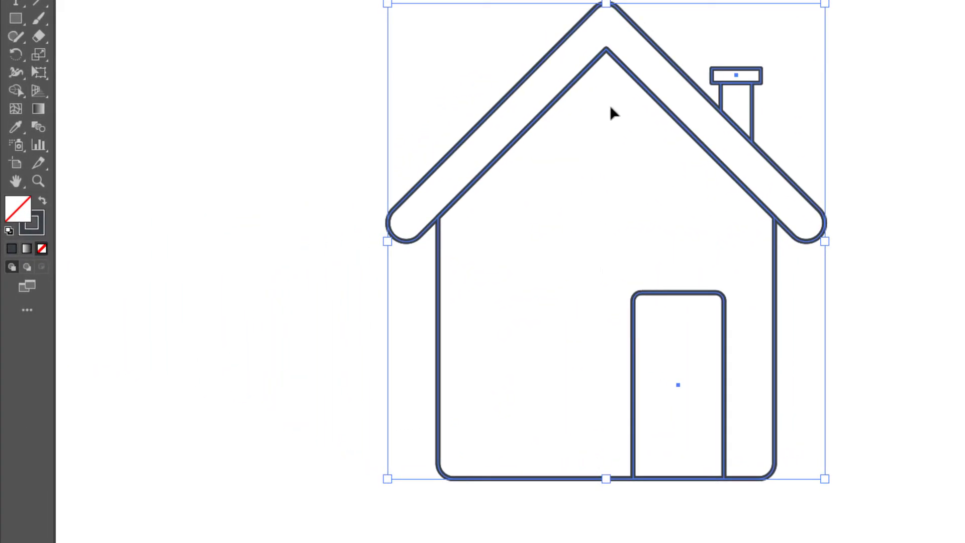
- Give the copy a dark fill, then fill the door cream and the house body light green
{"action": "left_click", "coordinate": [42, 201]}
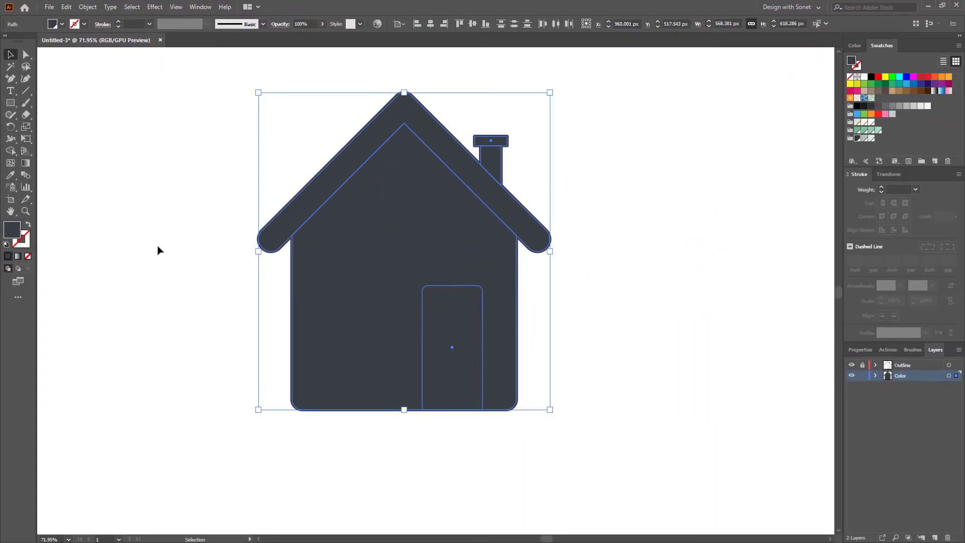
{"action": "left_click", "coordinate": [201, 257]}
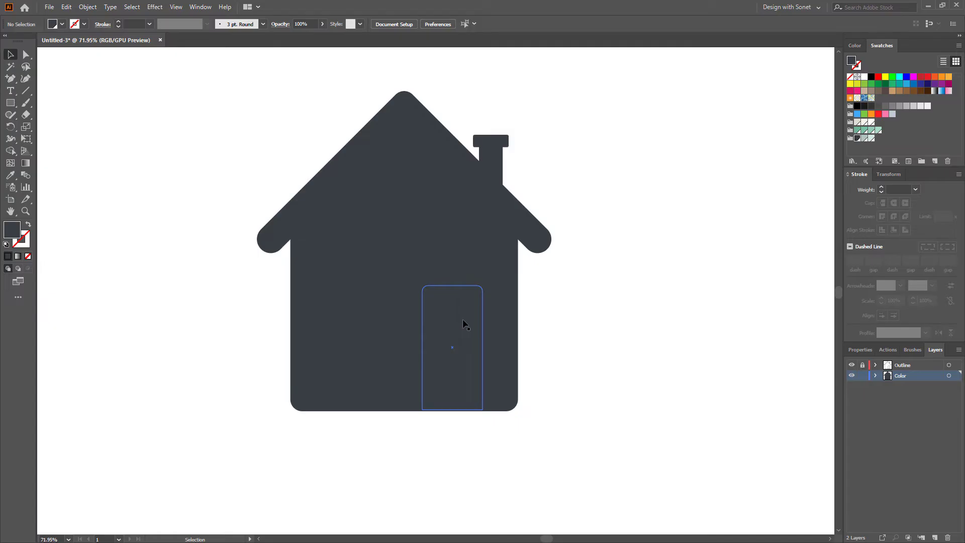
{"action": "left_click", "coordinate": [461, 321]}
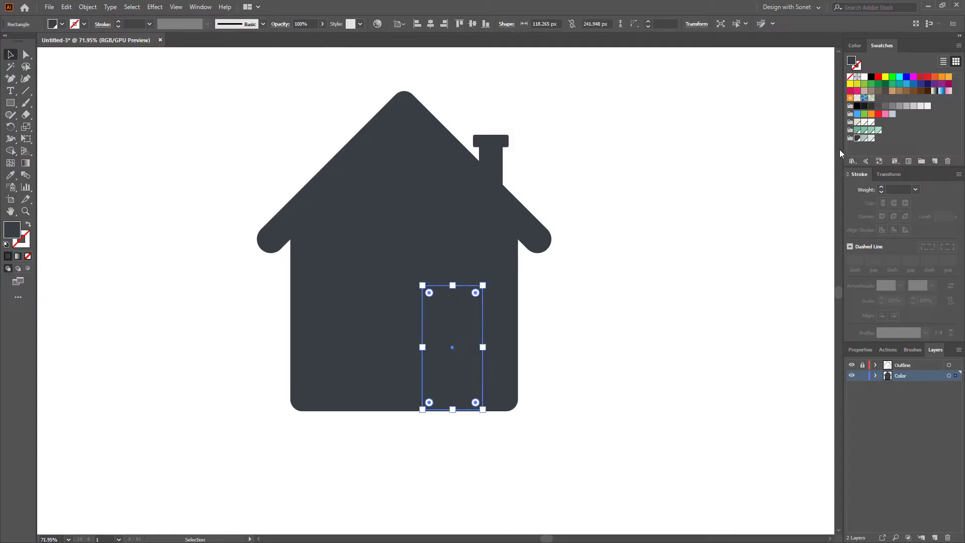
{"action": "left_click", "coordinate": [865, 122]}
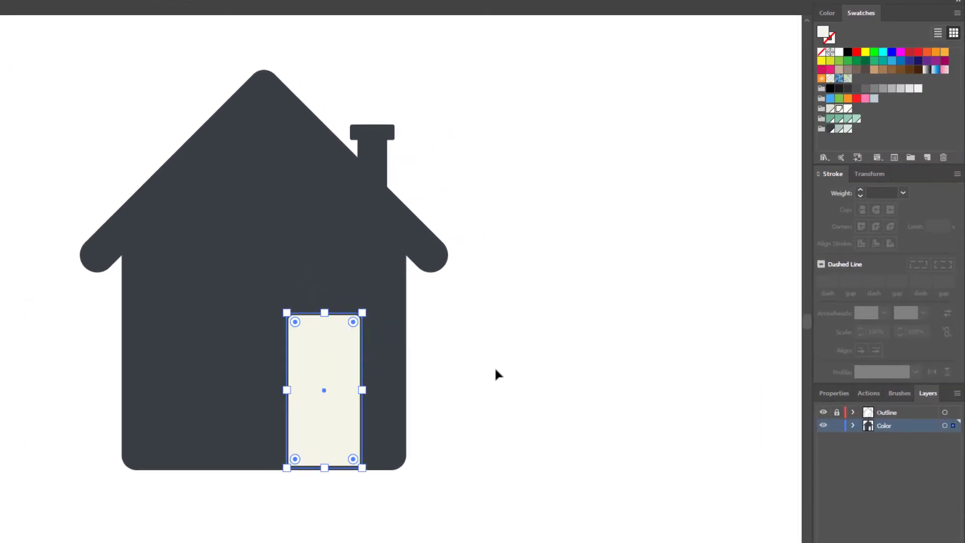
{"action": "left_click", "coordinate": [253, 253]}
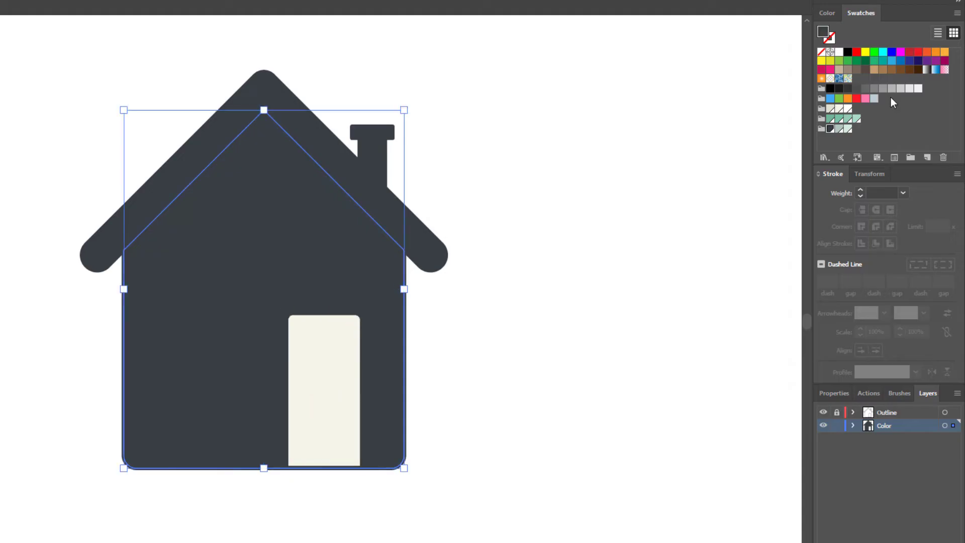
{"action": "left_click", "coordinate": [849, 119]}
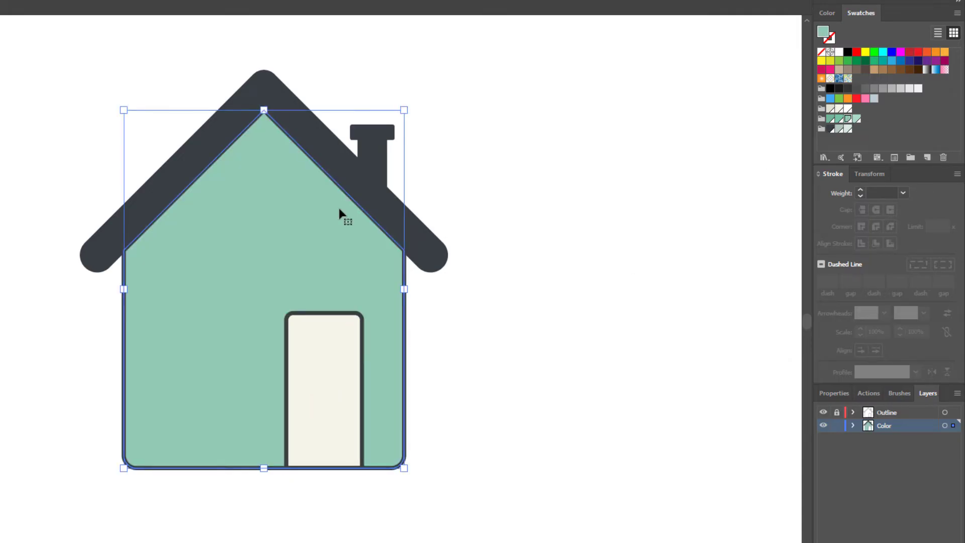
- Fill the chimney light green and the roof off-white cream
{"action": "left_click", "coordinate": [376, 165]}
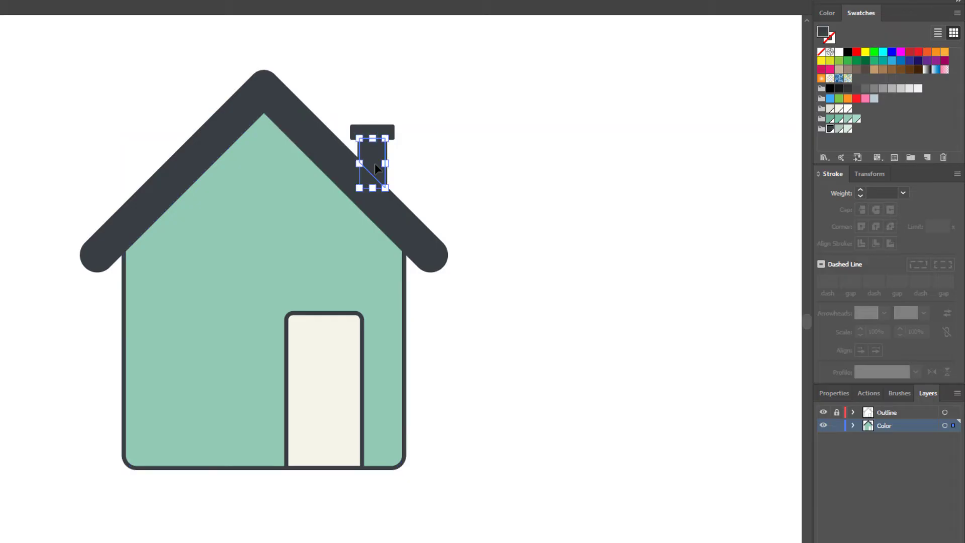
{"action": "left_click", "coordinate": [848, 119]}
{"action": "left_click", "coordinate": [210, 156]}
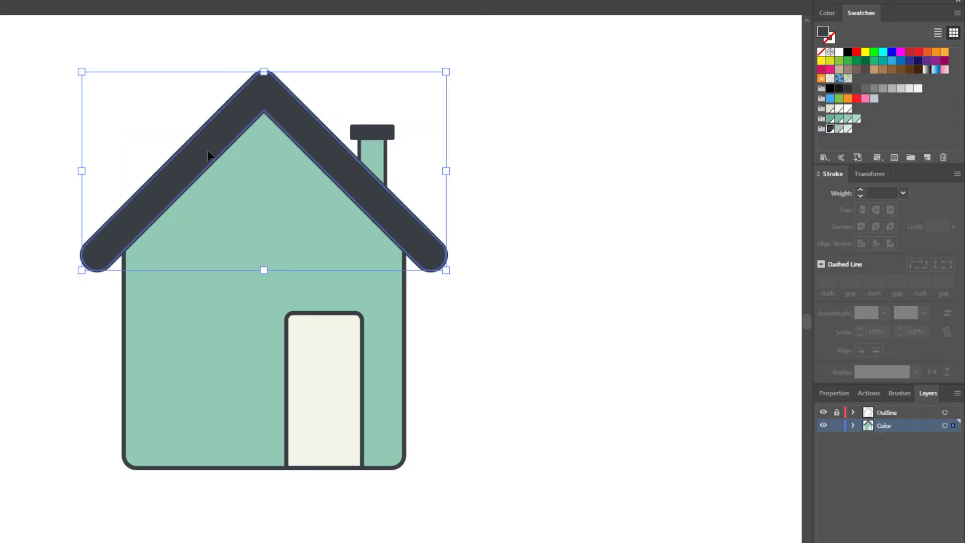
{"action": "left_click", "coordinate": [840, 109]}
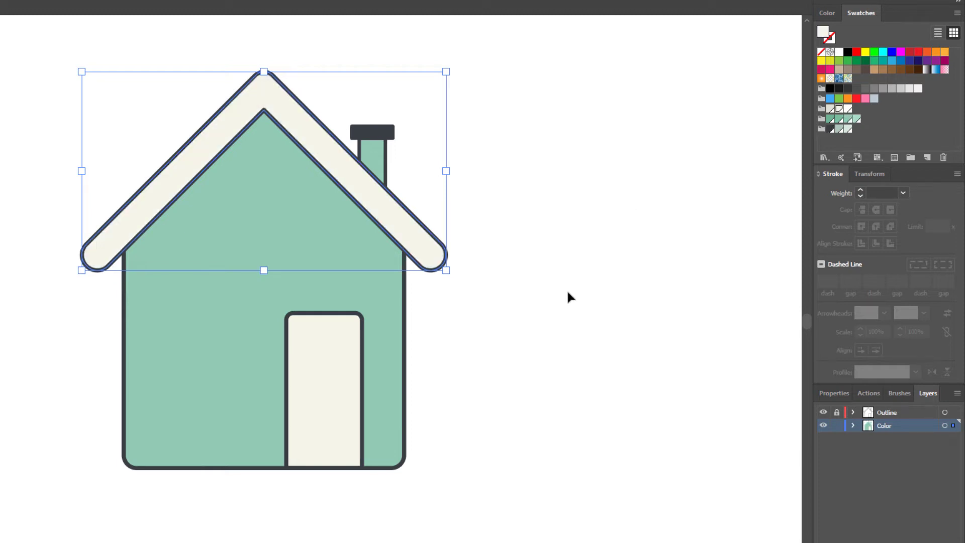
{"action": "left_click", "coordinate": [848, 109]}
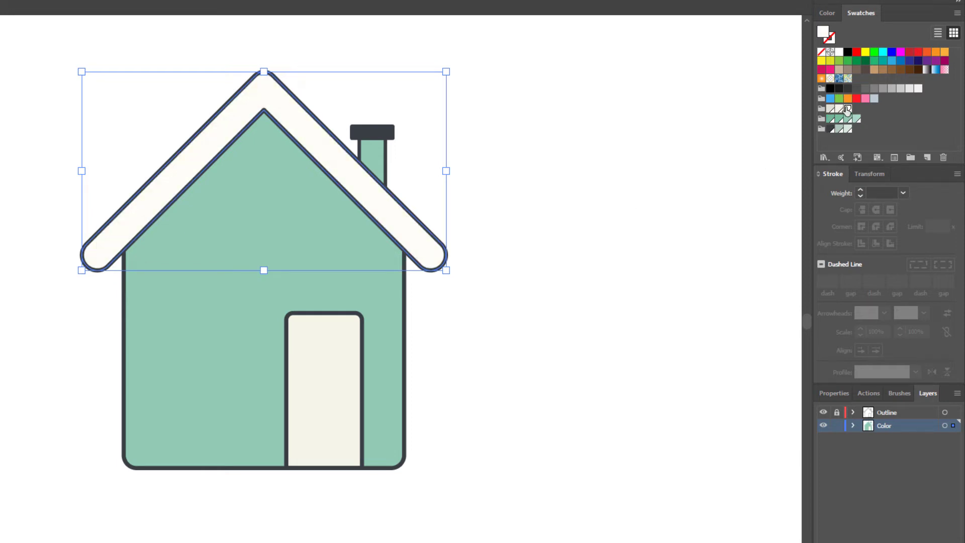
{"action": "left_click", "coordinate": [630, 261]}
- Zoom in on the chimney and fill the chimney cap white
{"action": "key", "text": "z"}
{"action": "mouse_move", "coordinate": [355, 151]}
{"action": "left_mouse_down"}
{"action": "mouse_move", "coordinate": [411, 215]}
{"action": "mouse_move", "coordinate": [409, 274]}
{"action": "left_mouse_up"}
{"action": "left_click", "coordinate": [402, 196]}
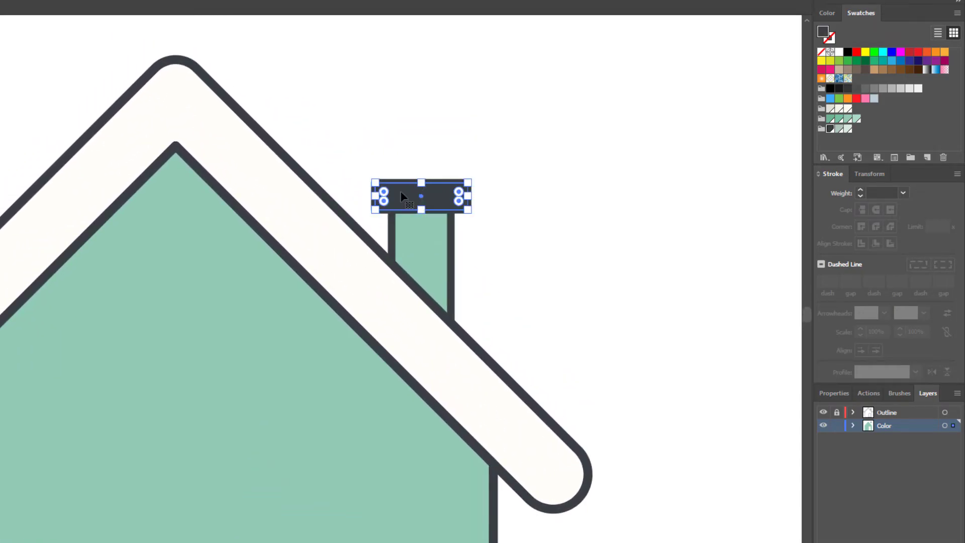
{"action": "left_click", "coordinate": [849, 109]}
{"action": "left_click", "coordinate": [602, 260]}
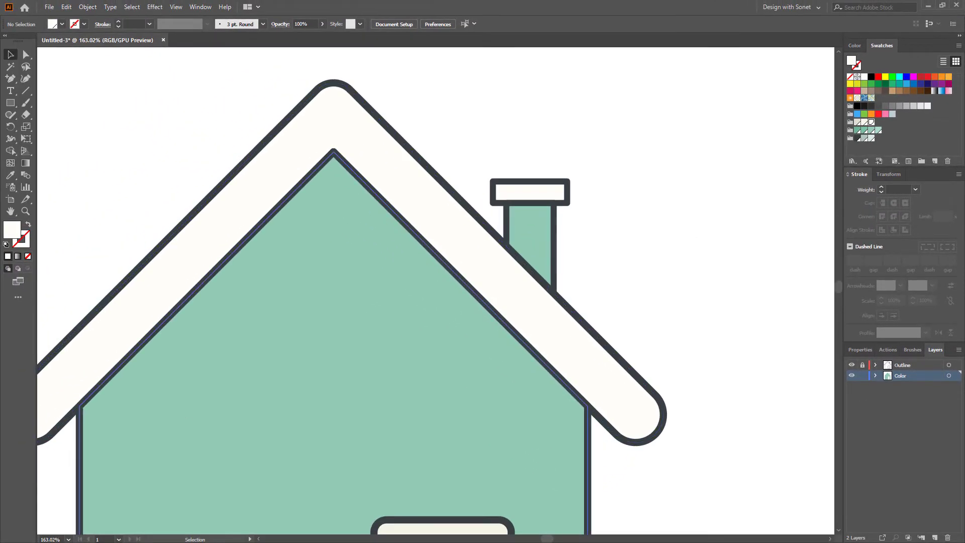
- Paste a copy of the roof in front, fill it off-white cream, and shift a copy downward
{"action": "scroll", "coordinate": [332, 289], "scroll_direction": "down", "scroll_amount": 2}
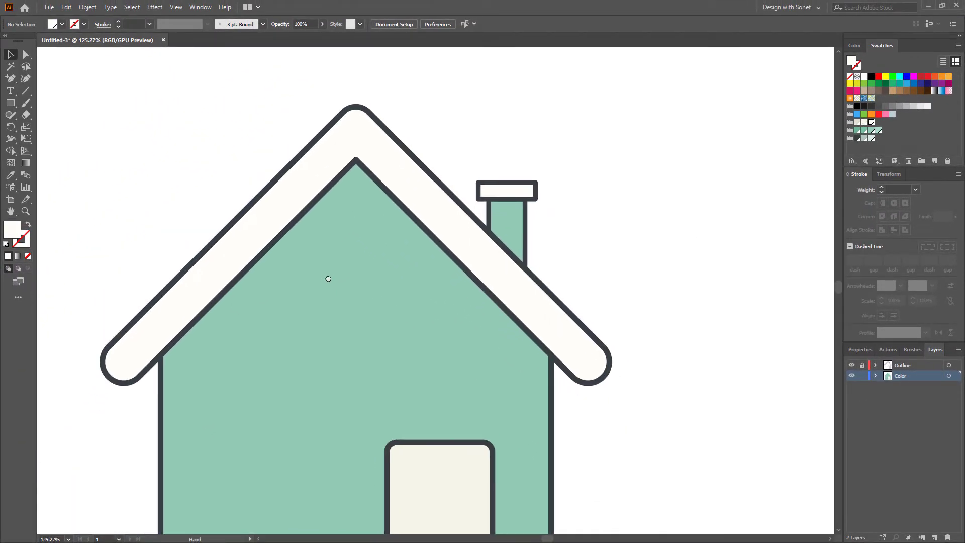
{"action": "left_click", "coordinate": [276, 217]}
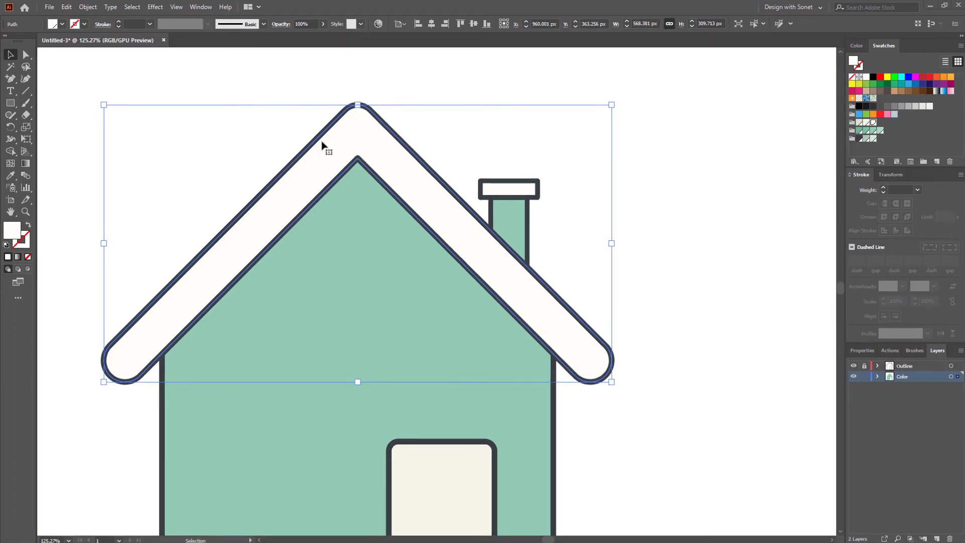
{"action": "left_click", "coordinate": [66, 7]}
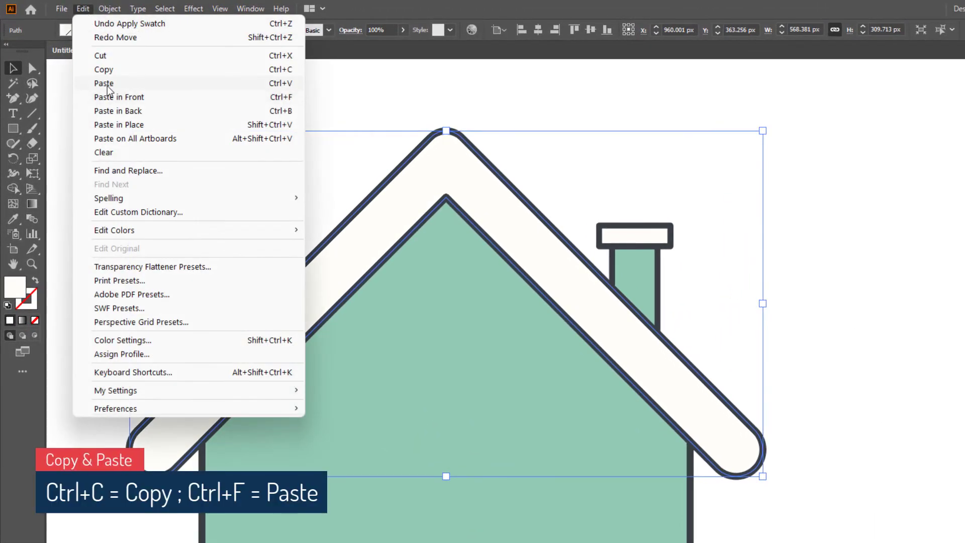
{"action": "left_click", "coordinate": [104, 69]}
{"action": "left_click", "coordinate": [122, 98]}
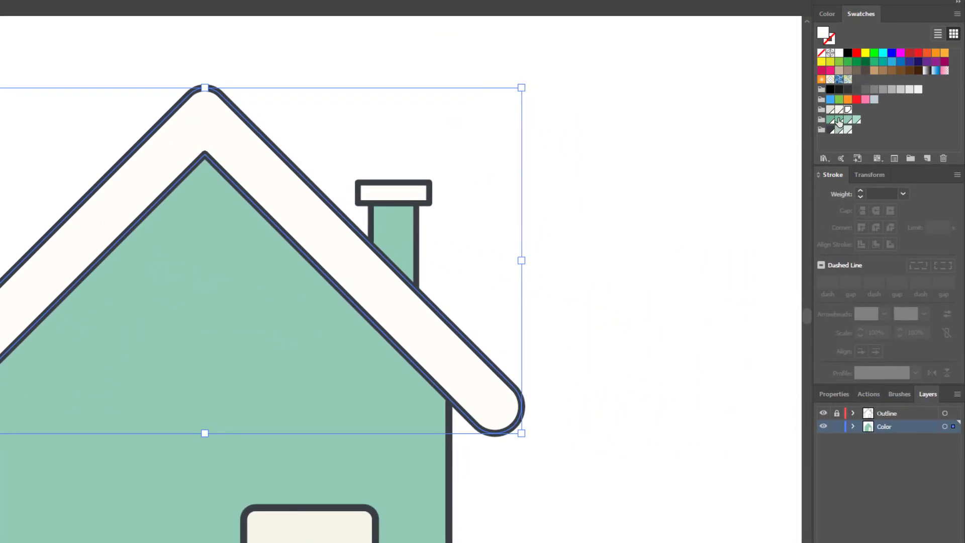
{"action": "left_click", "coordinate": [839, 110]}
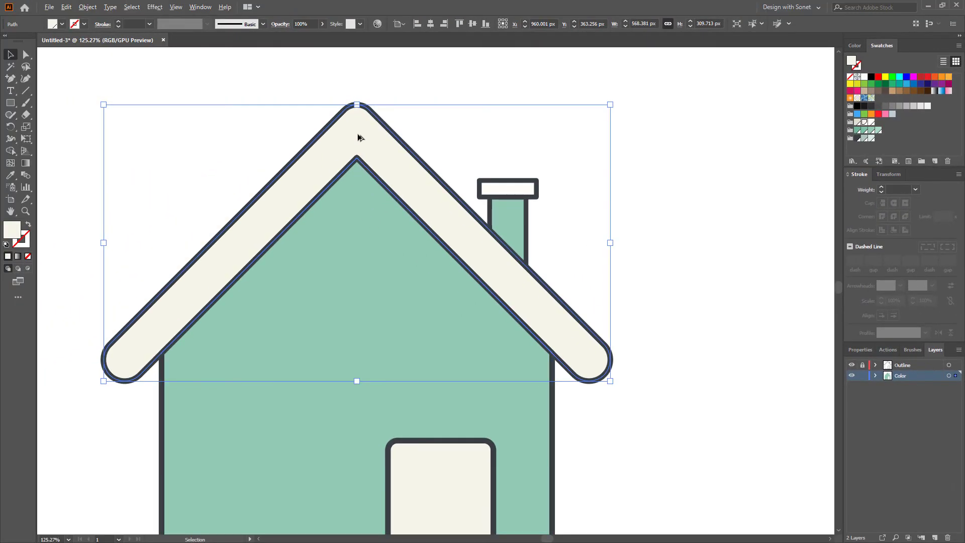
{"action": "left_click_drag", "start_coordinate": [358, 138], "coordinate": [359, 175]}
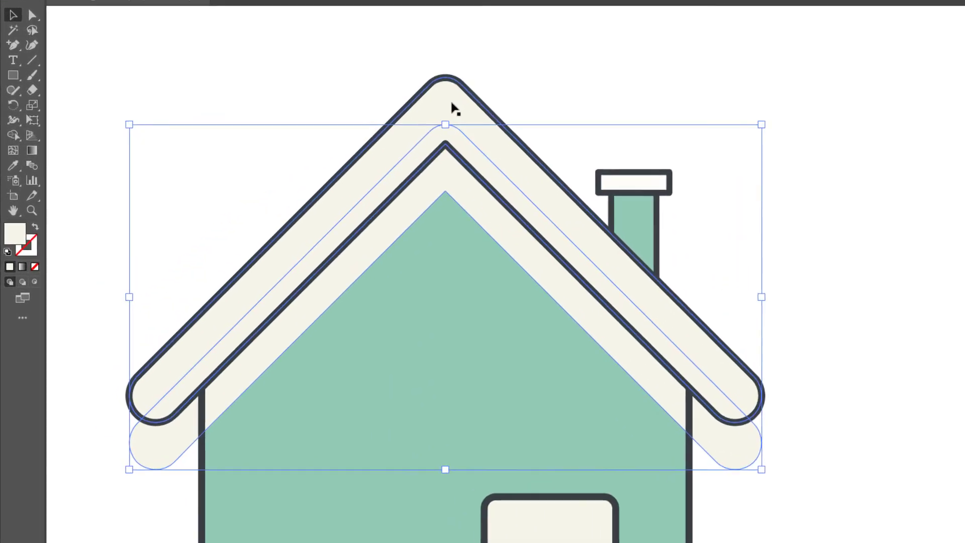
- Use Shape Builder on both roof shapes to merge the upper band and delete the band over the walls
{"action": "left_click", "coordinate": [362, 126], "text": "shift"}
{"action": "left_click", "coordinate": [14, 136]}
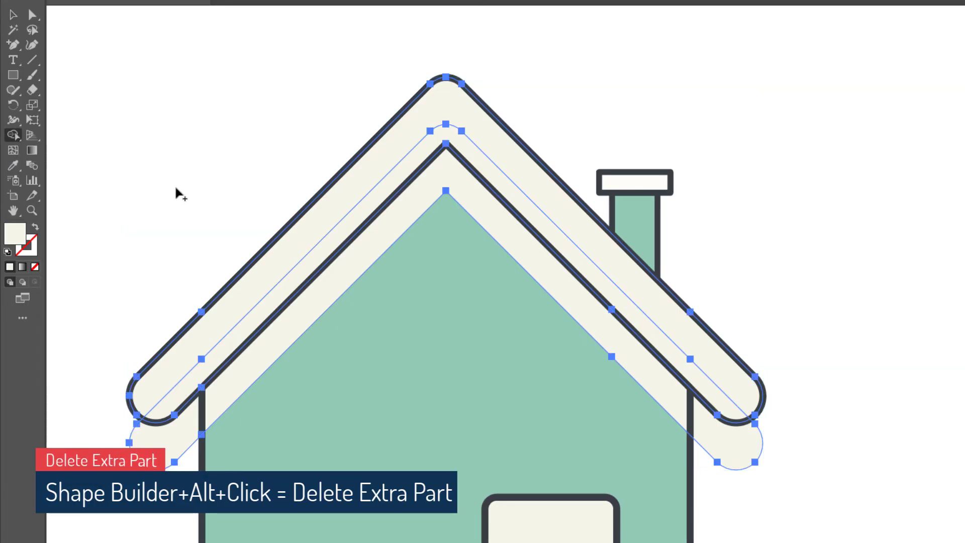
{"action": "left_click", "coordinate": [356, 186]}
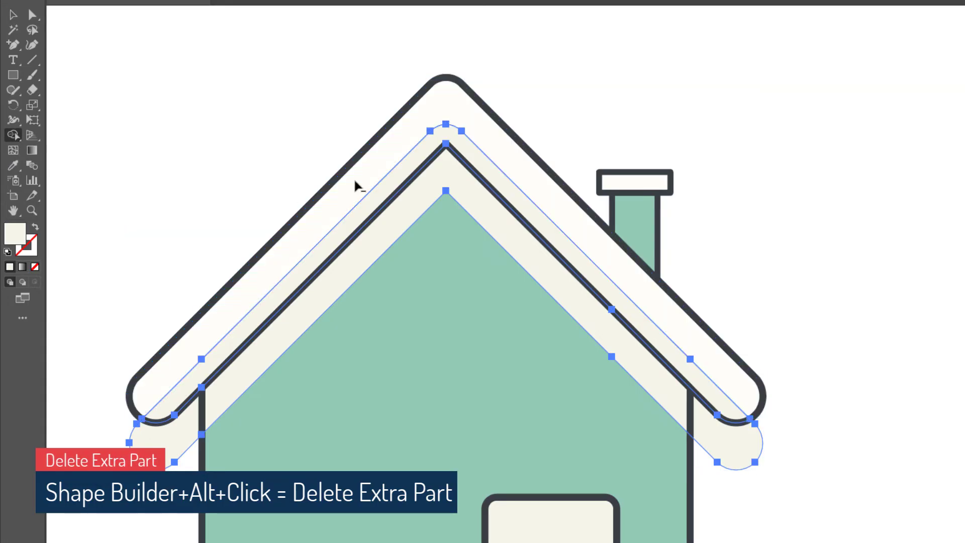
{"action": "left_click", "coordinate": [390, 235], "text": "alt"}
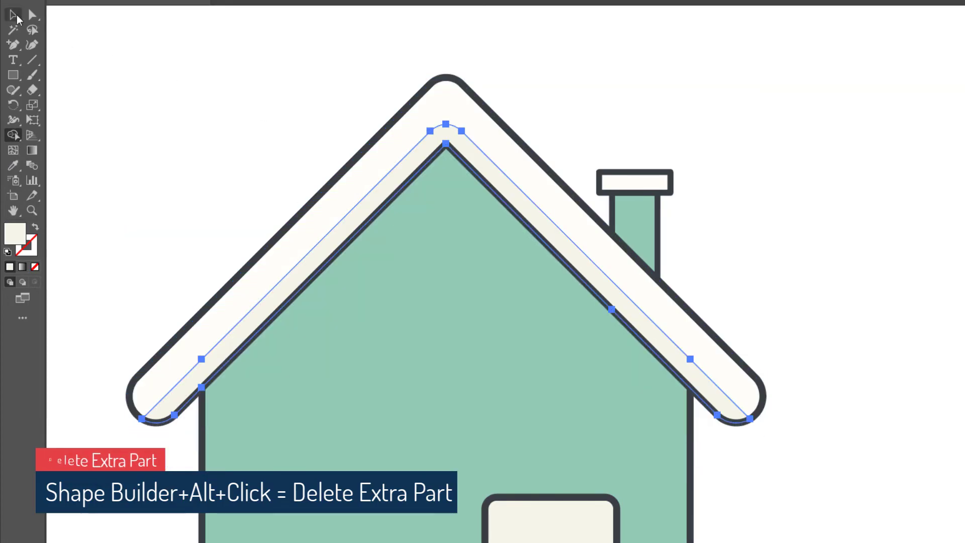
{"action": "key", "text": "v"}
{"action": "left_click", "coordinate": [153, 137]}
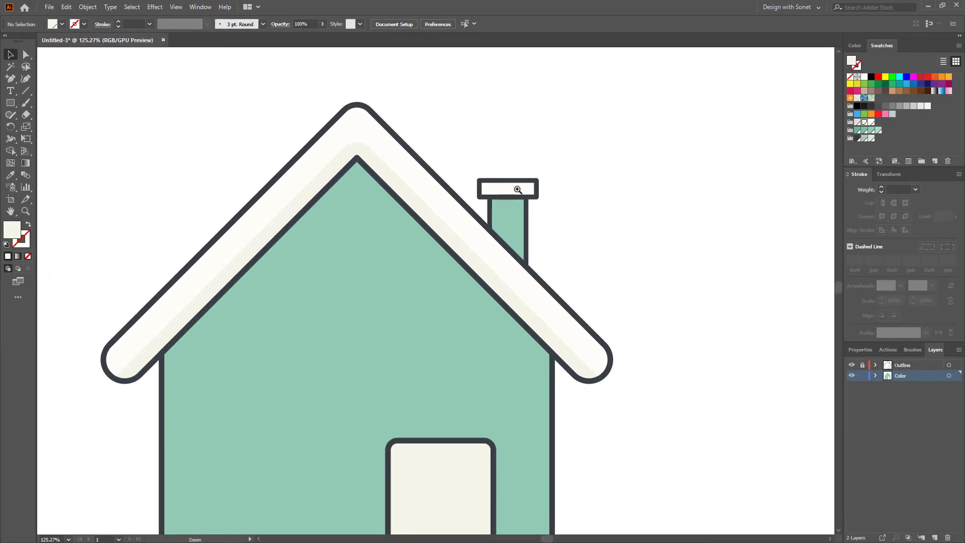
- Make a lower offset copy of the chimney cap rectangle
{"action": "left_click", "coordinate": [518, 190]}
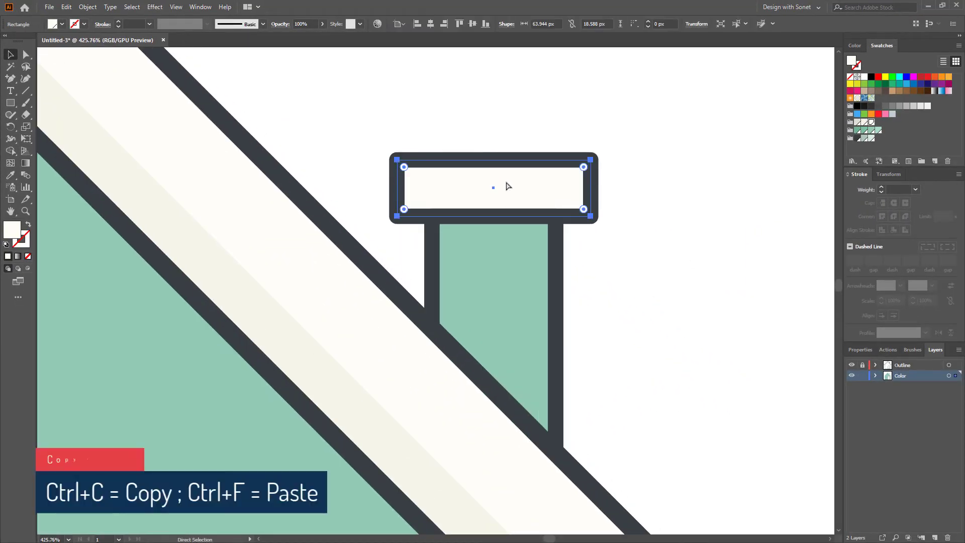
{"action": "key", "text": "v"}
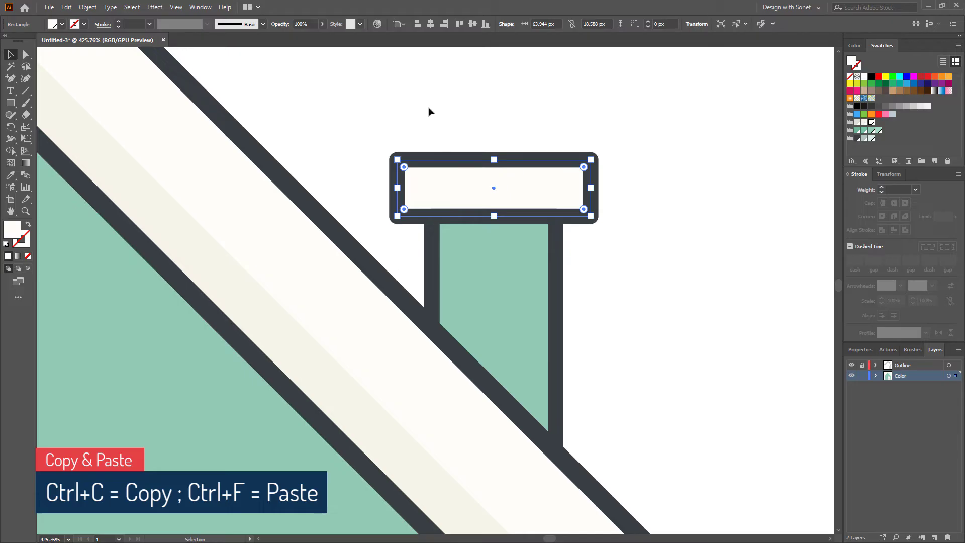
{"action": "left_click_drag", "start_coordinate": [458, 193], "coordinate": [513, 256]}
{"action": "key", "text": "ctrl+z"}
{"action": "left_click_drag", "start_coordinate": [478, 193], "coordinate": [467, 217]}
- Trim the overhanging strip with Shape Builder and fill the cap's lower strip darker off-white
{"action": "left_click", "coordinate": [473, 180], "text": "shift"}
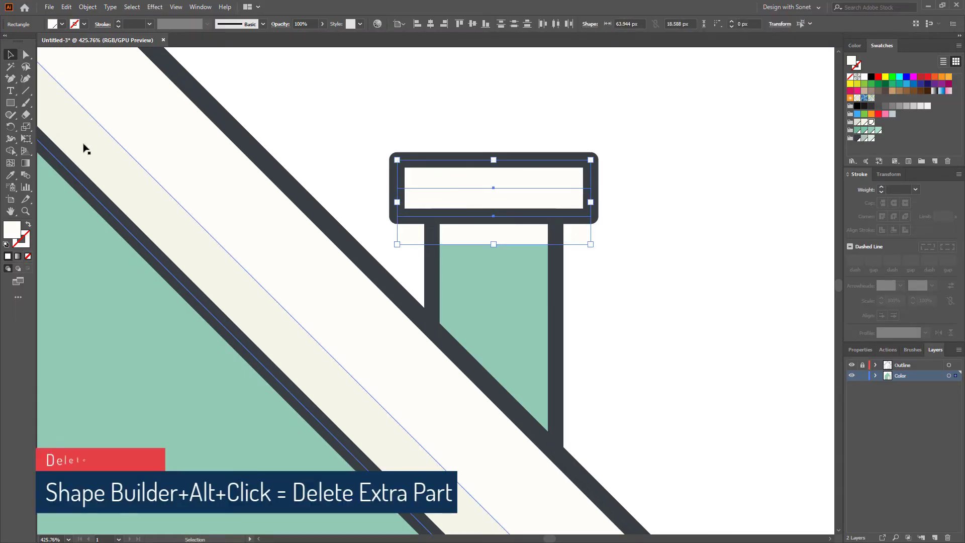
{"action": "left_click", "coordinate": [10, 150]}
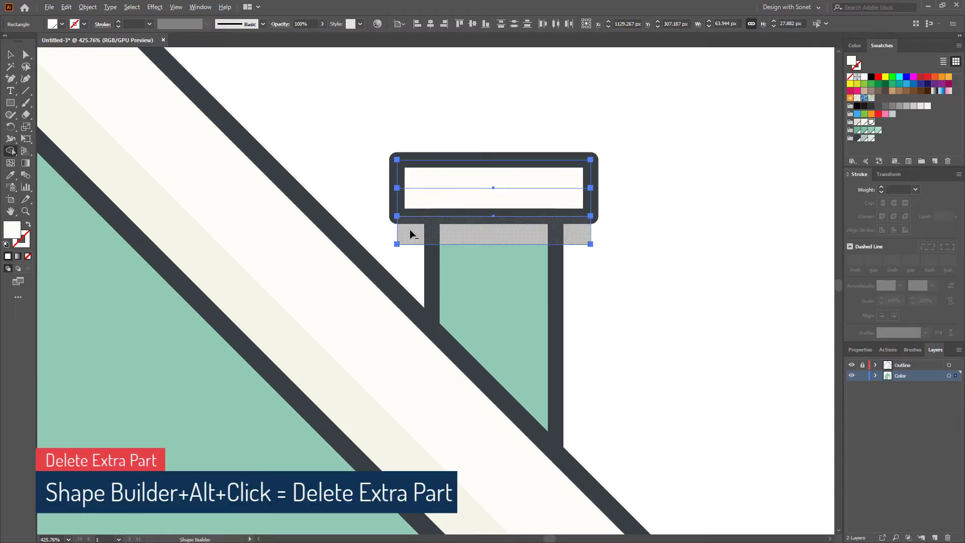
{"action": "left_click", "coordinate": [435, 240], "text": "alt"}
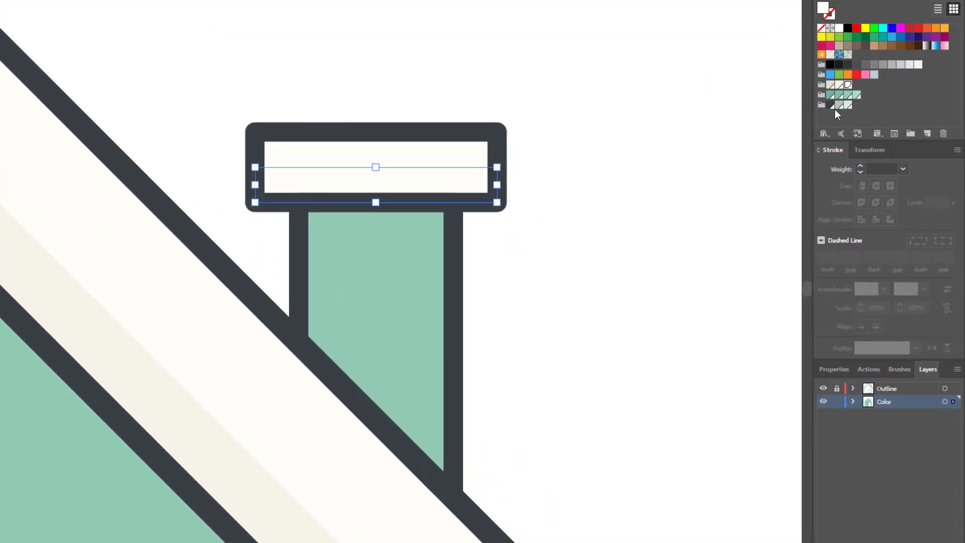
{"action": "left_click", "coordinate": [840, 84]}
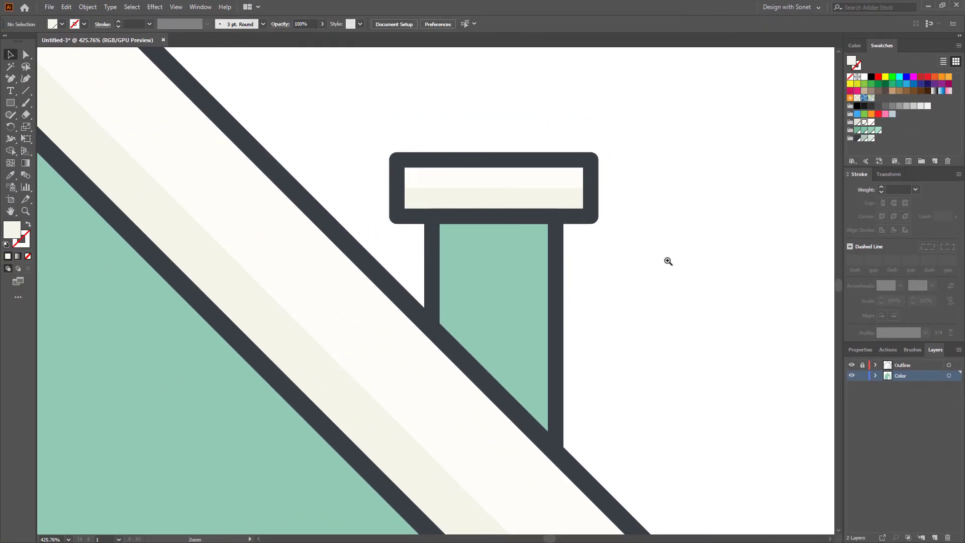
{"action": "scroll", "coordinate": [668, 261], "scroll_direction": "down", "scroll_amount": 5}
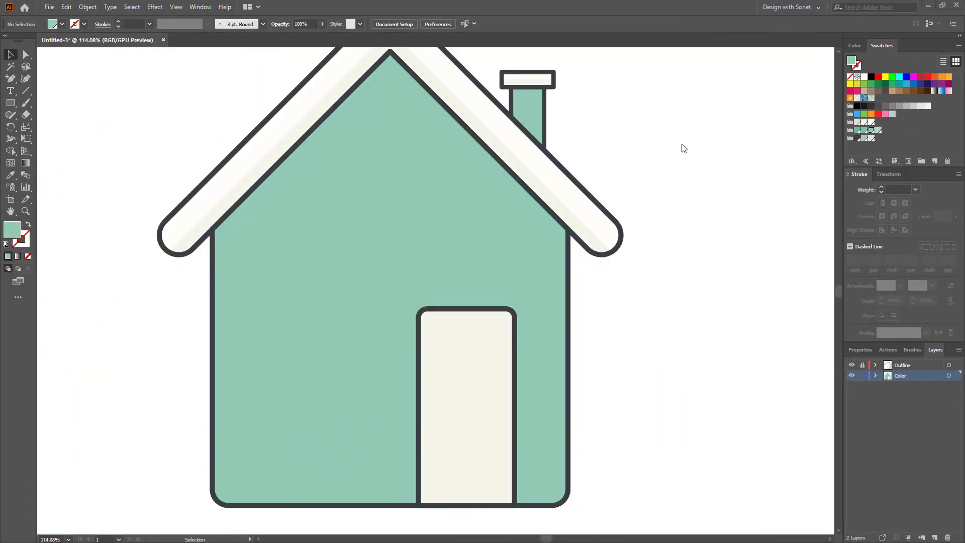
- Paste a copy of the house body in front and fill it darker green
{"action": "key", "text": "v"}
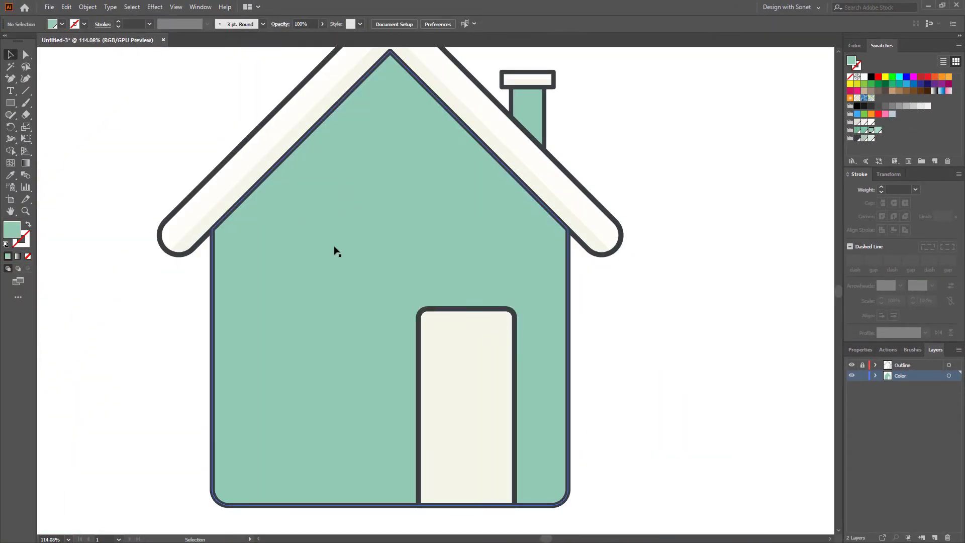
{"action": "left_click", "coordinate": [335, 251]}
{"action": "key", "text": "a"}
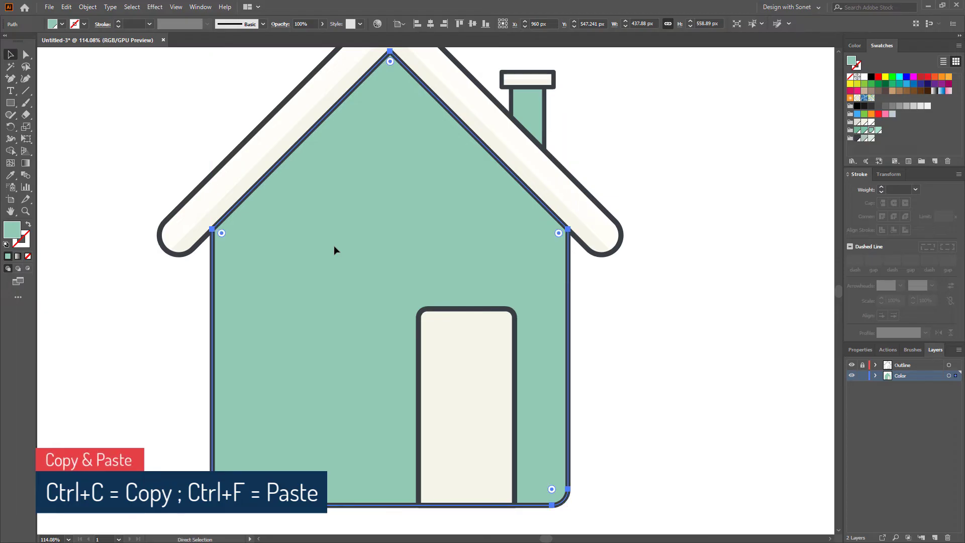
{"action": "key", "text": "ctrl+c"}
{"action": "key", "text": "ctrl+f"}
{"action": "left_click_drag", "start_coordinate": [341, 231], "coordinate": [375, 284]}
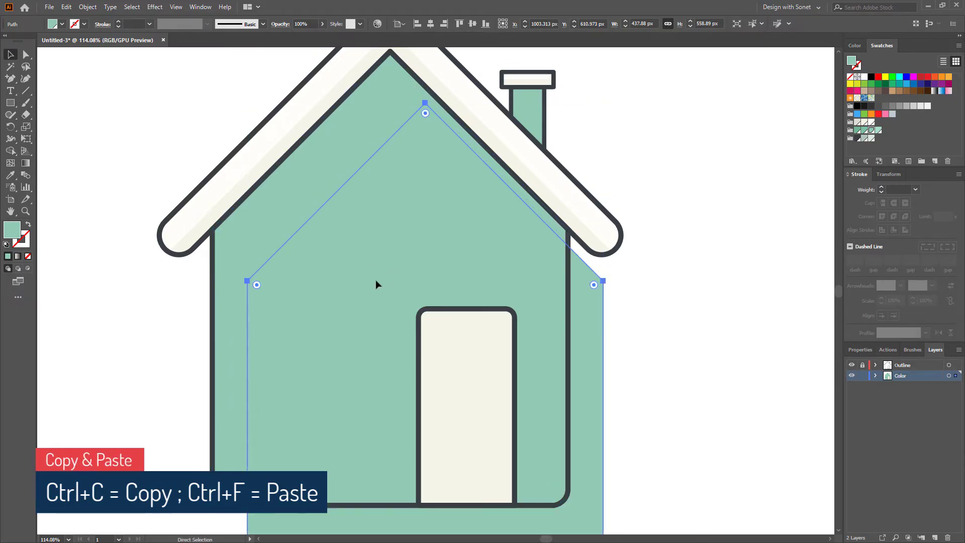
{"action": "key", "text": "ctrl+z"}
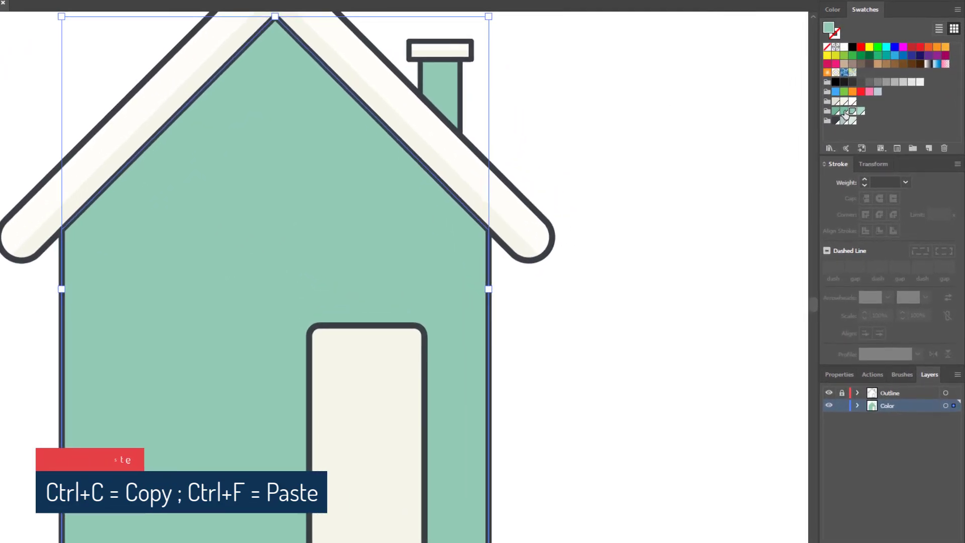
{"action": "left_click", "coordinate": [836, 111]}
- Shift the green copy down, merge the inner regions with Shape Builder, and delete the strip below
{"action": "left_click_drag", "start_coordinate": [291, 86], "coordinate": [401, 124]}
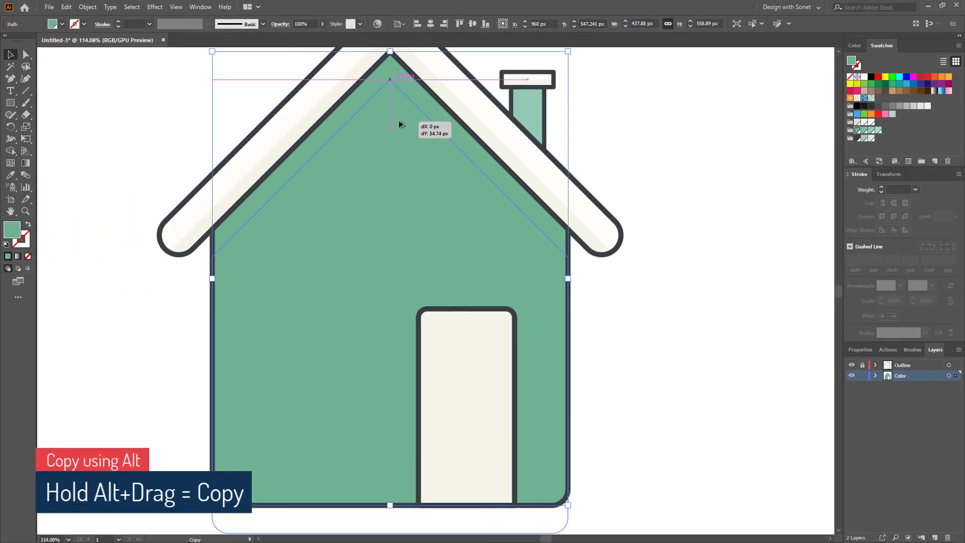
{"action": "left_click_drag", "start_coordinate": [401, 124], "coordinate": [402, 125]}
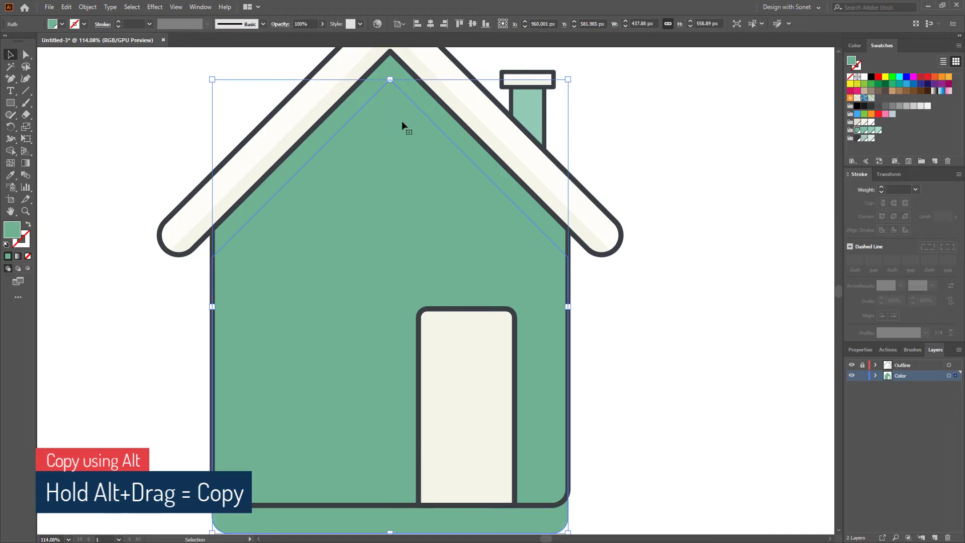
{"action": "left_click", "coordinate": [252, 221], "text": "shift"}
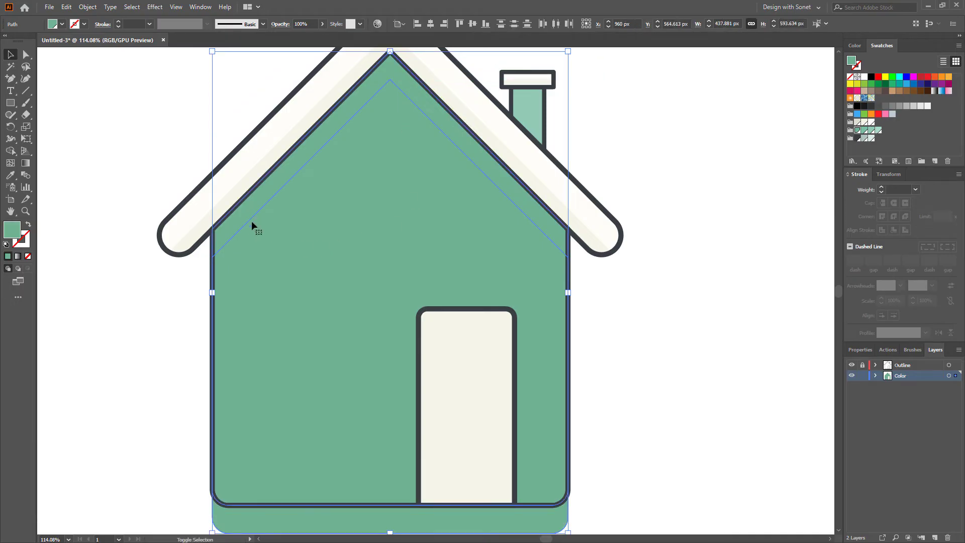
{"action": "left_click", "coordinate": [23, 152]}
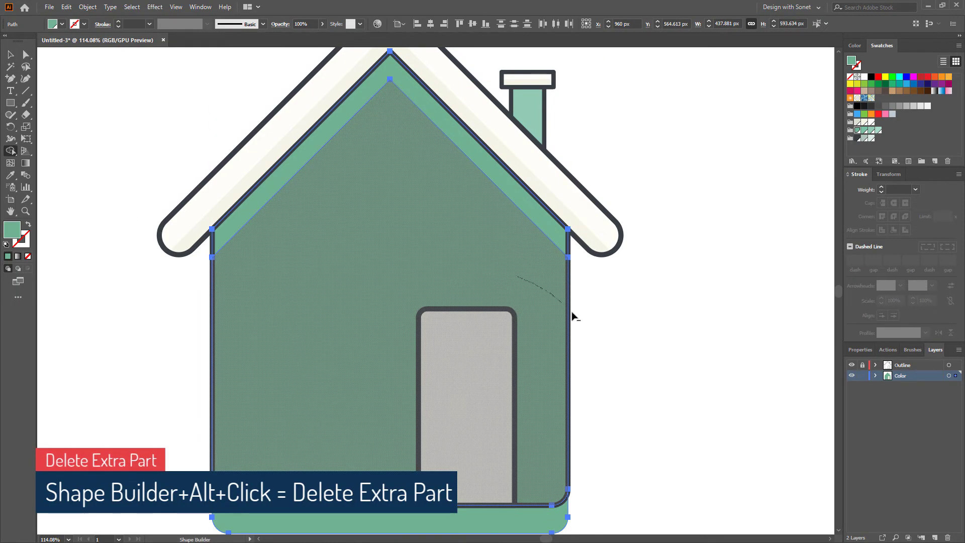
{"action": "left_click_drag", "start_coordinate": [572, 316], "coordinate": [594, 332]}
{"action": "left_click", "coordinate": [566, 523], "text": "alt"}
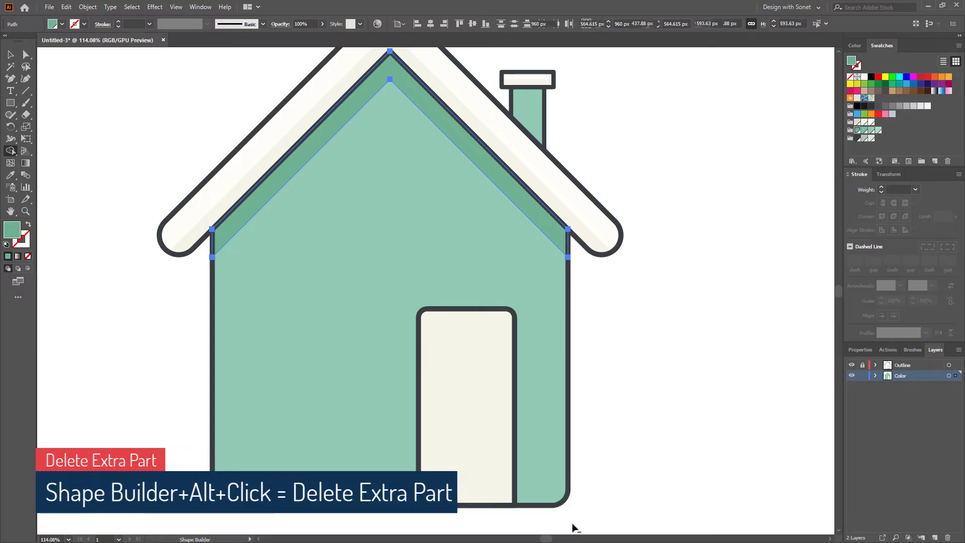
{"action": "key", "text": "v"}
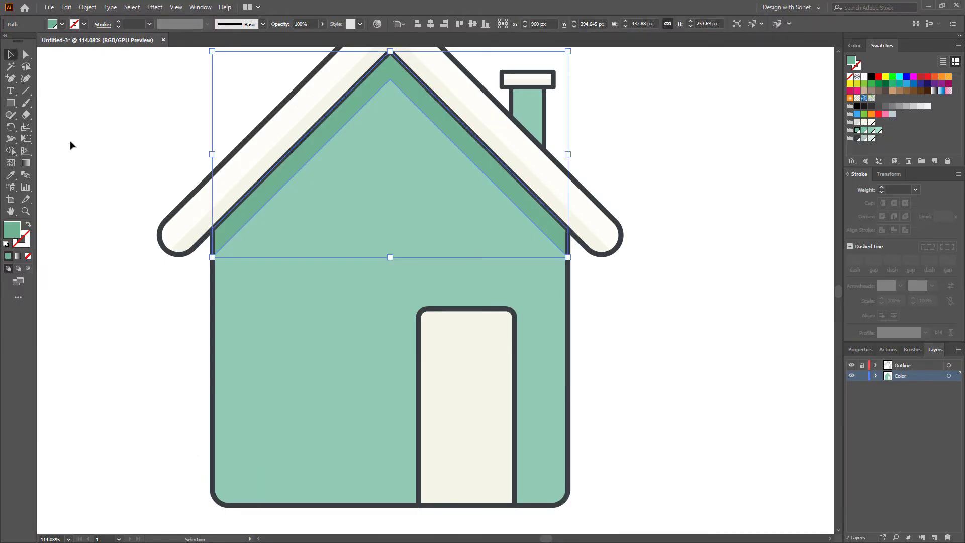
{"action": "left_click", "coordinate": [71, 145]}
- Adjust the roof band's position and stacking order, then reselect the house body
{"action": "left_click_drag", "start_coordinate": [476, 208], "coordinate": [467, 257]}
{"action": "key", "text": "ctrl+shift+bracketleft"}
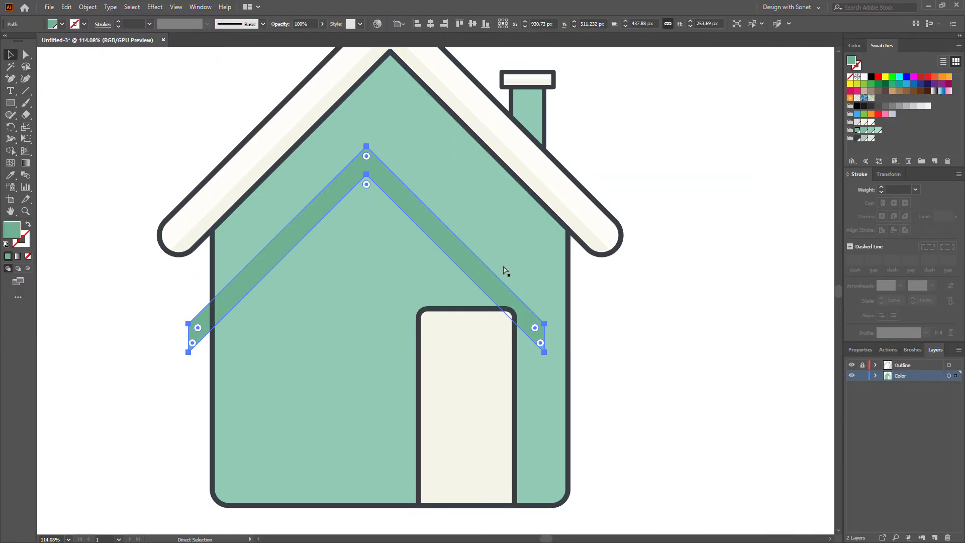
{"action": "left_click", "coordinate": [642, 288]}
{"action": "scroll", "coordinate": [641, 291], "scroll_direction": "down", "scroll_amount": 1}
{"action": "left_click", "coordinate": [515, 253]}
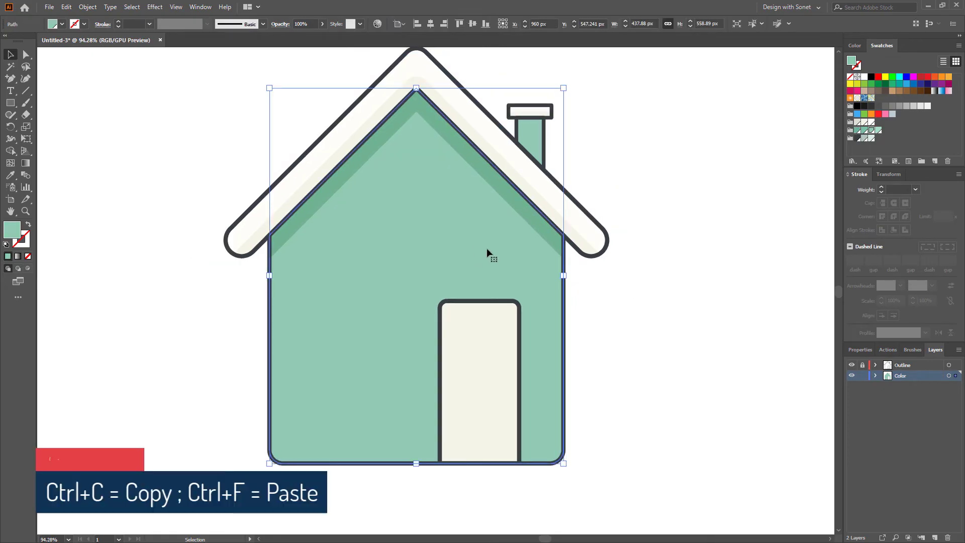
- Paste a copy of the house body in front and fill it a darker green
{"action": "key", "text": "a"}
{"action": "key", "text": "ctrl+c"}
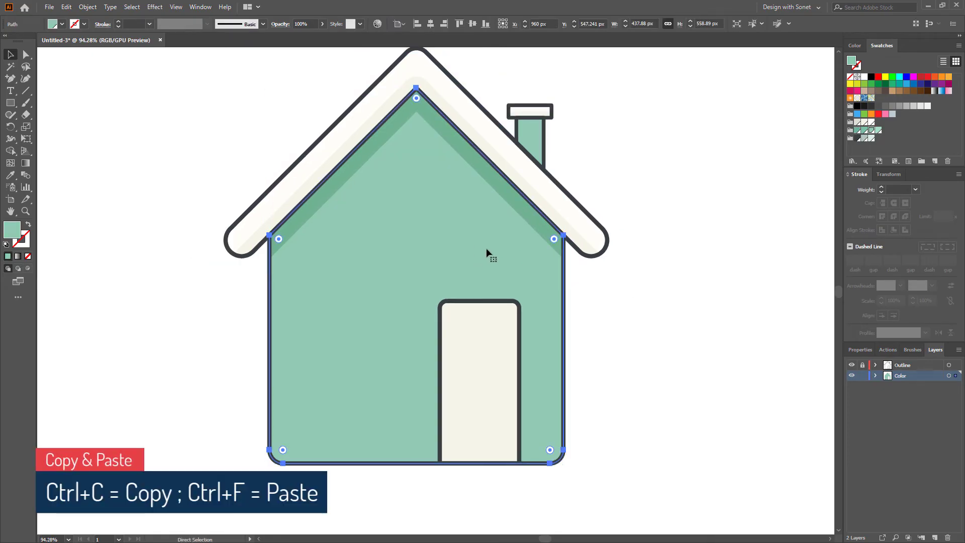
{"action": "key", "text": "ctrl+f"}
{"action": "left_click_drag", "start_coordinate": [478, 265], "coordinate": [506, 317]}
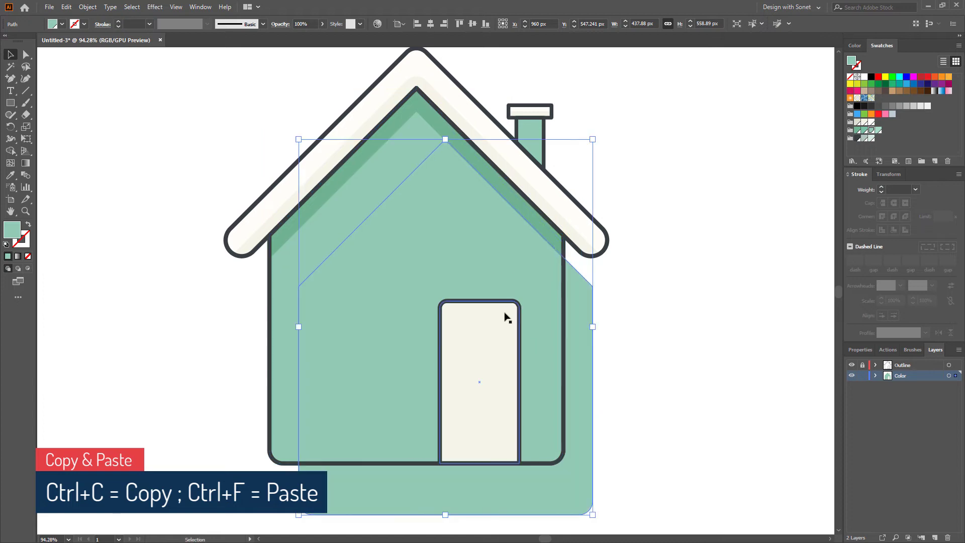
{"action": "key", "text": "ctrl+z"}
{"action": "key", "text": "v"}
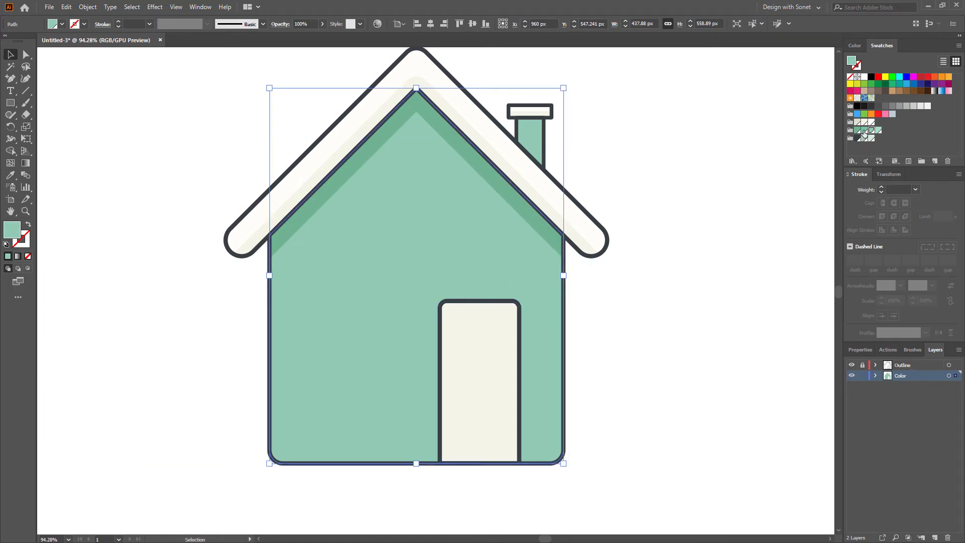
{"action": "left_click", "coordinate": [864, 132]}
- Offset the darker copy to the left, enlarge it, and position it over the house
{"action": "left_click_drag", "start_coordinate": [503, 246], "coordinate": [445, 249]}
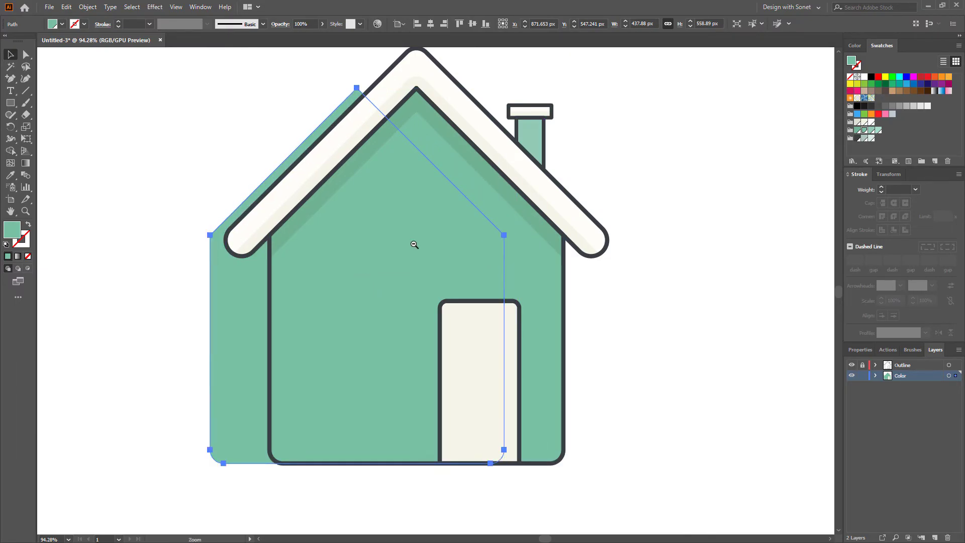
{"action": "scroll", "coordinate": [379, 246], "scroll_direction": "down", "scroll_amount": 2}
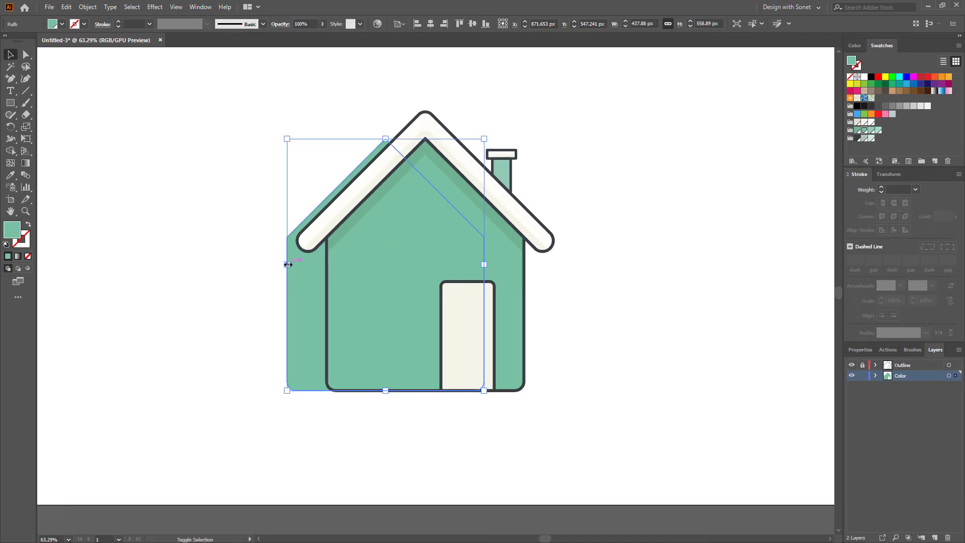
{"action": "left_click_drag", "start_coordinate": [287, 264], "coordinate": [169, 265]}
{"action": "left_click_drag", "start_coordinate": [253, 363], "coordinate": [253, 327]}
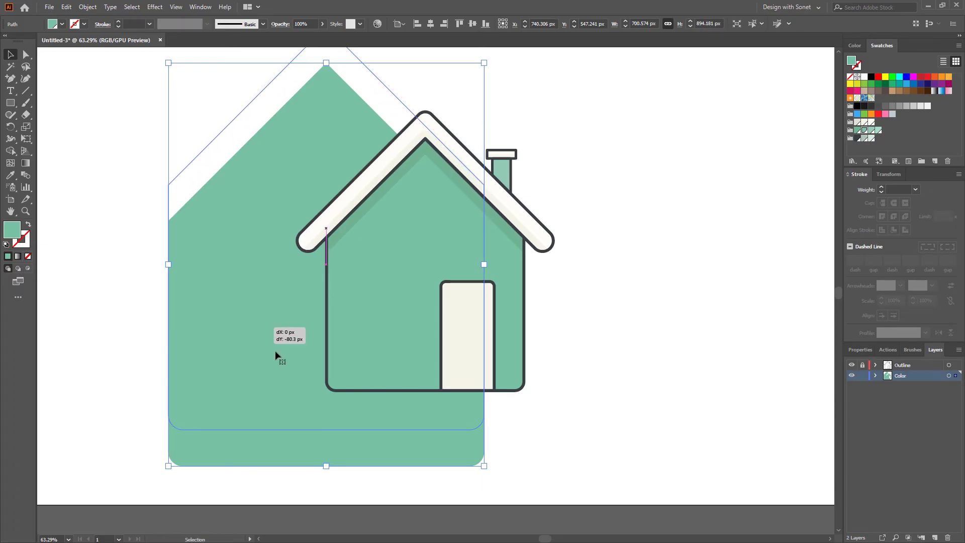
{"action": "left_click", "coordinate": [467, 320]}
{"action": "left_click_drag", "start_coordinate": [468, 320], "coordinate": [495, 200]}
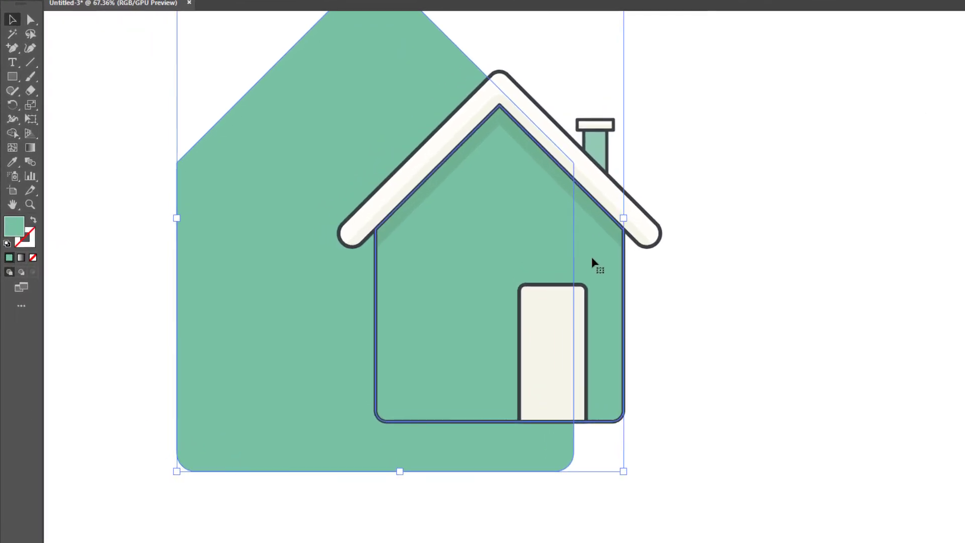
- Delete the green shape outside the house with Shape Builder, leaving the right-wall strip
{"action": "key", "text": "shift+m"}
{"action": "left_click", "coordinate": [362, 190], "text": "alt"}
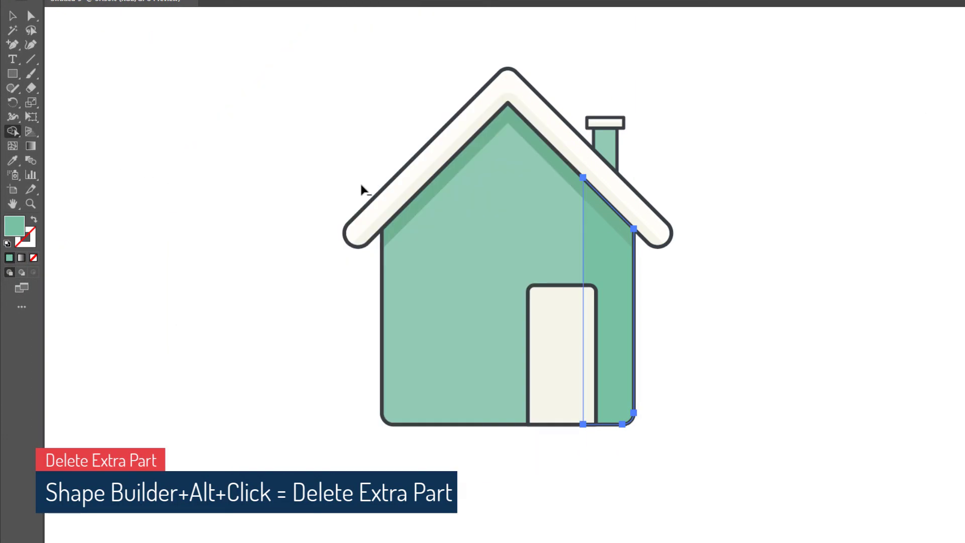
{"action": "left_click", "coordinate": [711, 322]}
{"action": "scroll", "coordinate": [567, 321], "scroll_direction": "up", "scroll_amount": 3}
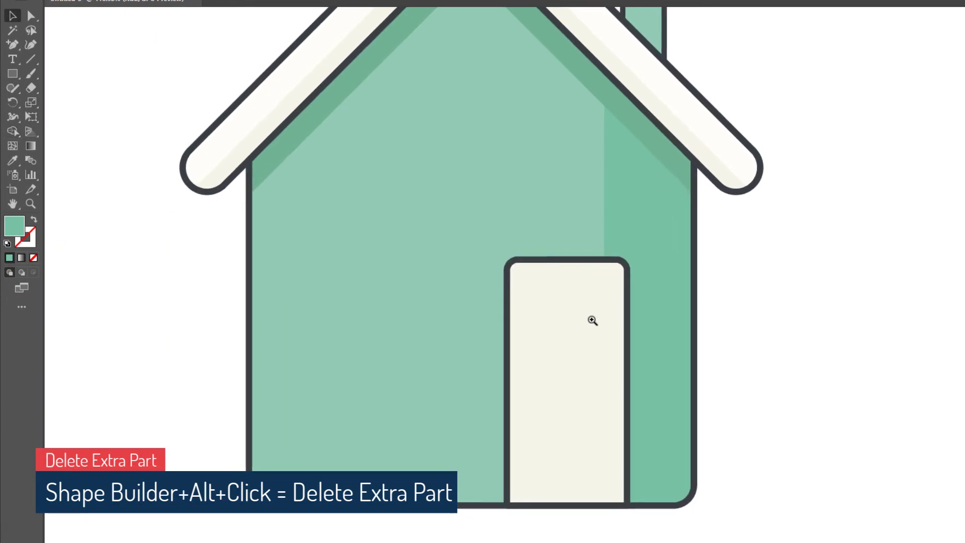
{"action": "scroll", "coordinate": [566, 321], "scroll_direction": "up", "scroll_amount": 1}
- Draw a tall thin ellipse on the left wall with a lighter green tint fill
{"action": "left_click", "coordinate": [14, 75]}
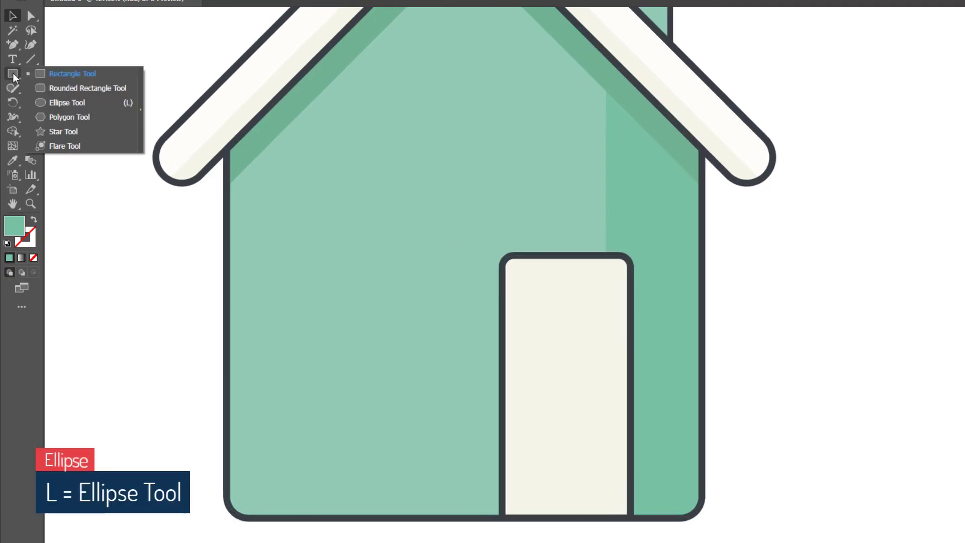
{"action": "left_click", "coordinate": [59, 103]}
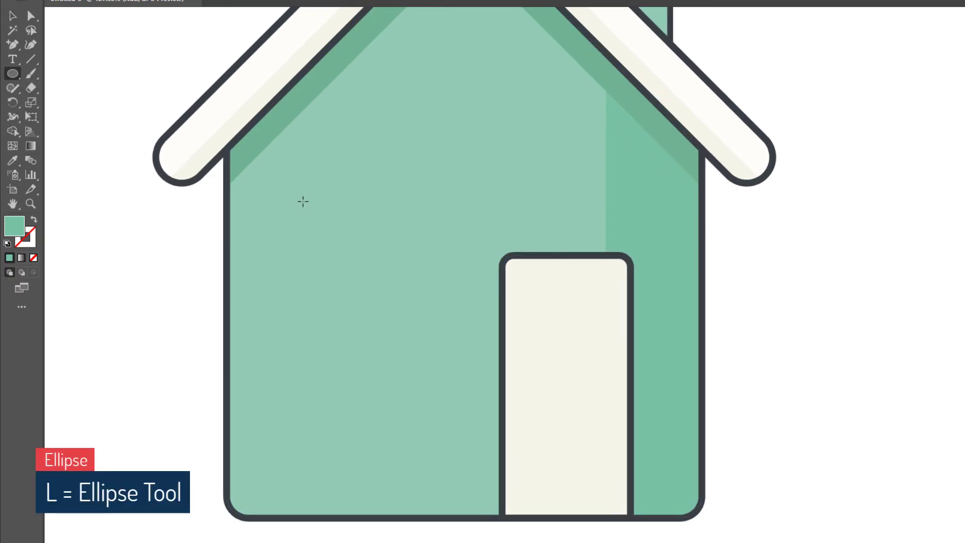
{"action": "left_click_drag", "start_coordinate": [307, 171], "coordinate": [321, 425]}
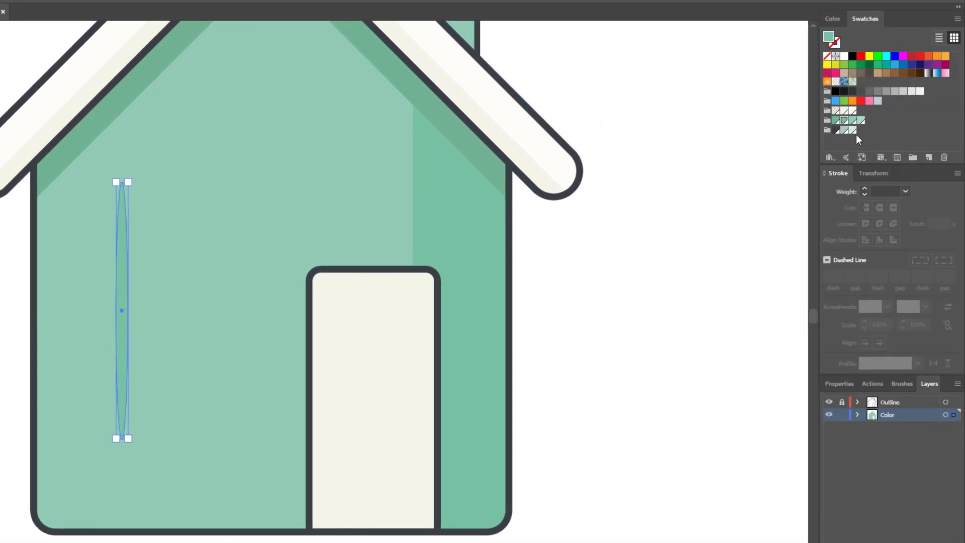
{"action": "left_click", "coordinate": [861, 122]}
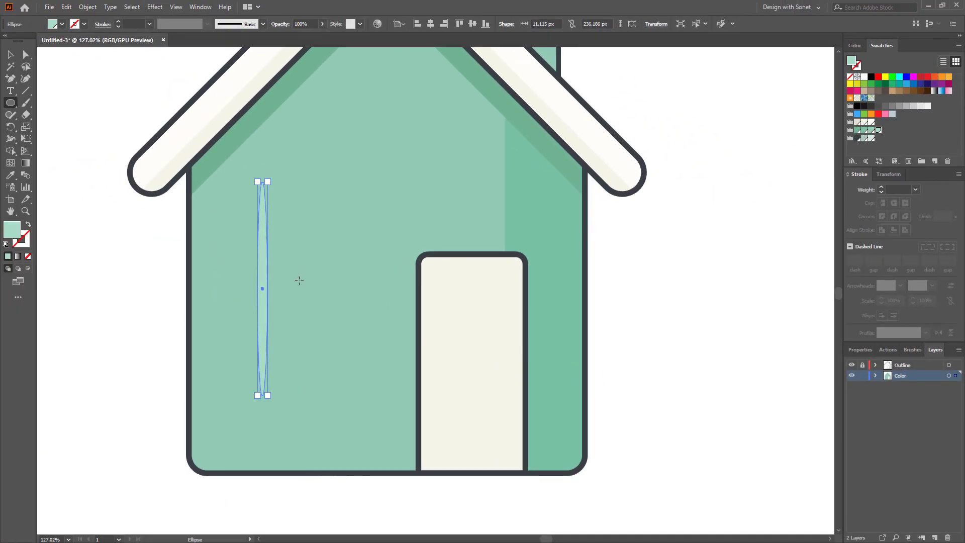
{"action": "key", "text": "v"}
{"action": "left_click", "coordinate": [86, 241]}
- Zoom in on the door and change its fill to near-white
{"action": "scroll", "coordinate": [265, 283], "scroll_direction": "down", "scroll_amount": 2}
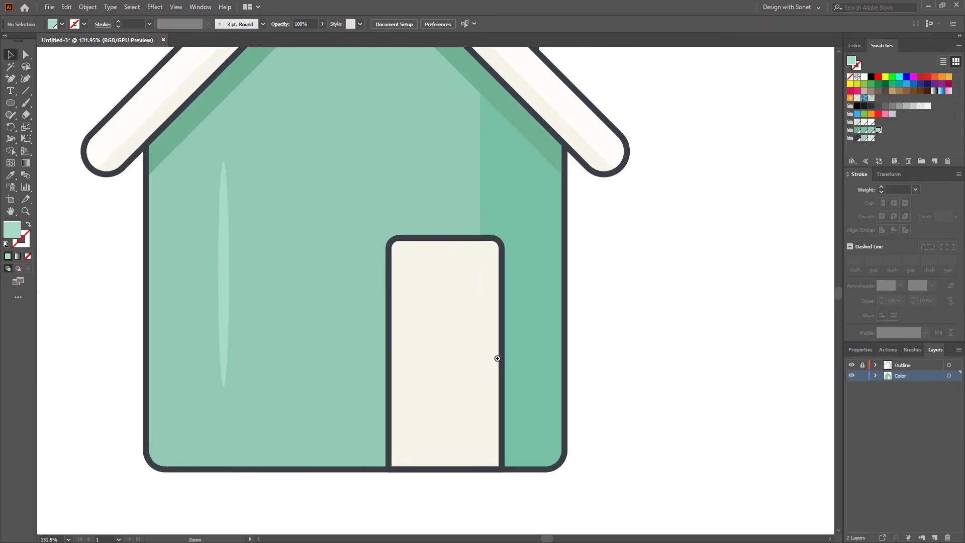
{"action": "left_click_drag", "start_coordinate": [467, 356], "coordinate": [474, 352]}
{"action": "left_click", "coordinate": [460, 292]}
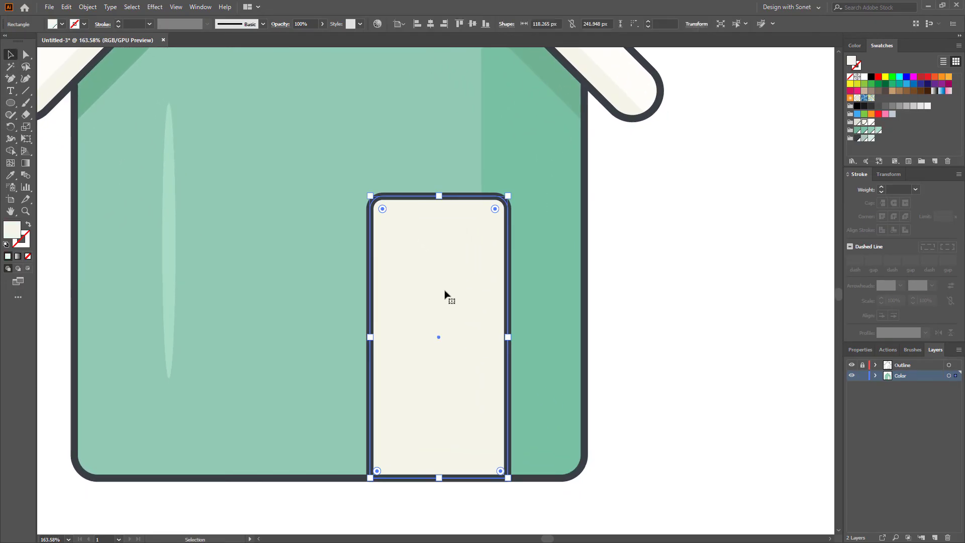
{"action": "key", "text": "a"}
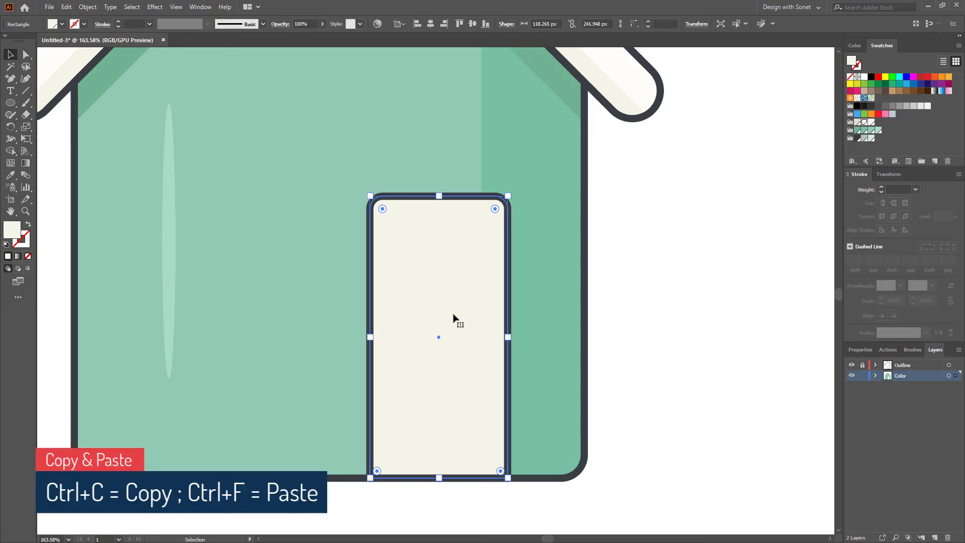
{"action": "left_click", "coordinate": [871, 123]}
- Offset a door copy to the right and trim the extra with Shape Builder, leaving a left-edge strip
{"action": "left_click_drag", "start_coordinate": [414, 297], "coordinate": [432, 296]}
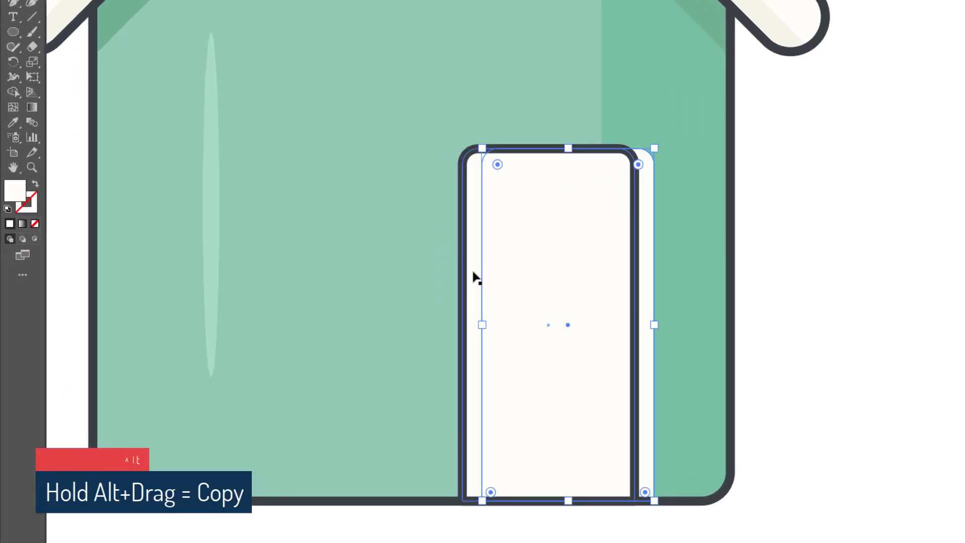
{"action": "left_click", "coordinate": [475, 271], "text": "shift"}
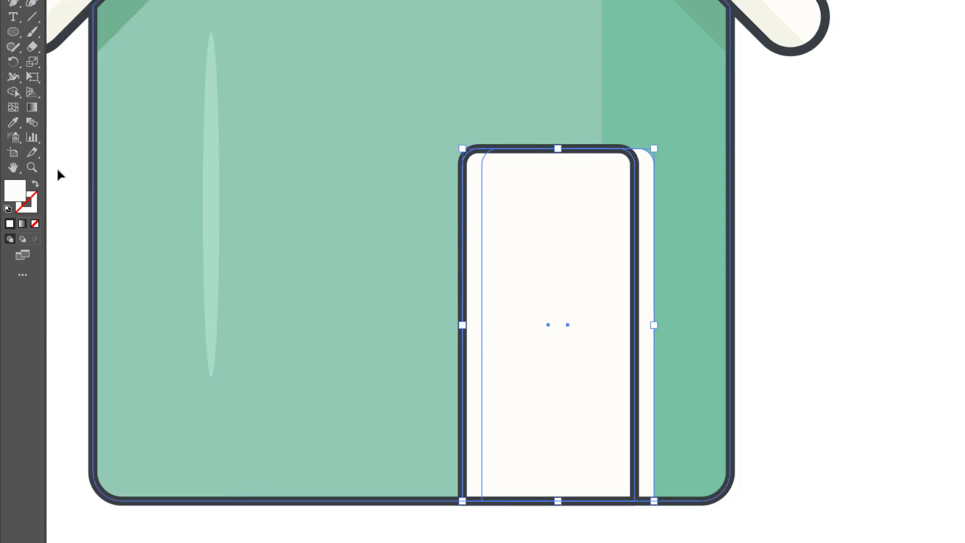
{"action": "left_click", "coordinate": [14, 93]}
{"action": "left_click_drag", "start_coordinate": [581, 270], "coordinate": [691, 297]}
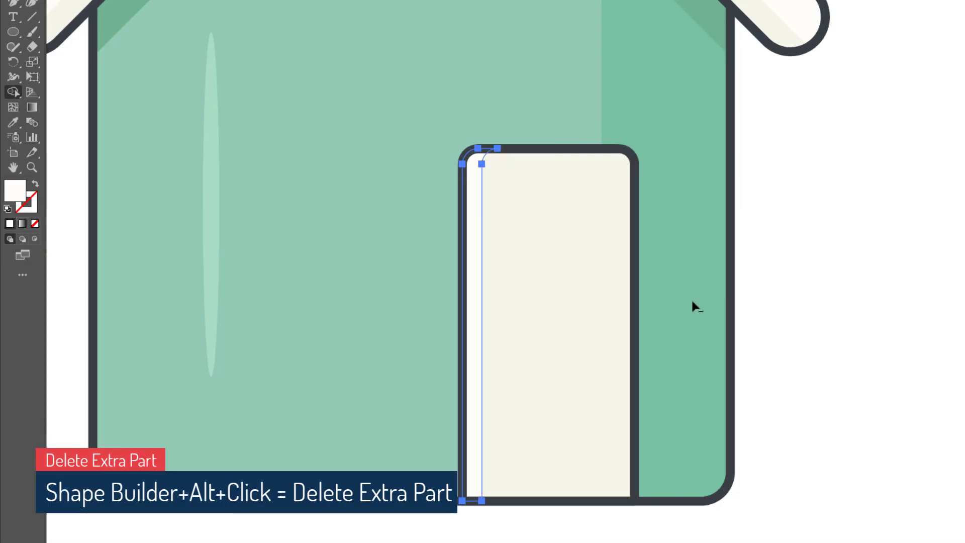
{"action": "scroll", "coordinate": [452, 327], "scroll_direction": "down", "scroll_amount": 2}
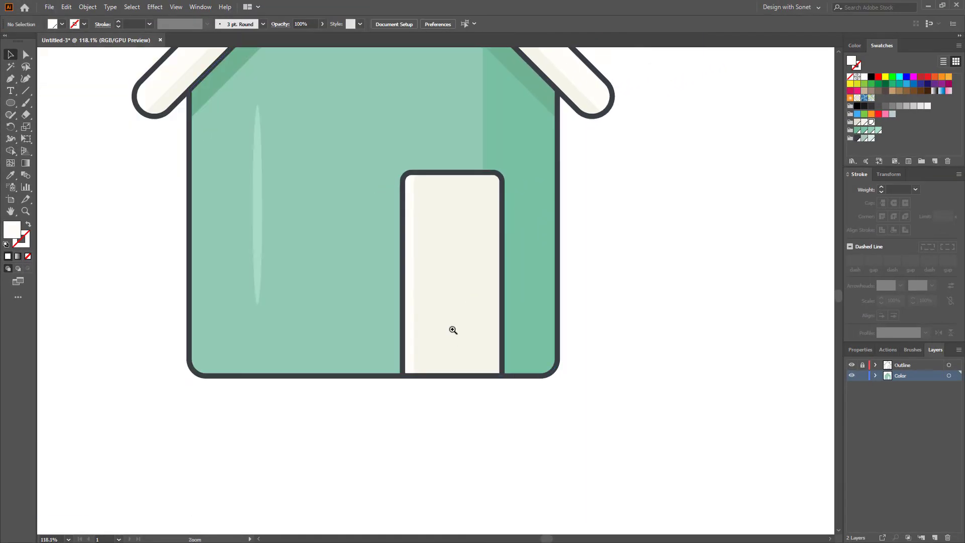
- Draw a closed curved path around the door's right side and bottom with the Pen tool
{"action": "left_click", "coordinate": [12, 77]}
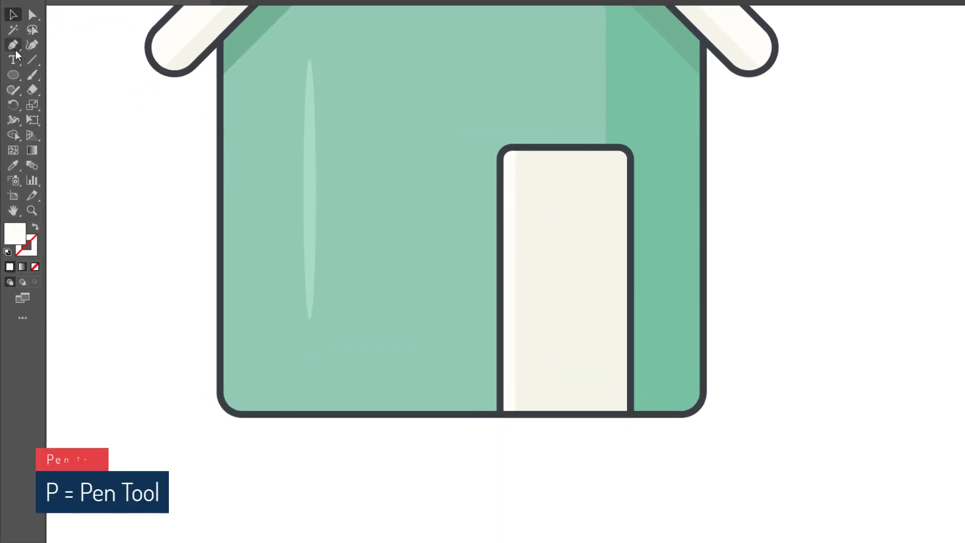
{"action": "left_click", "coordinate": [639, 142]}
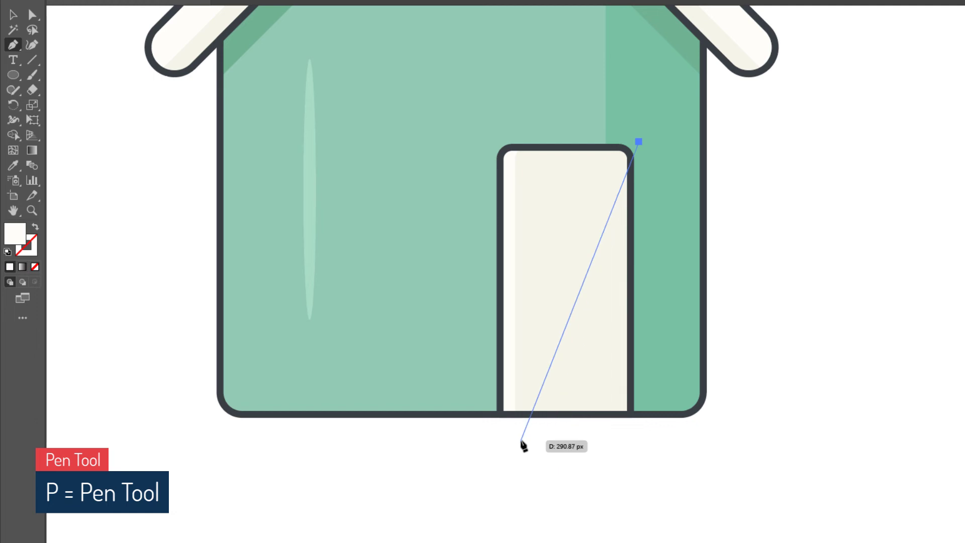
{"action": "left_click_drag", "start_coordinate": [526, 428], "coordinate": [422, 470]}
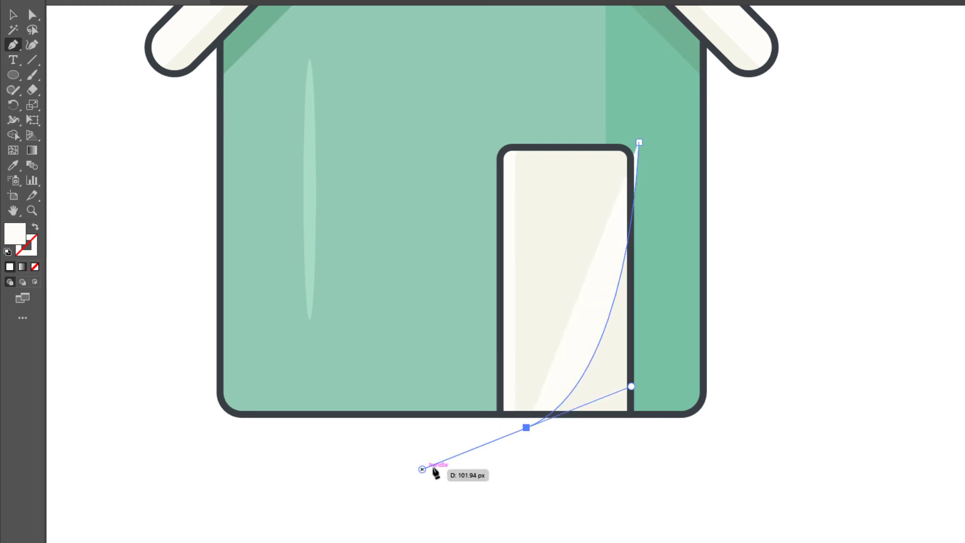
{"action": "left_click", "coordinate": [630, 435]}
{"action": "left_click", "coordinate": [654, 357]}
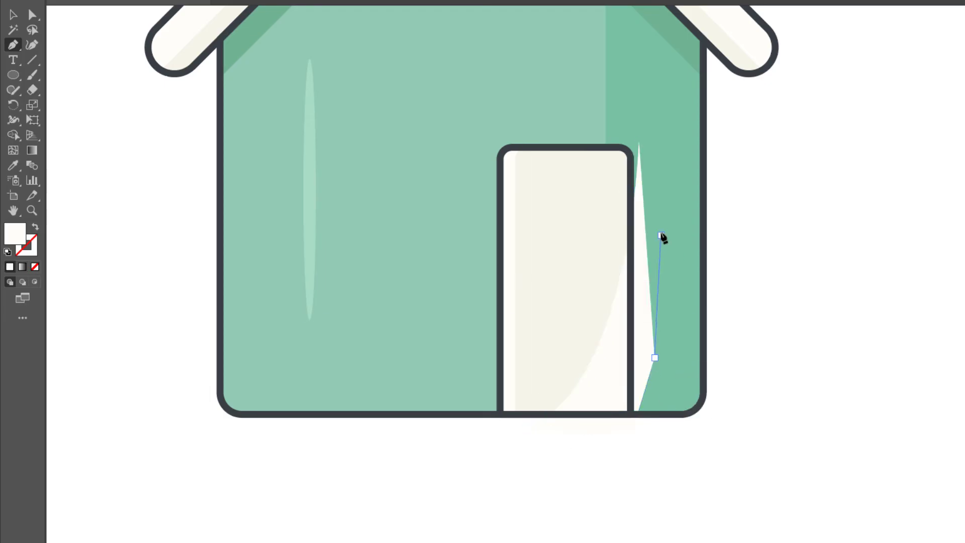
{"action": "left_click", "coordinate": [661, 235]}
{"action": "left_click", "coordinate": [639, 143]}
- Fill the curved shape light grey and trim away the part outside the door with Shape Builder
{"action": "key", "text": "v"}
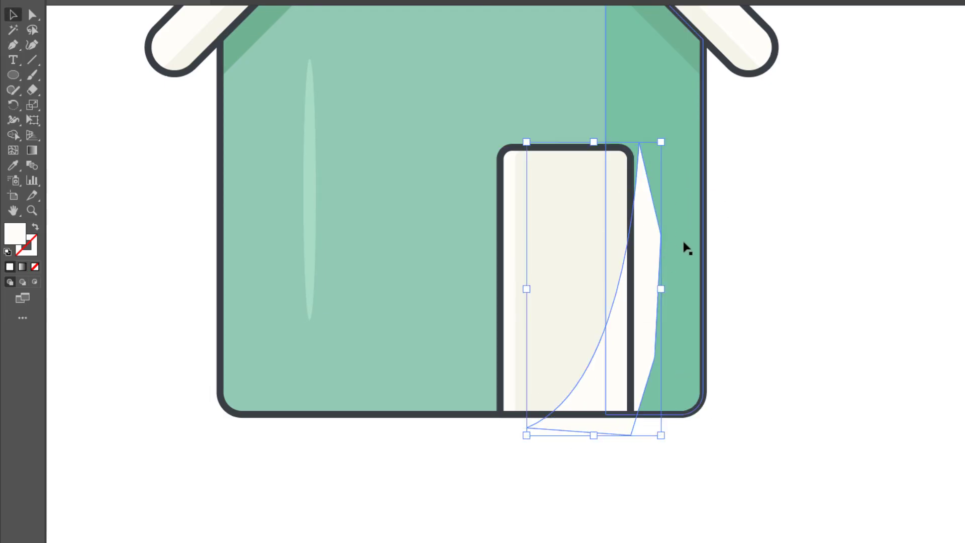
{"action": "left_click", "coordinate": [830, 110]}
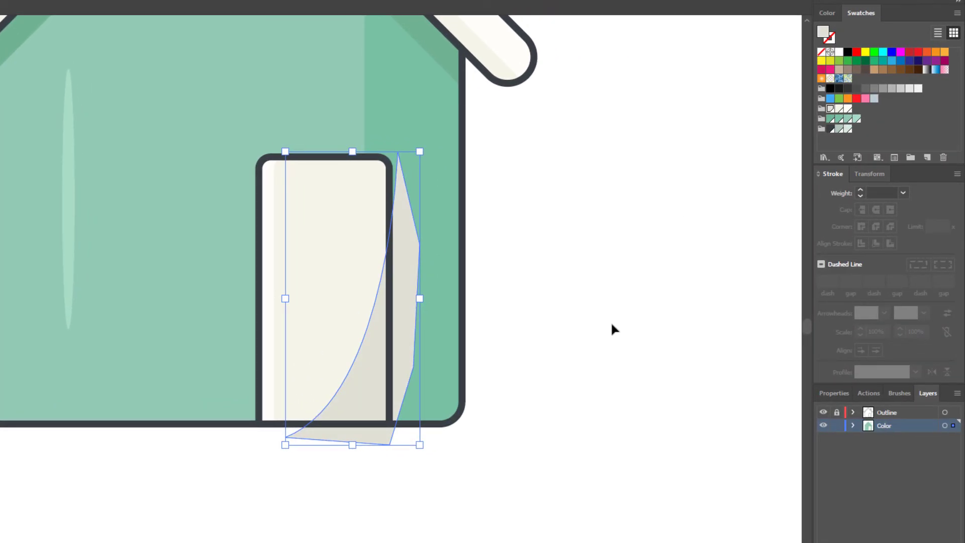
{"action": "left_click", "coordinate": [595, 447]}
{"action": "left_click", "coordinate": [373, 398]}
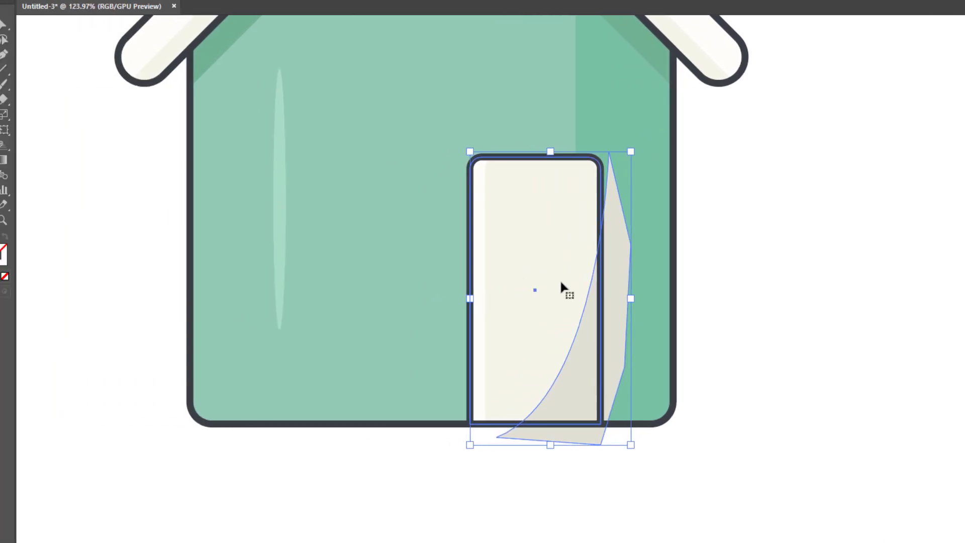
{"action": "left_click", "coordinate": [13, 145]}
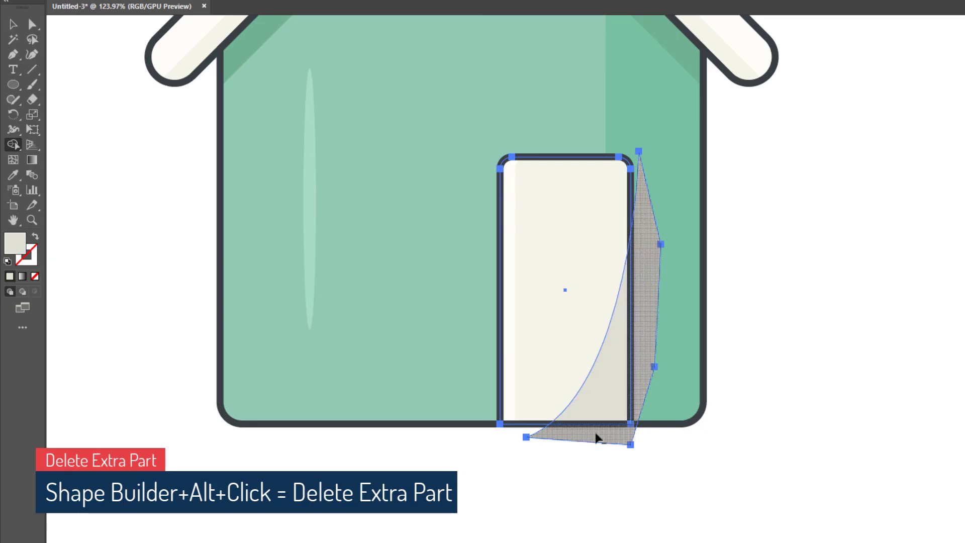
{"action": "left_click", "coordinate": [599, 438], "text": "alt"}
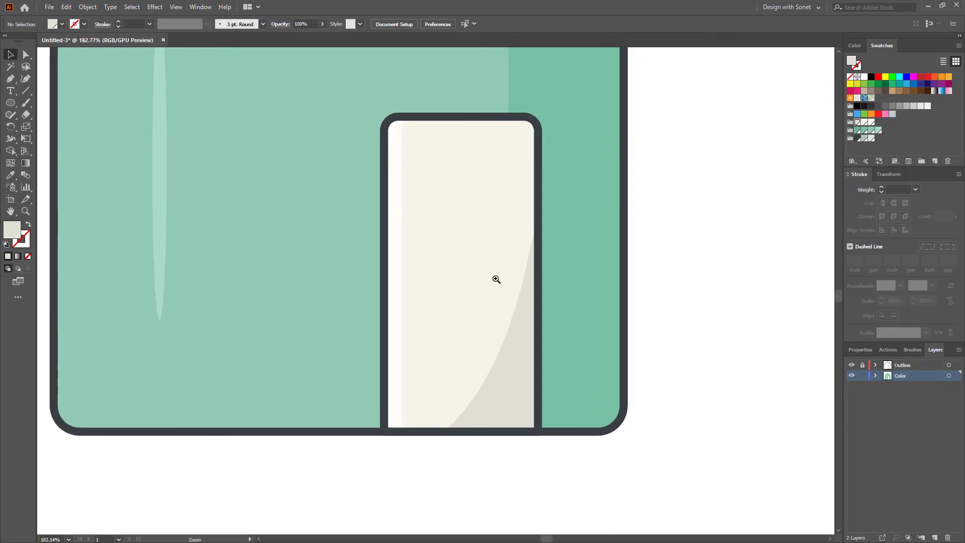
- Draw a small circle on the door as the knob
{"action": "left_click", "coordinate": [10, 103]}
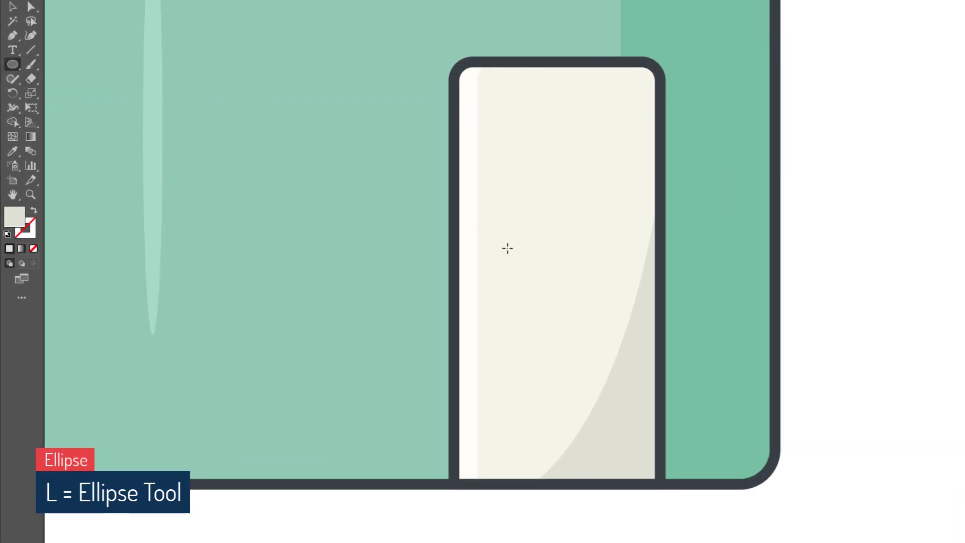
{"action": "left_click_drag", "start_coordinate": [503, 252], "coordinate": [517, 261]}
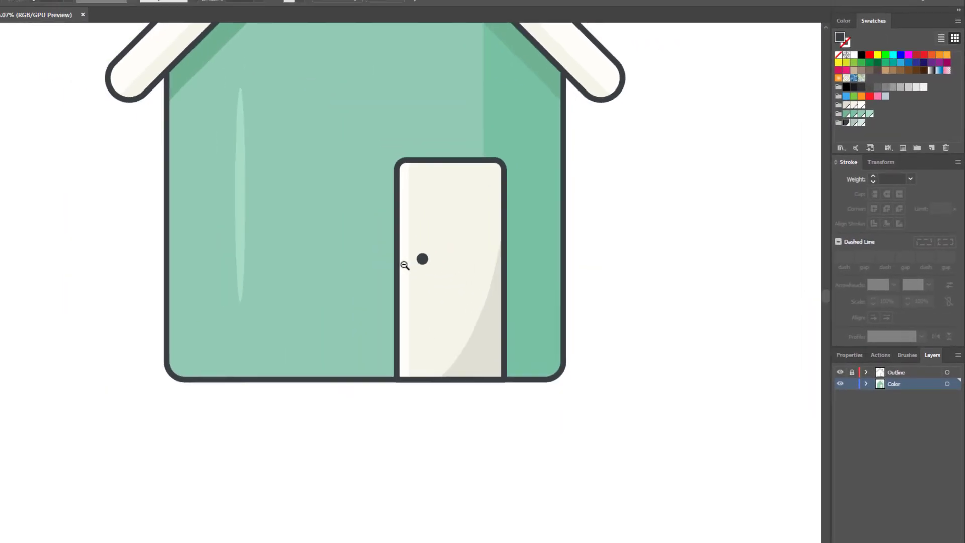
{"action": "scroll", "coordinate": [433, 284], "scroll_direction": "down", "scroll_amount": 2}
{"action": "scroll", "coordinate": [418, 284], "scroll_direction": "down", "scroll_amount": 2}
- Recolour the chimney darker green, trimming an offset copy with Shape Builder into a right-side shading strip
{"action": "left_click_drag", "start_coordinate": [406, 305], "coordinate": [400, 318]}
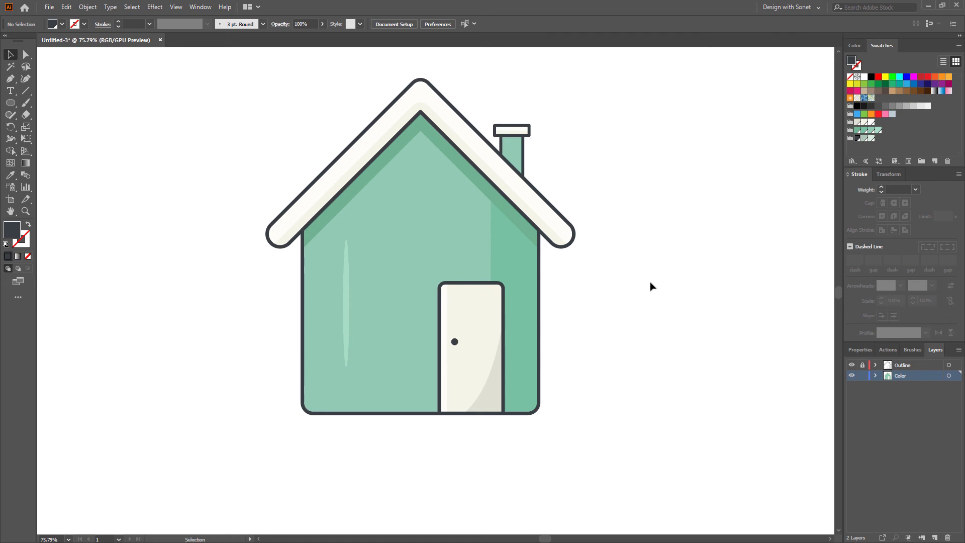
{"action": "scroll", "coordinate": [537, 171], "scroll_direction": "up", "scroll_amount": 5}
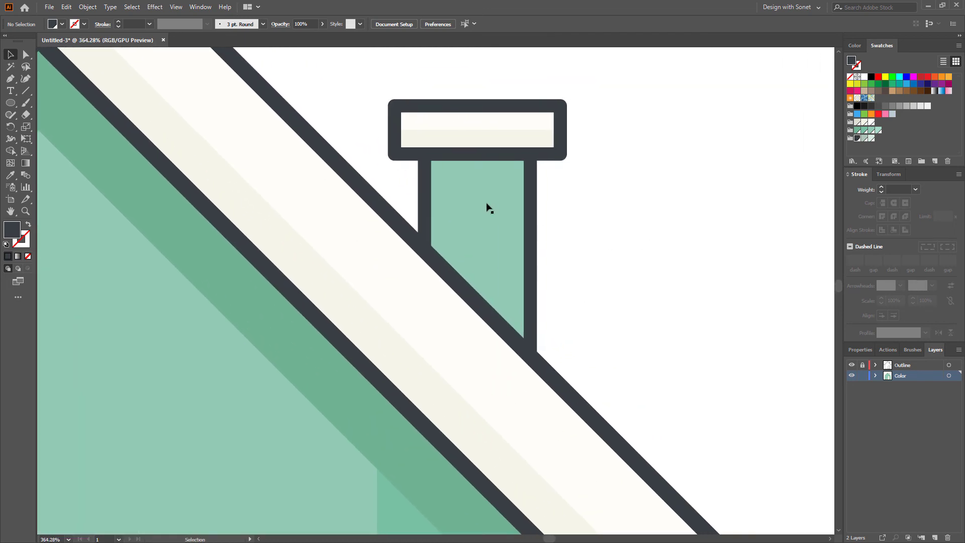
{"action": "left_click", "coordinate": [491, 210]}
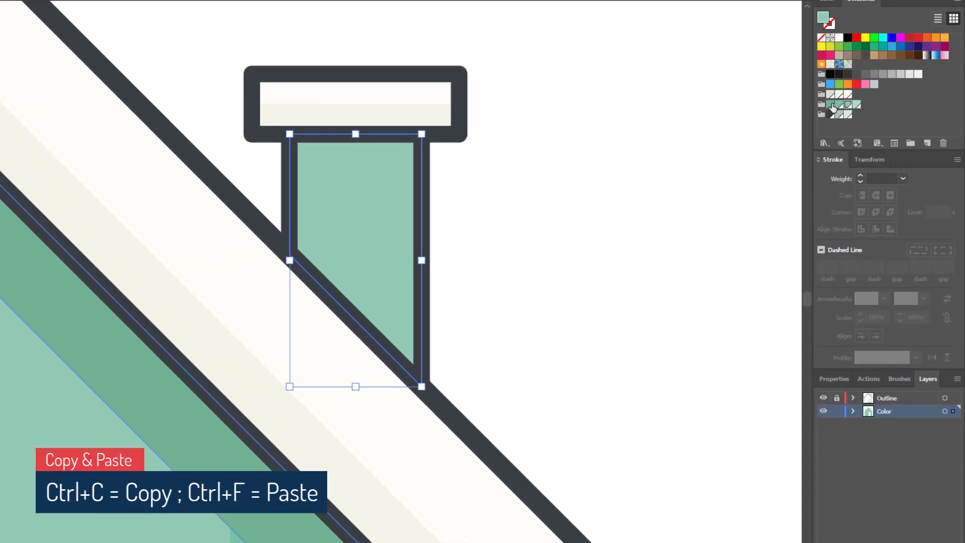
{"action": "left_click", "coordinate": [857, 130]}
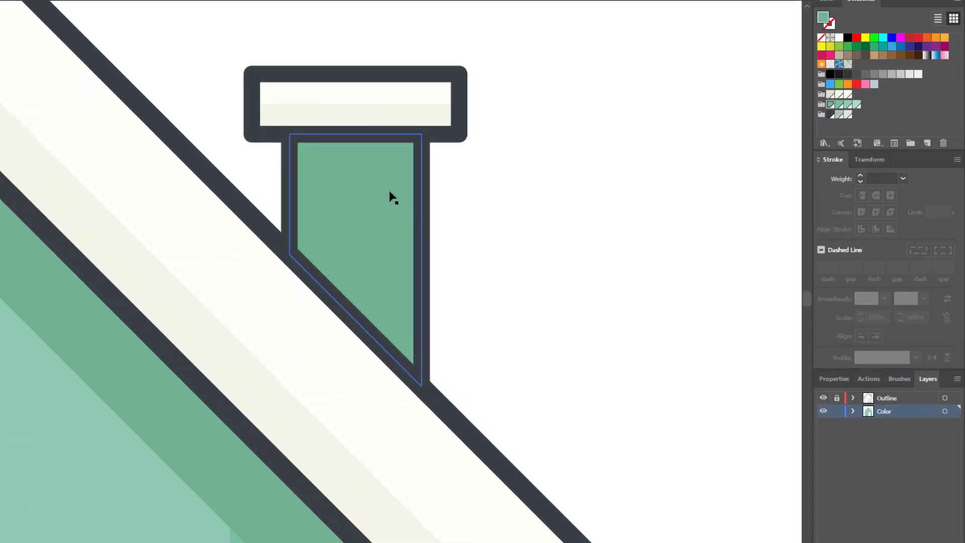
{"action": "left_click_drag", "start_coordinate": [377, 204], "coordinate": [360, 224]}
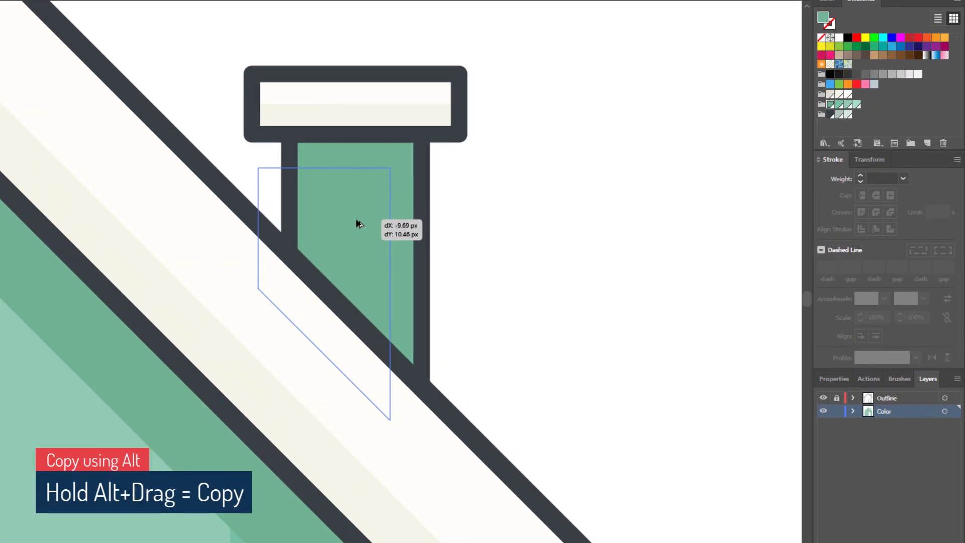
{"action": "left_click_drag", "start_coordinate": [360, 224], "coordinate": [359, 223]}
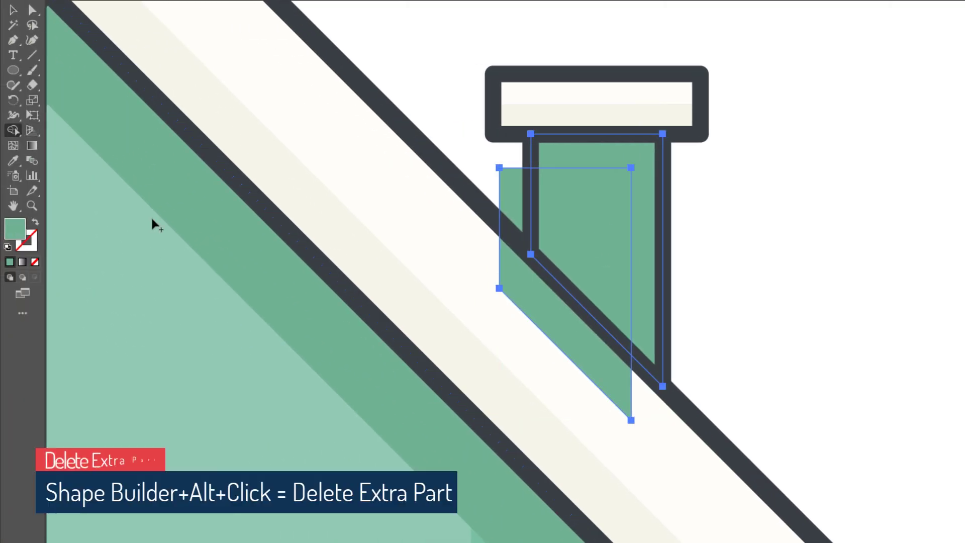
{"action": "left_click", "coordinate": [538, 309], "text": "alt"}
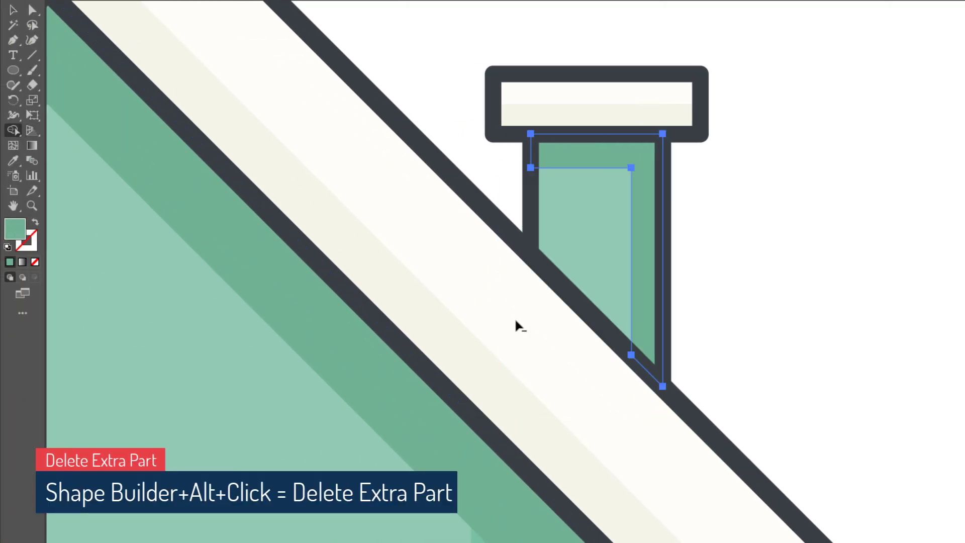
{"action": "left_click", "coordinate": [10, 11]}
{"action": "left_click", "coordinate": [817, 252]}
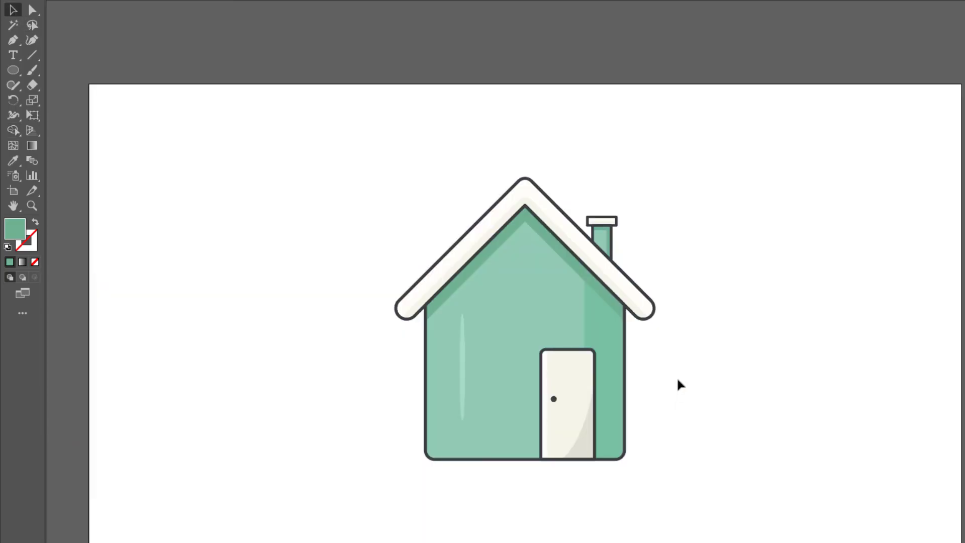
- Draw an artboard-sized pale mint rectangle and send it to the back behind the house
{"action": "left_click_drag", "start_coordinate": [19, 71], "coordinate": [74, 72]}
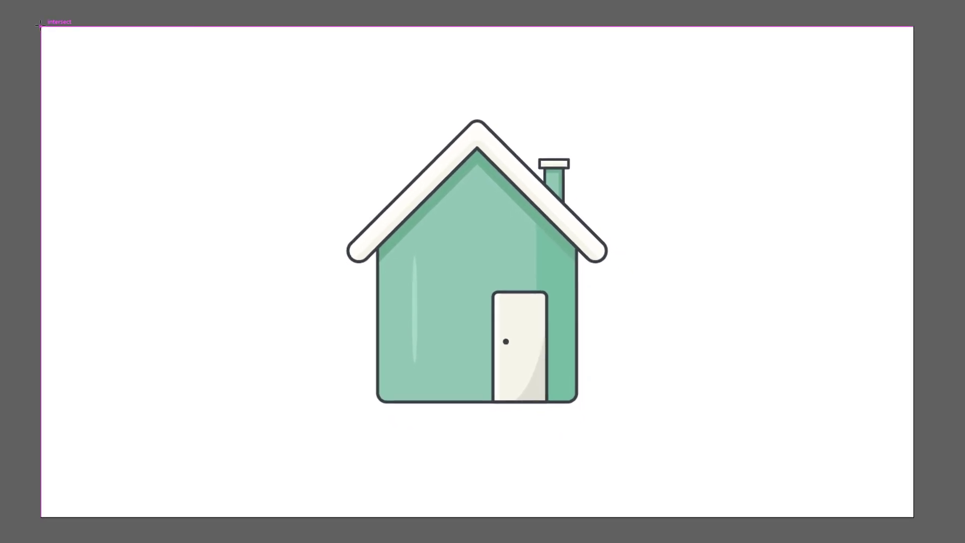
{"action": "mouse_move", "coordinate": [79, 73]}
{"action": "left_mouse_down"}
{"action": "mouse_move", "coordinate": [903, 532]}
{"action": "mouse_move", "coordinate": [913, 516]}
{"action": "left_mouse_up"}
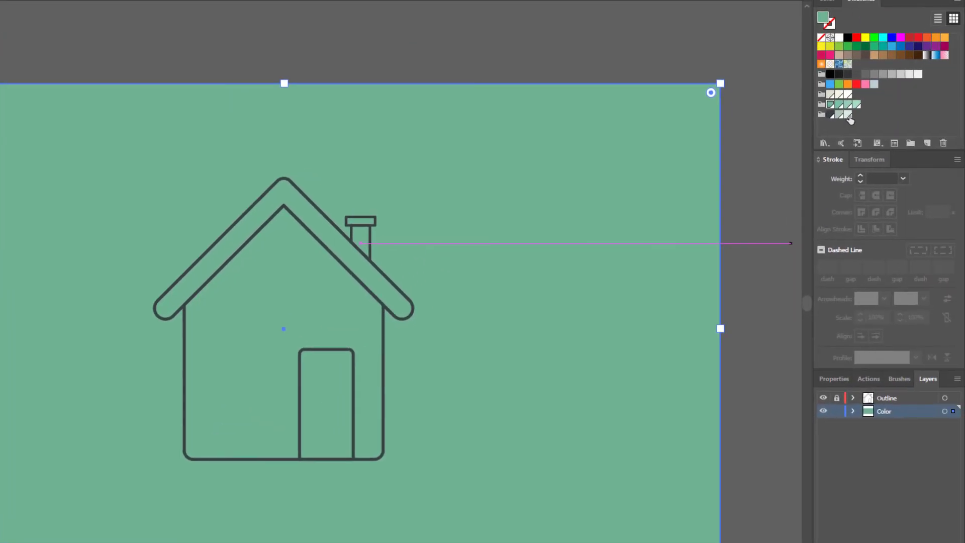
{"action": "left_click", "coordinate": [848, 115]}
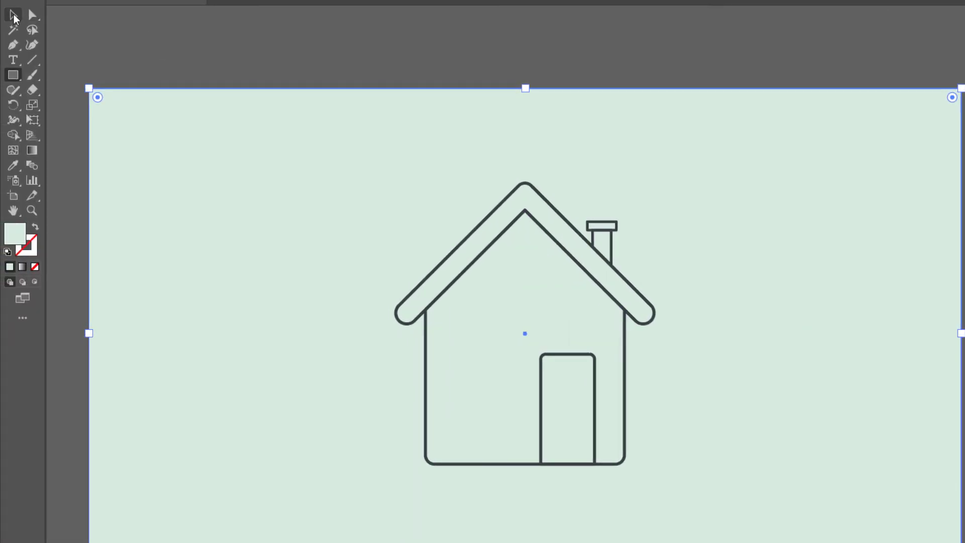
{"action": "right_click", "coordinate": [290, 204]}
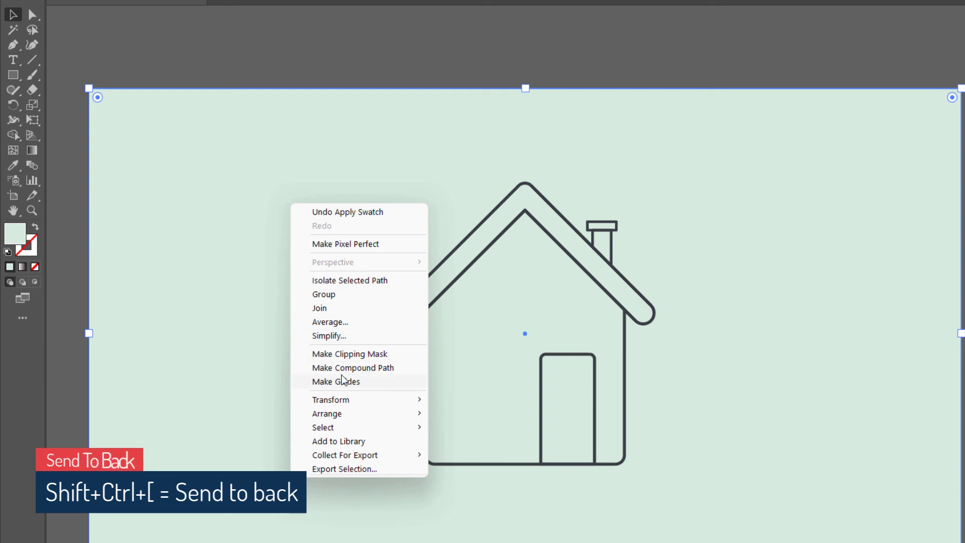
{"action": "mouse_move", "coordinate": [327, 413]}
{"action": "left_click", "coordinate": [487, 457]}
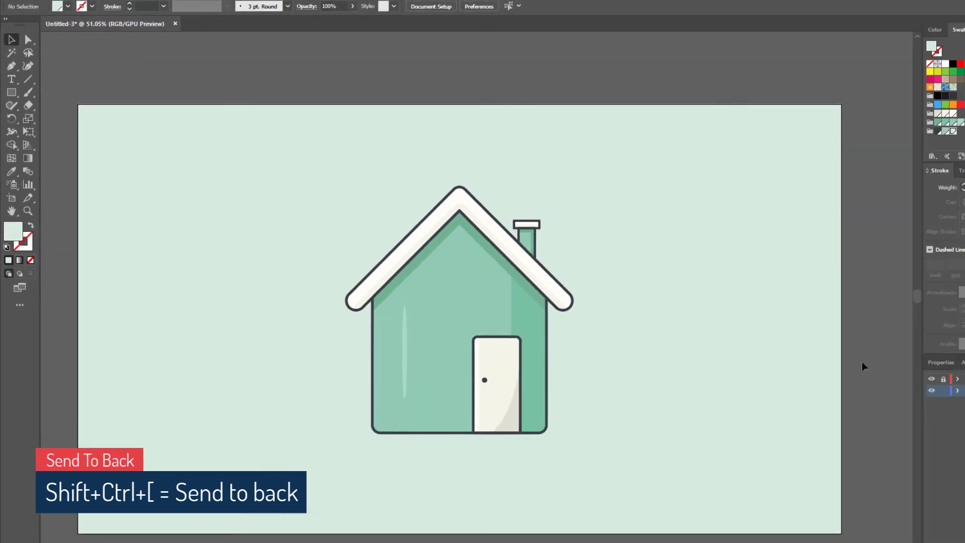
{"action": "key", "text": "ctrl+shift+a"}
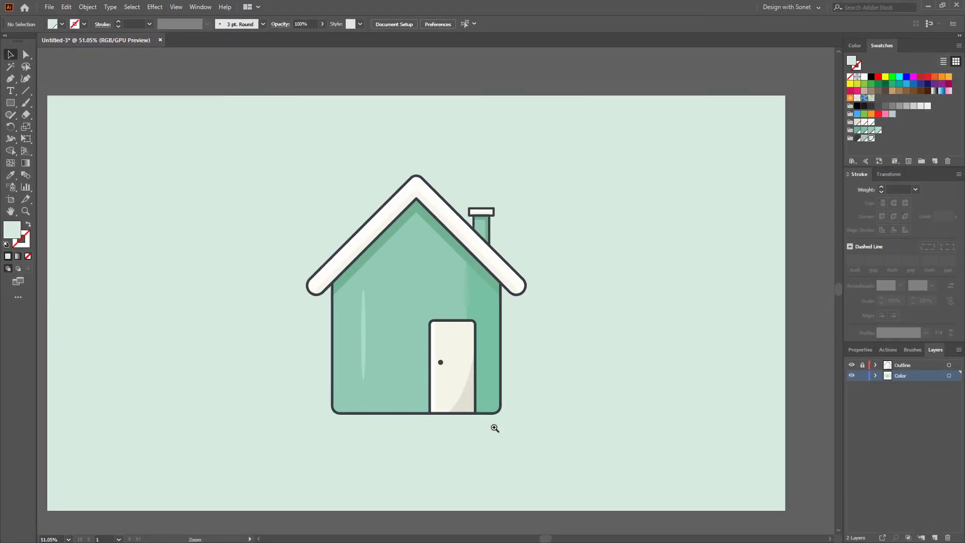
{"action": "left_click", "coordinate": [512, 428]}
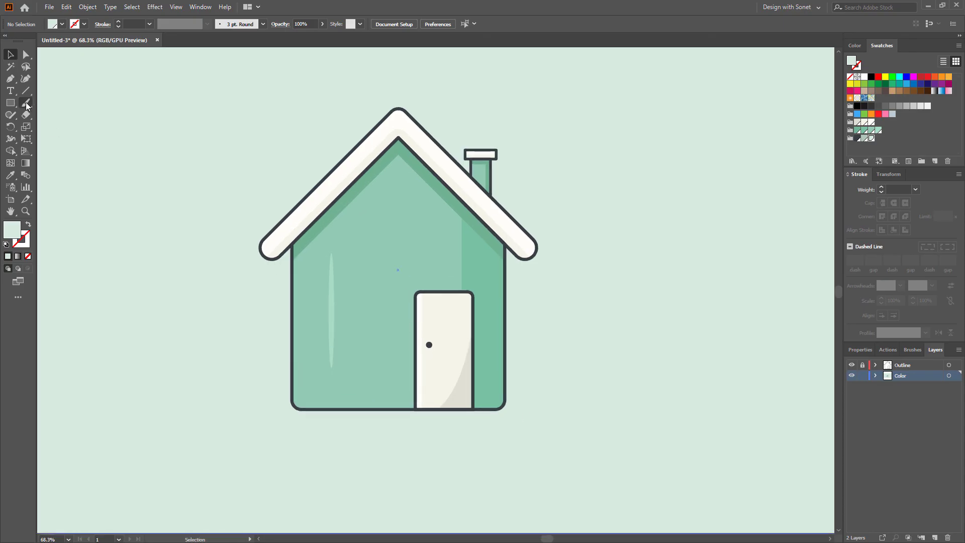
- Draw a wide grey-green ellipse along the base of the house as a ground shadow
{"action": "left_click_drag", "start_coordinate": [10, 102], "coordinate": [54, 127]}
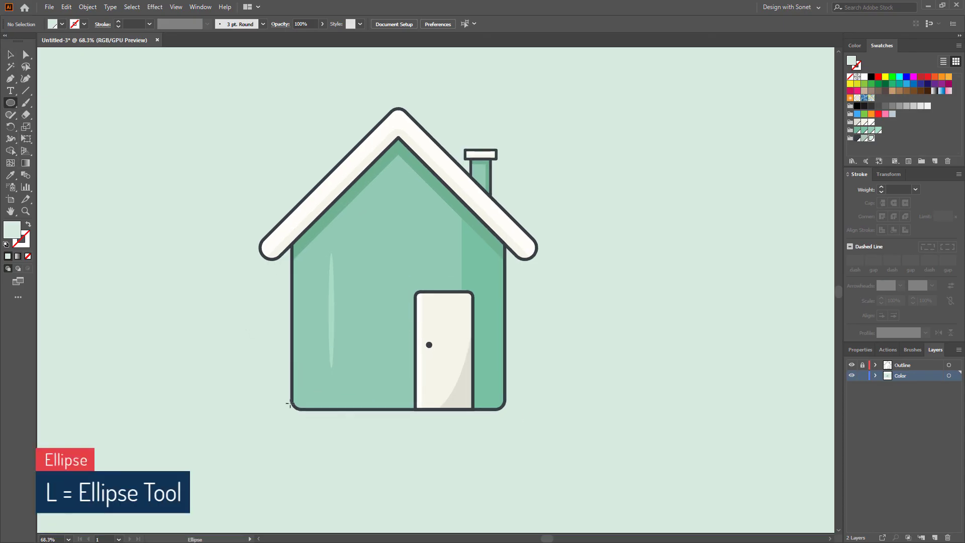
{"action": "left_click_drag", "start_coordinate": [215, 399], "coordinate": [587, 431]}
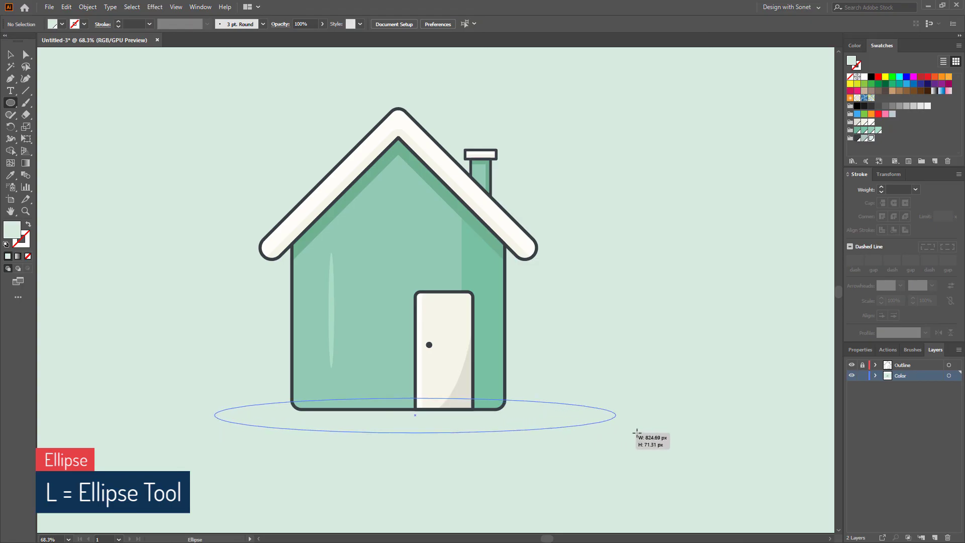
{"action": "left_click_drag", "start_coordinate": [587, 431], "coordinate": [623, 434]}
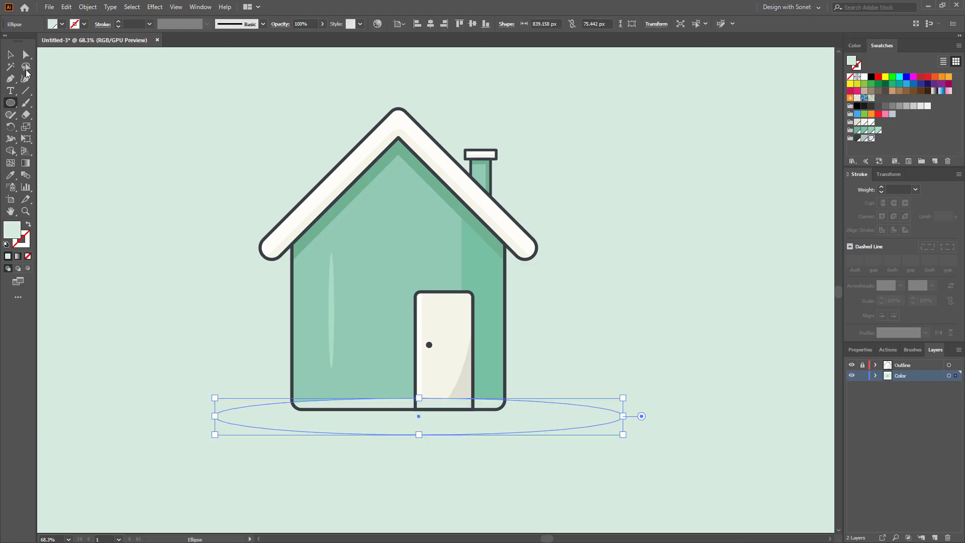
{"action": "left_click", "coordinate": [864, 138]}
{"action": "left_click_drag", "start_coordinate": [475, 421], "coordinate": [457, 414]}
- Send the shadow ellipse, together with the background, to the back behind the house
{"action": "scroll", "coordinate": [457, 415], "scroll_direction": "down", "scroll_amount": 3}
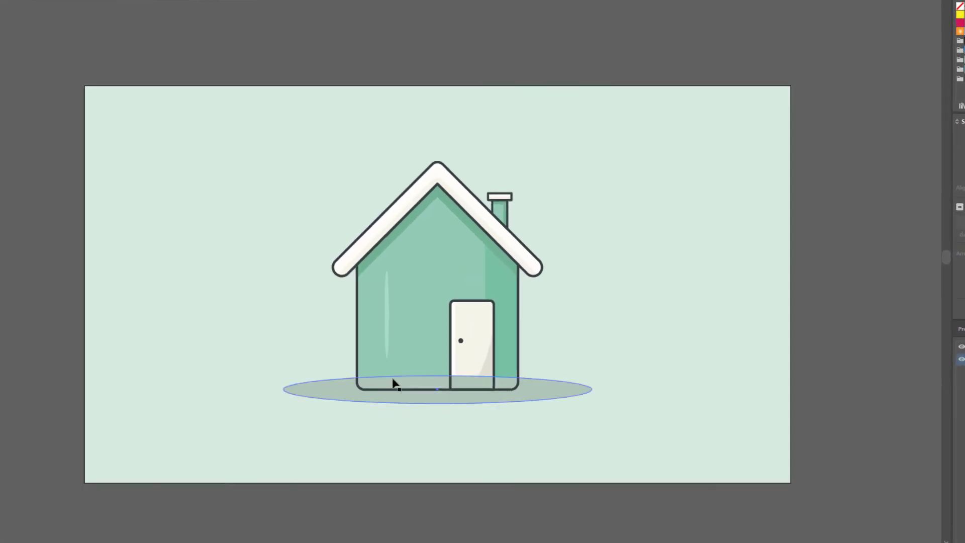
{"action": "left_click", "coordinate": [333, 389]}
{"action": "left_click", "coordinate": [251, 324], "text": "shift"}
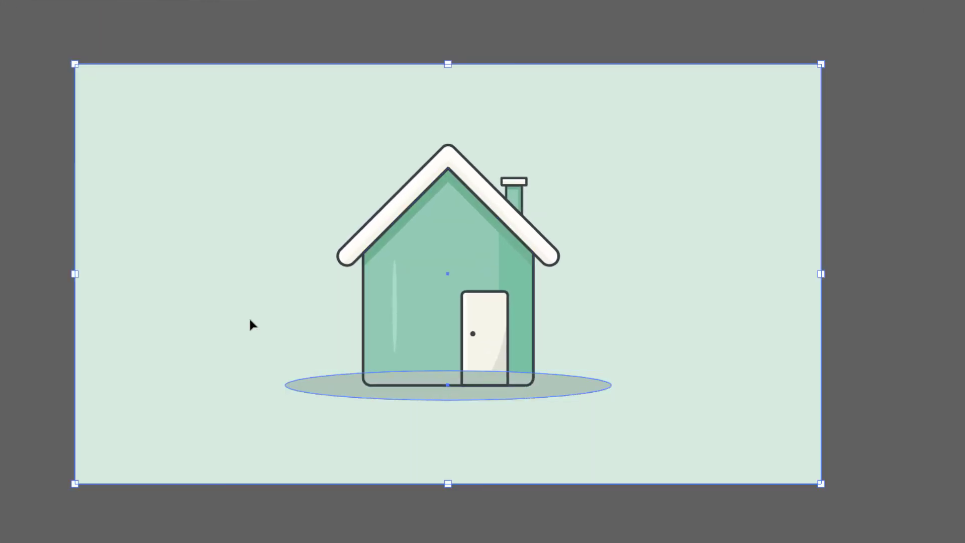
{"action": "right_click", "coordinate": [251, 324]}
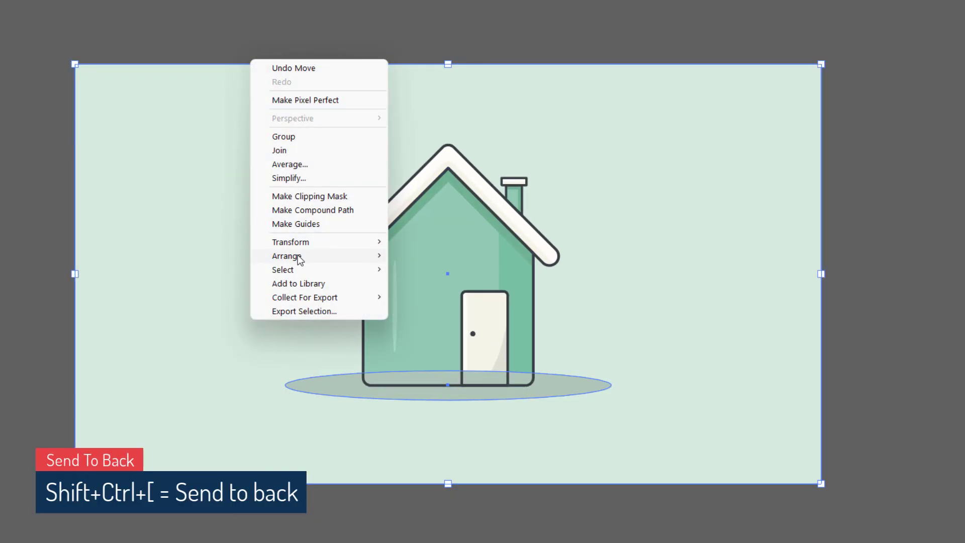
{"action": "mouse_move", "coordinate": [287, 256]}
{"action": "left_click", "coordinate": [442, 299]}
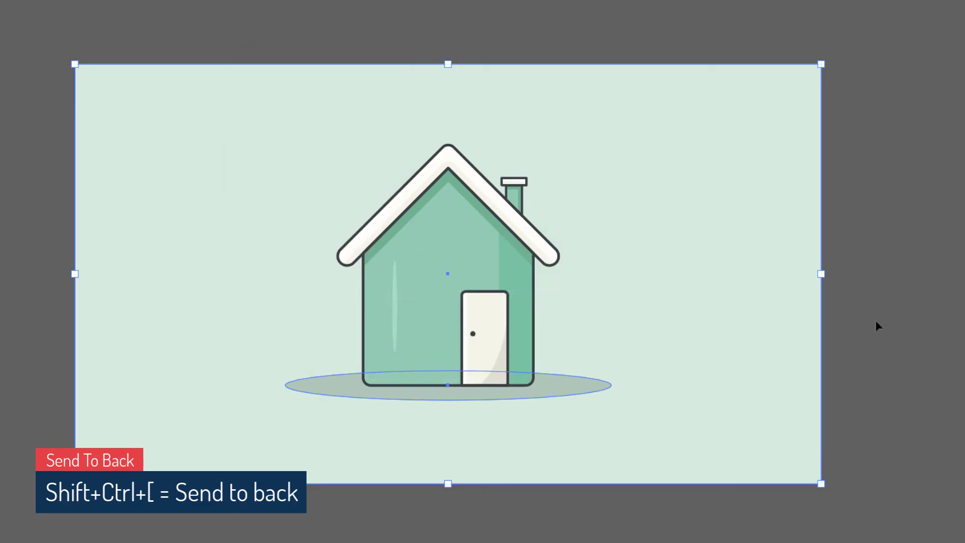